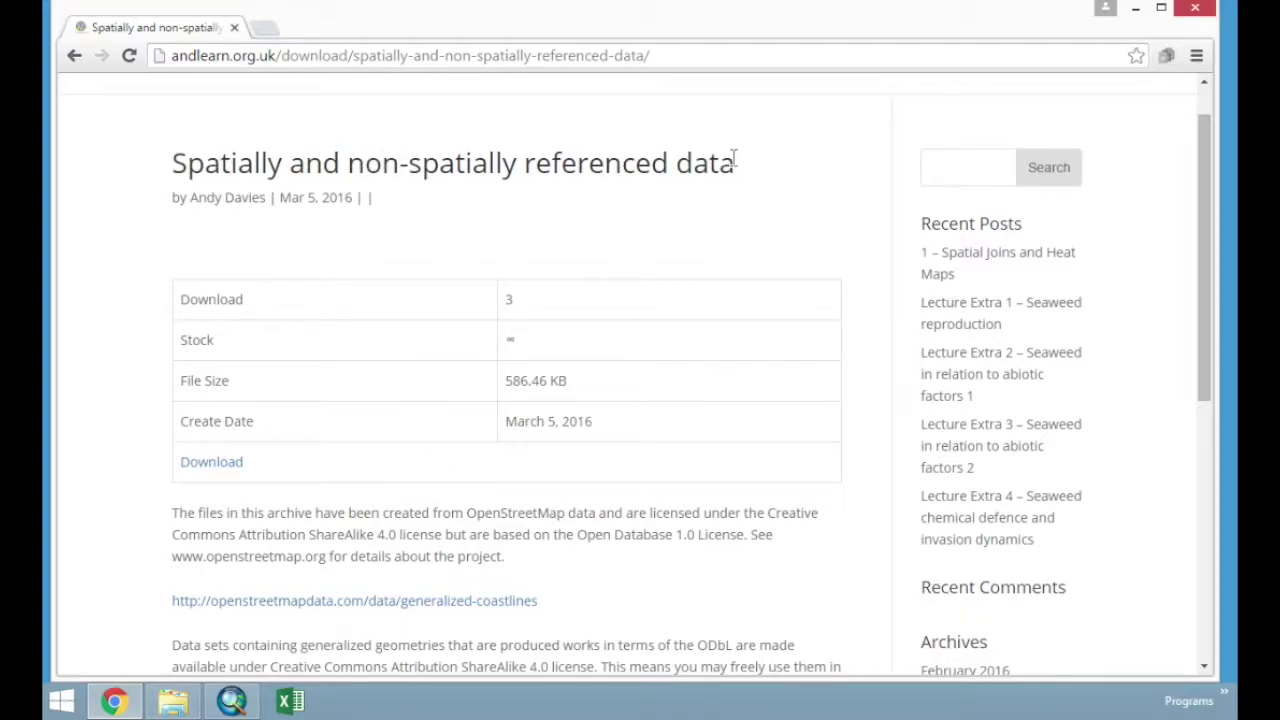
- Download the Spatially-and-non-spatially-referenced-data.zip archive and open it in File Explorer
left_click(212, 461)
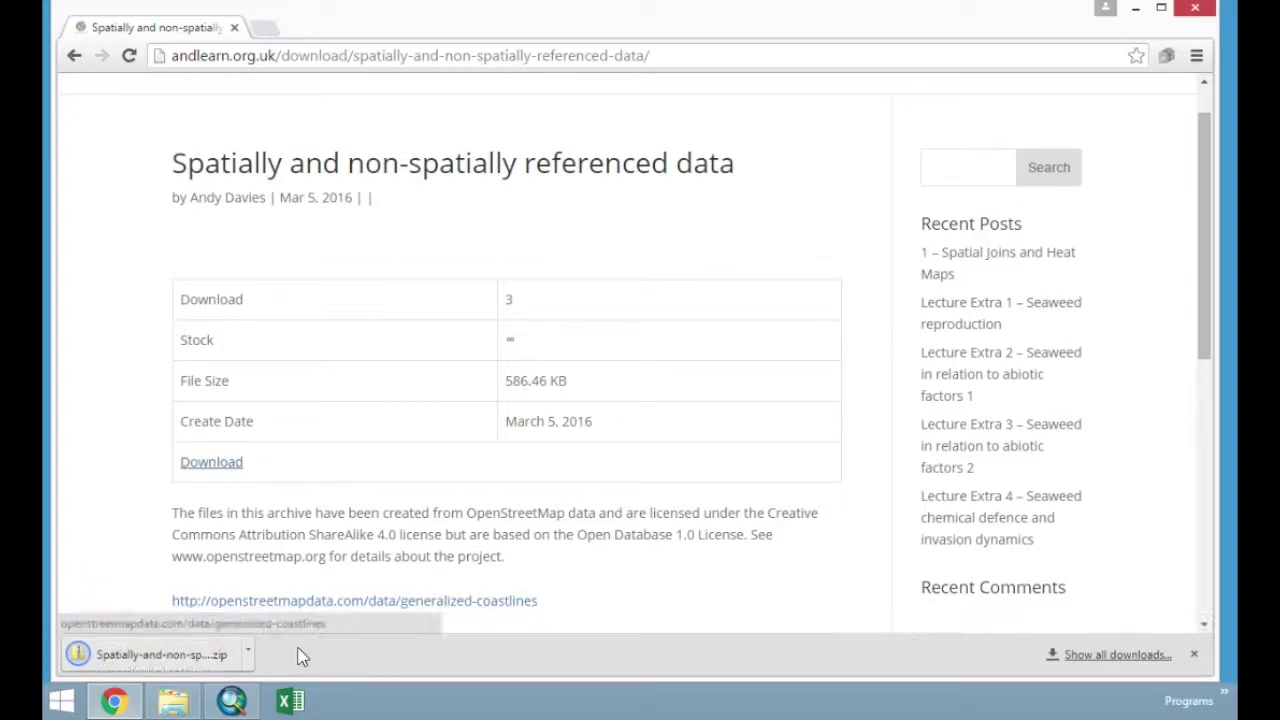
left_click(249, 656)
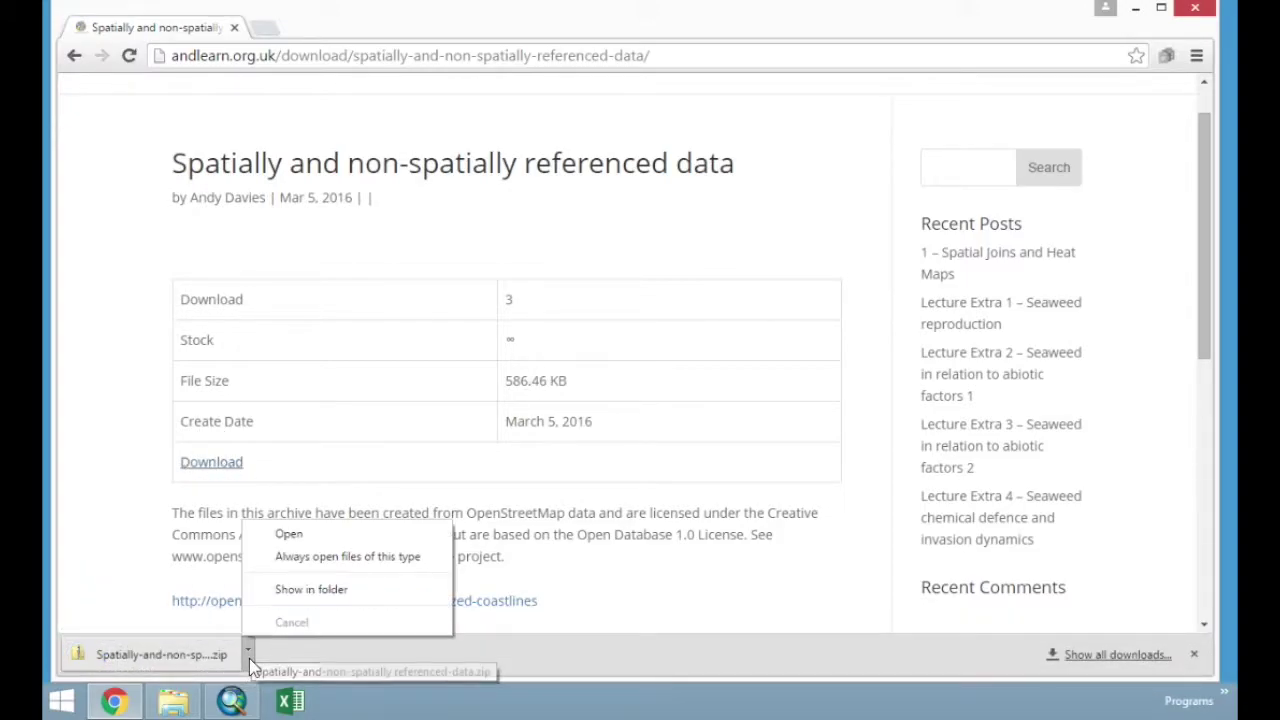
left_click(329, 532)
- Copy the data folder from the zip archive into C:\GIS_Files and close the zip window
mouse_move(172, 705)
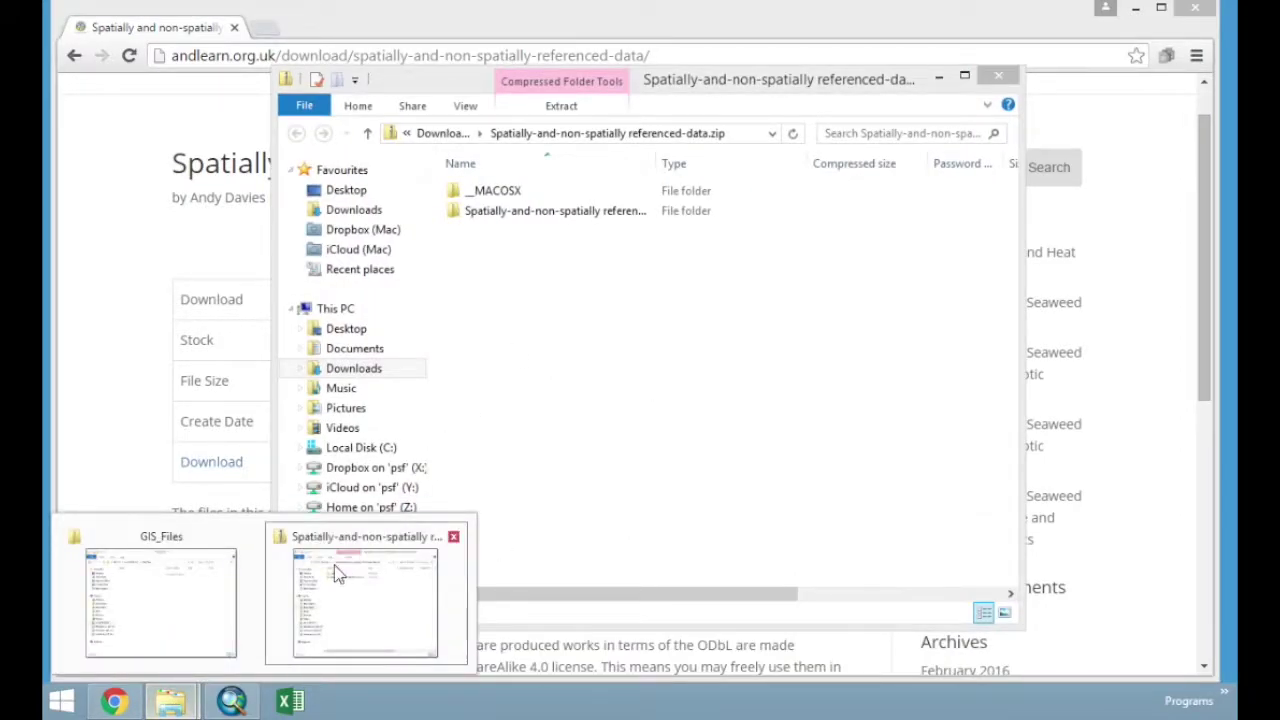
left_click(223, 588)
left_click_drag(608, 104, 864, 169)
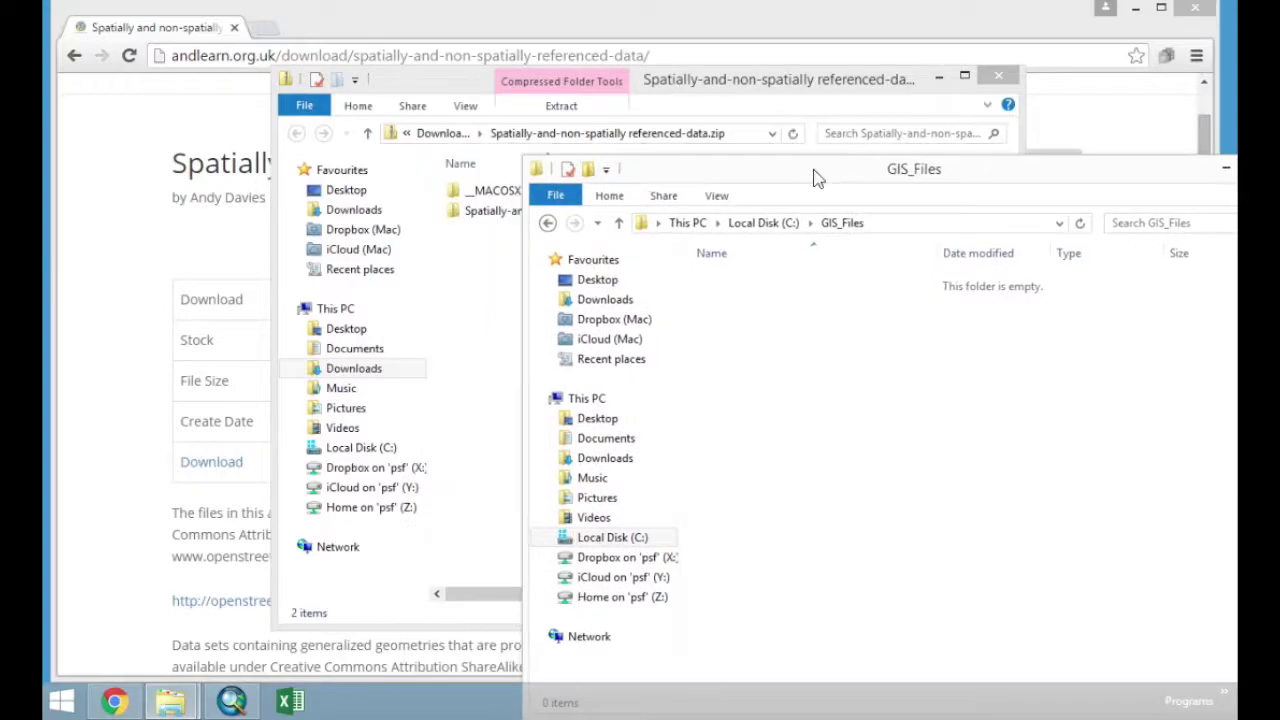
left_click_drag(488, 211, 797, 394)
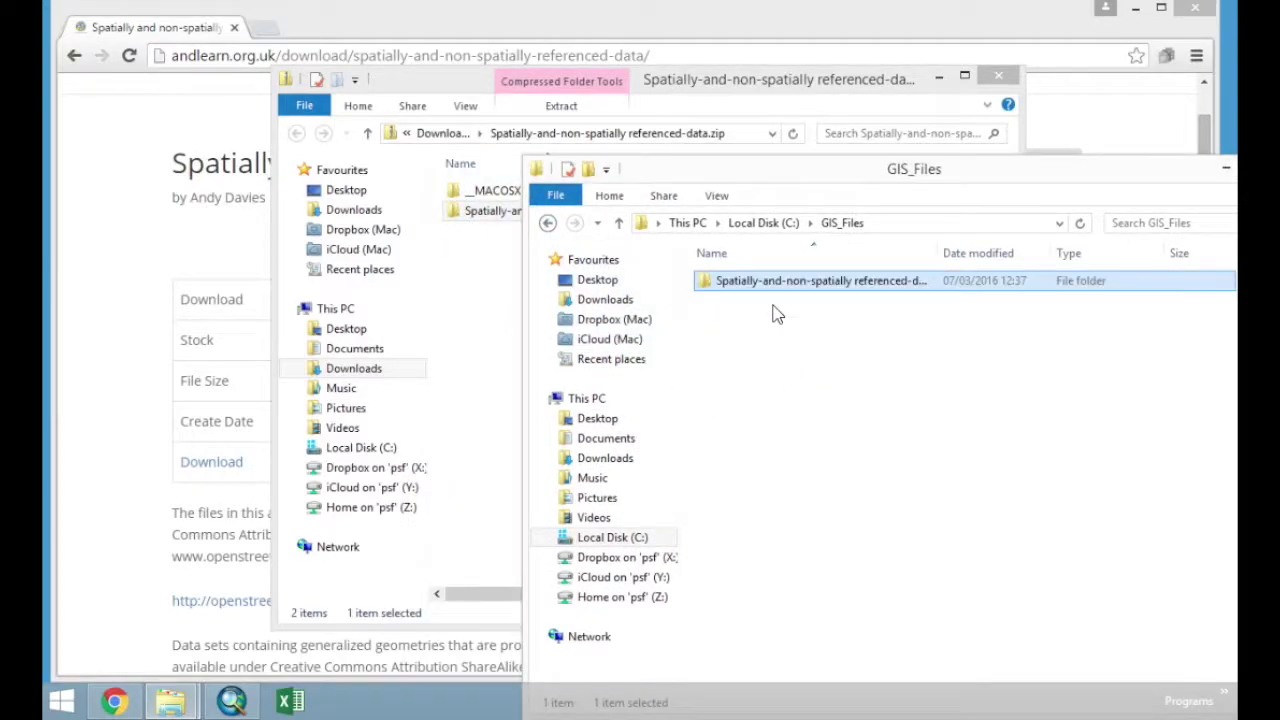
left_click(1003, 80)
- Open the copied data folder in GIS_Files to review its 39 files
left_click_drag(1039, 166, 857, 103)
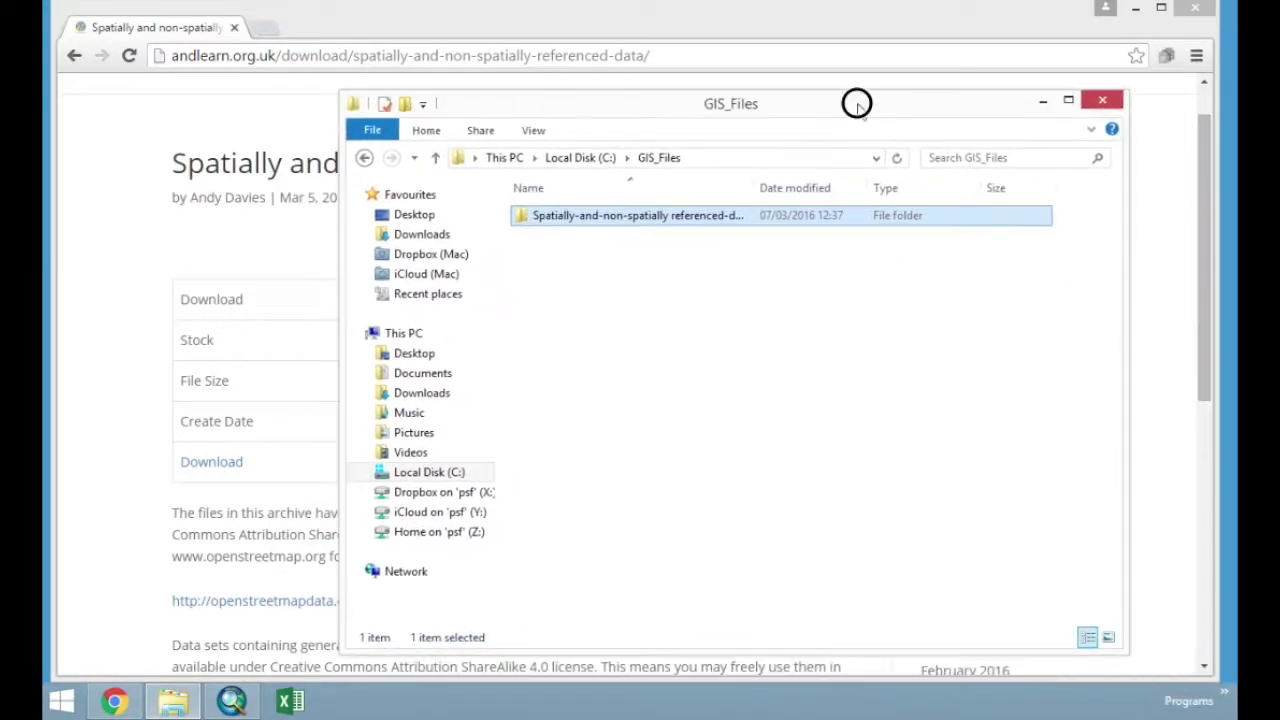
left_click(1135, 12)
left_click_drag(764, 104, 824, 98)
double_click(724, 212)
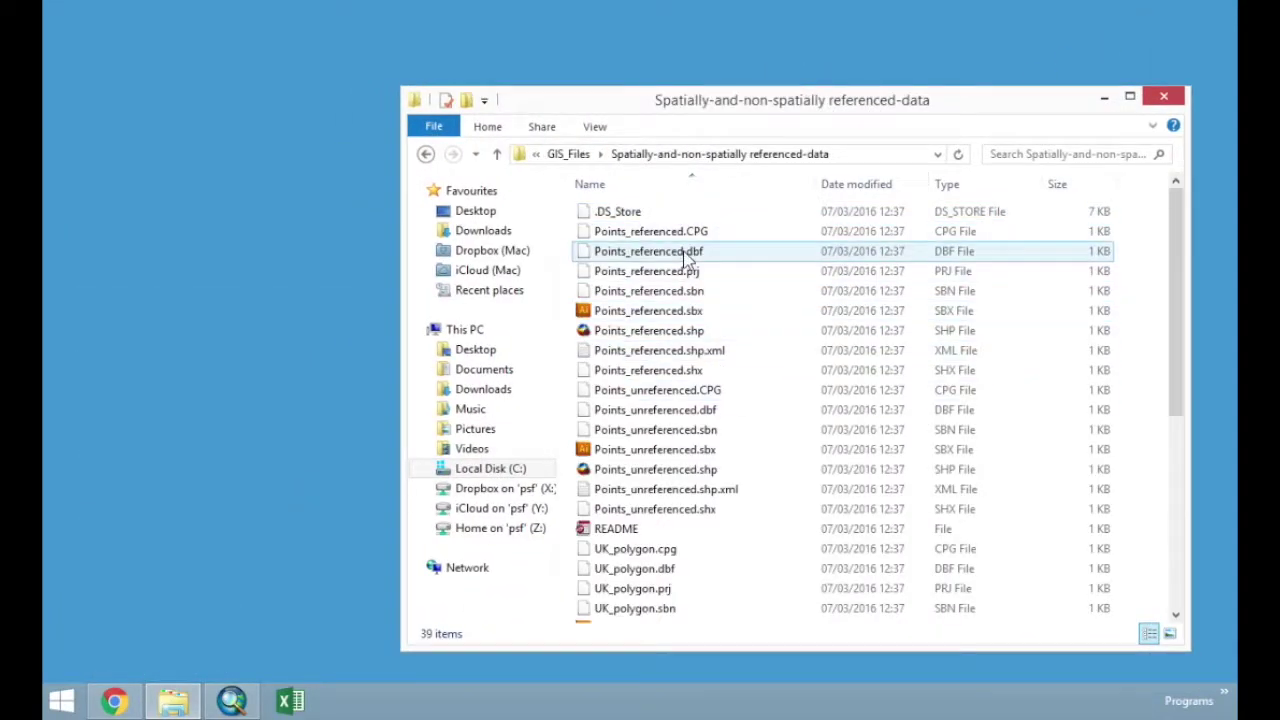
scroll(764, 358, "down", 3)
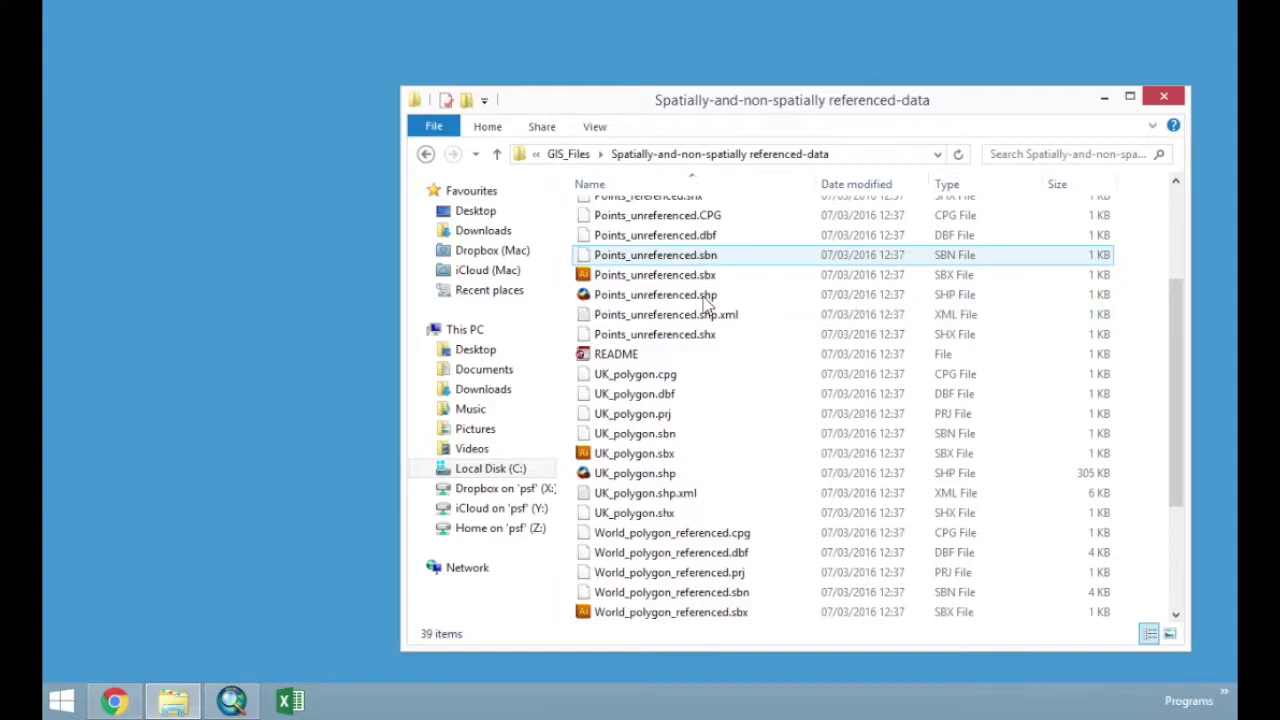
scroll(707, 335, "up", 1)
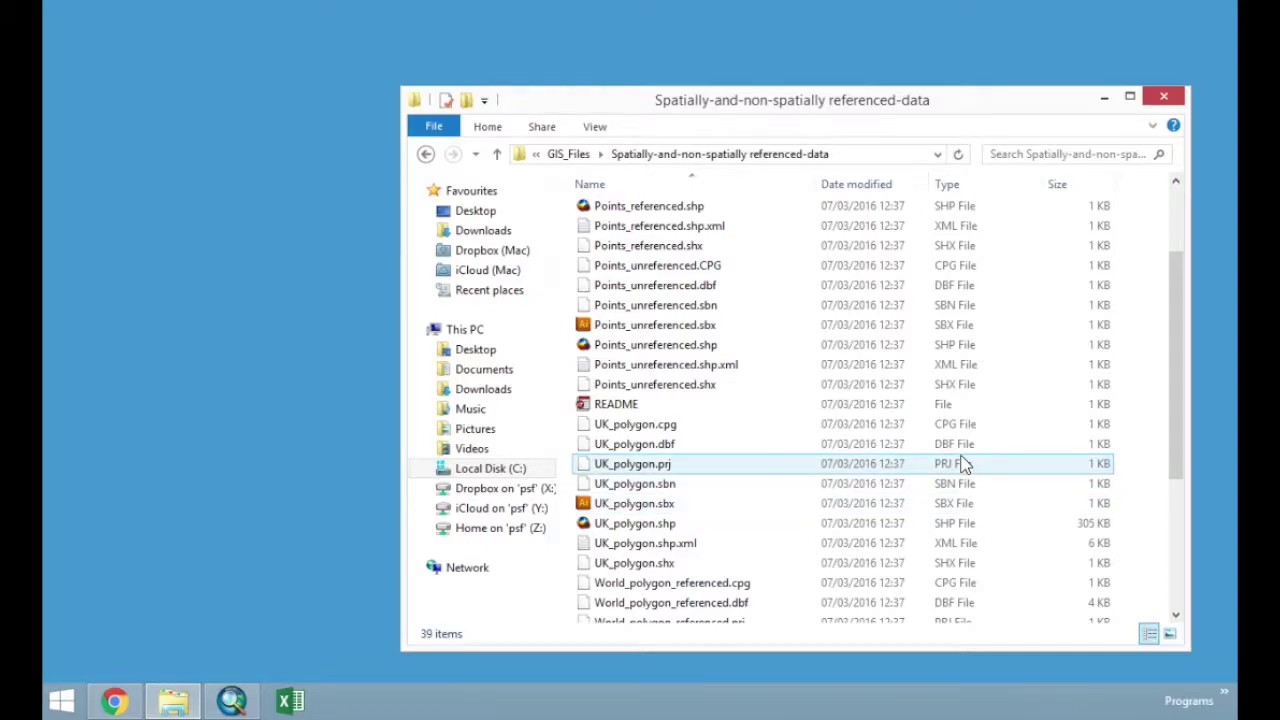
- Switch to the empty Untitled ArcMap document
left_click(240, 702)
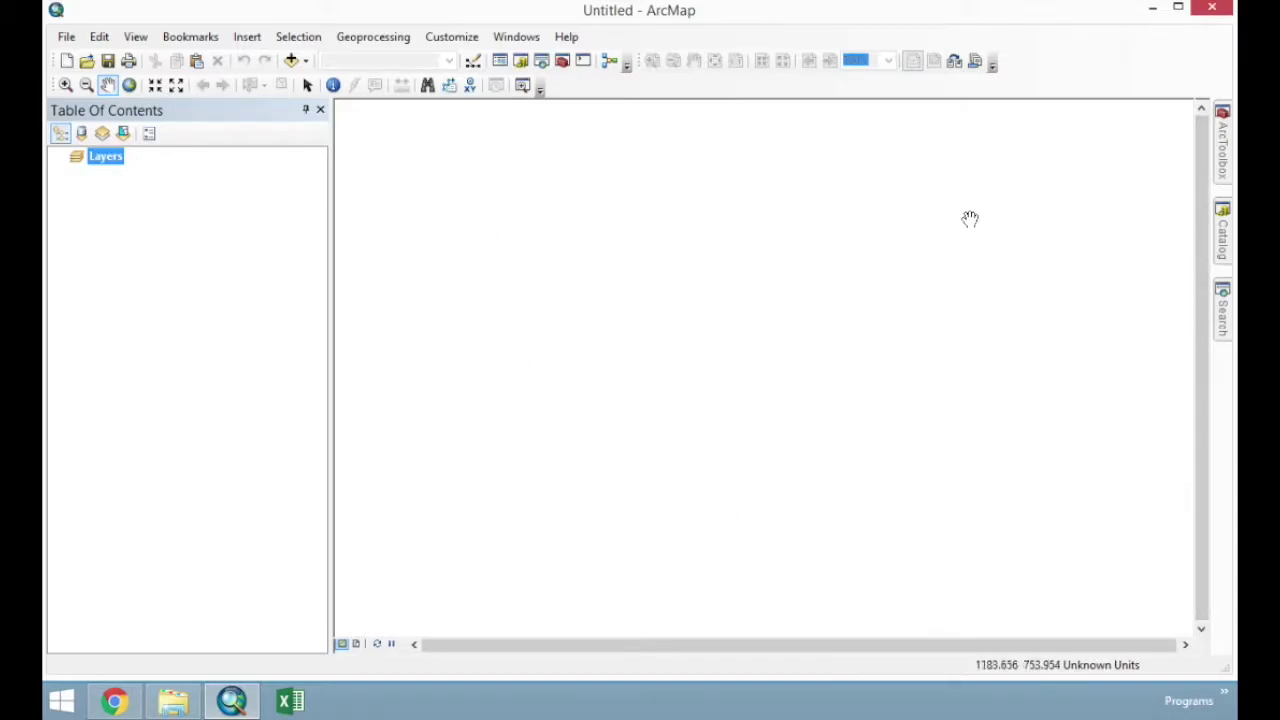
- Open the Layers data frame properties and inspect the spatial filter options
right_click(105, 160)
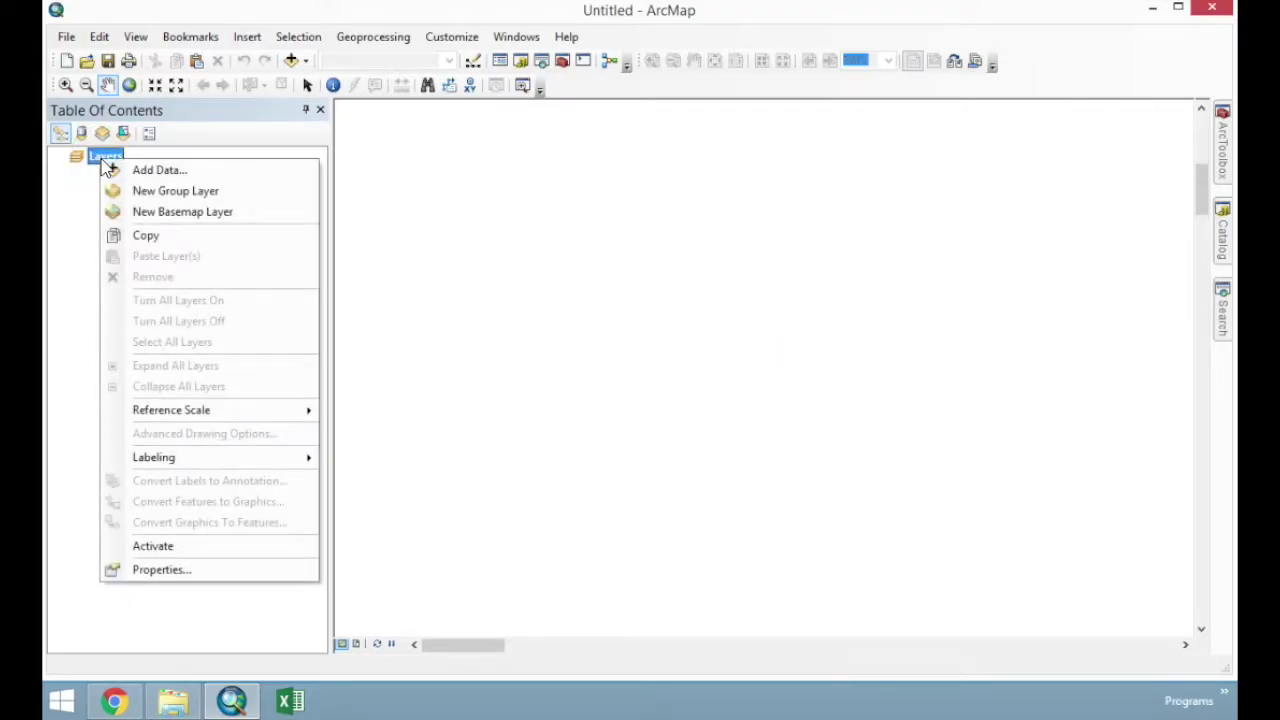
left_click(160, 569)
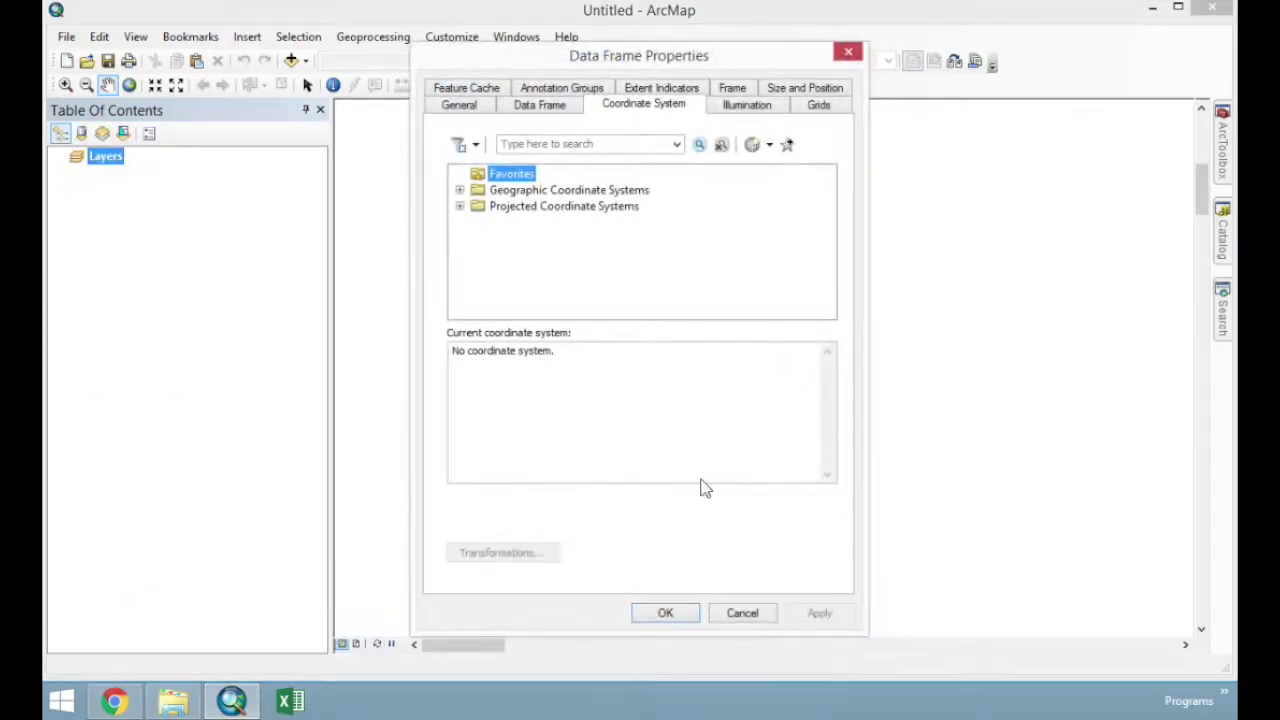
left_click_drag(601, 56, 640, 46)
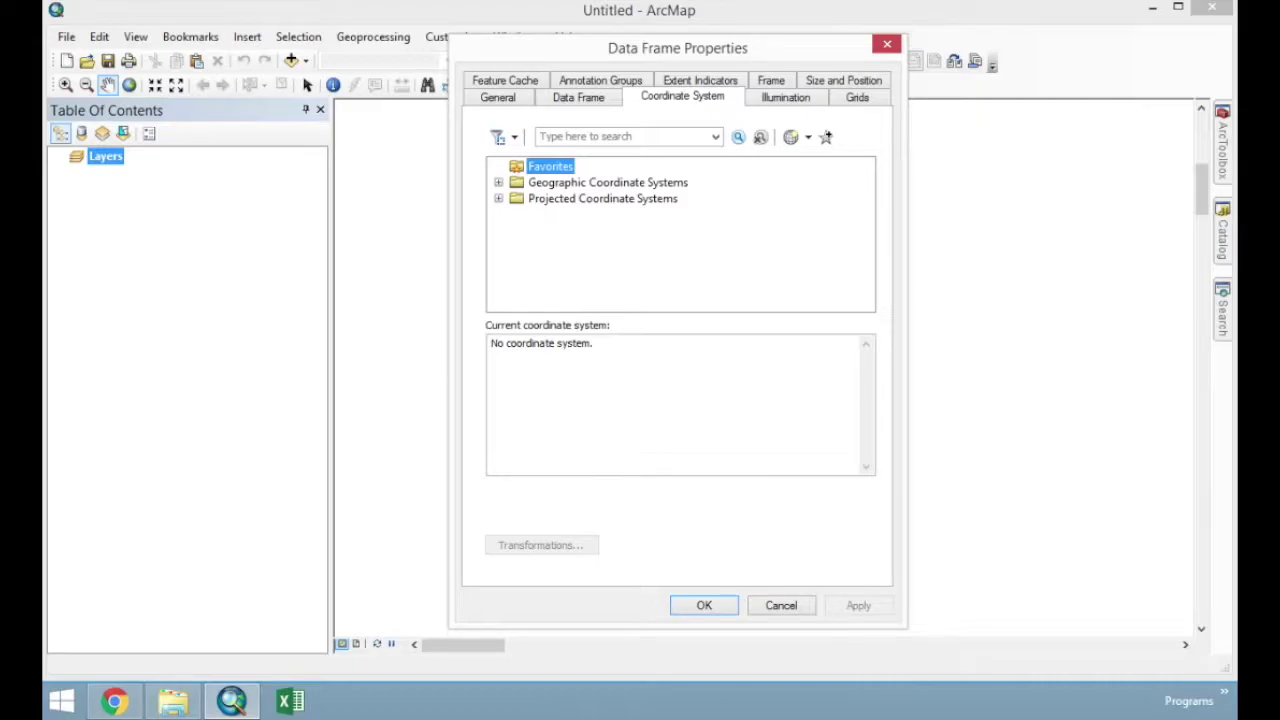
left_click(514, 137)
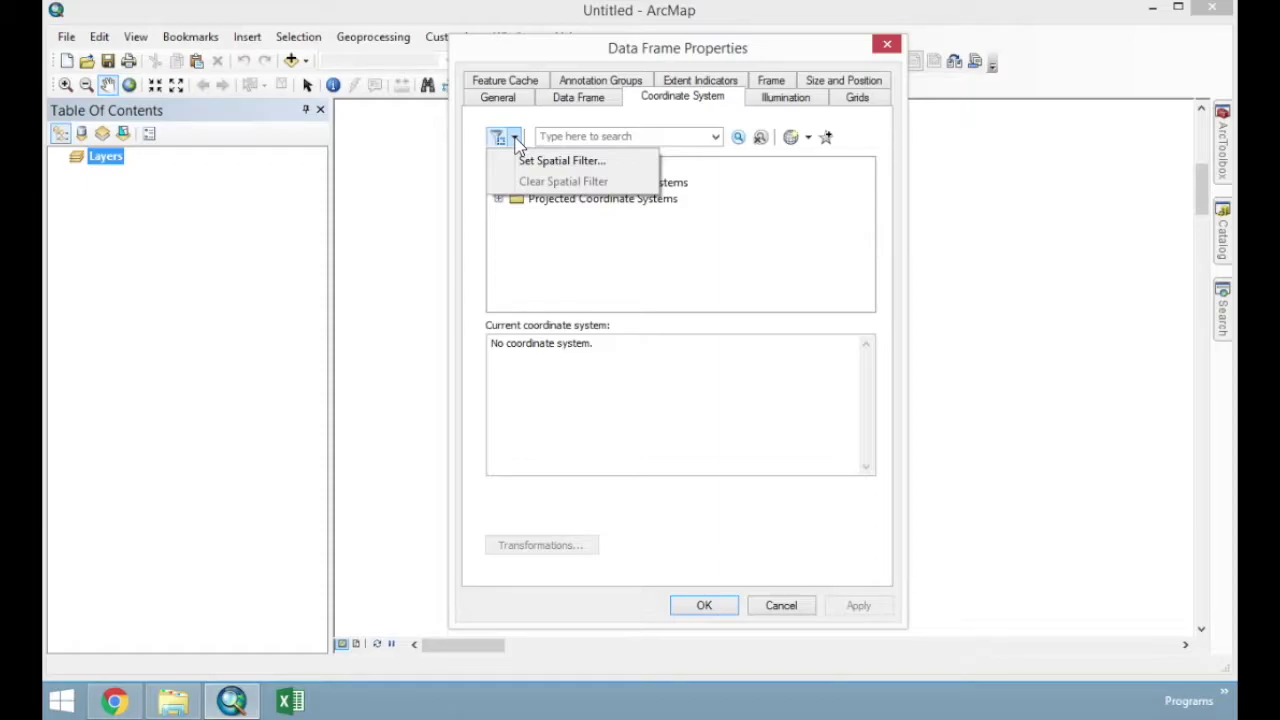
left_click(572, 130)
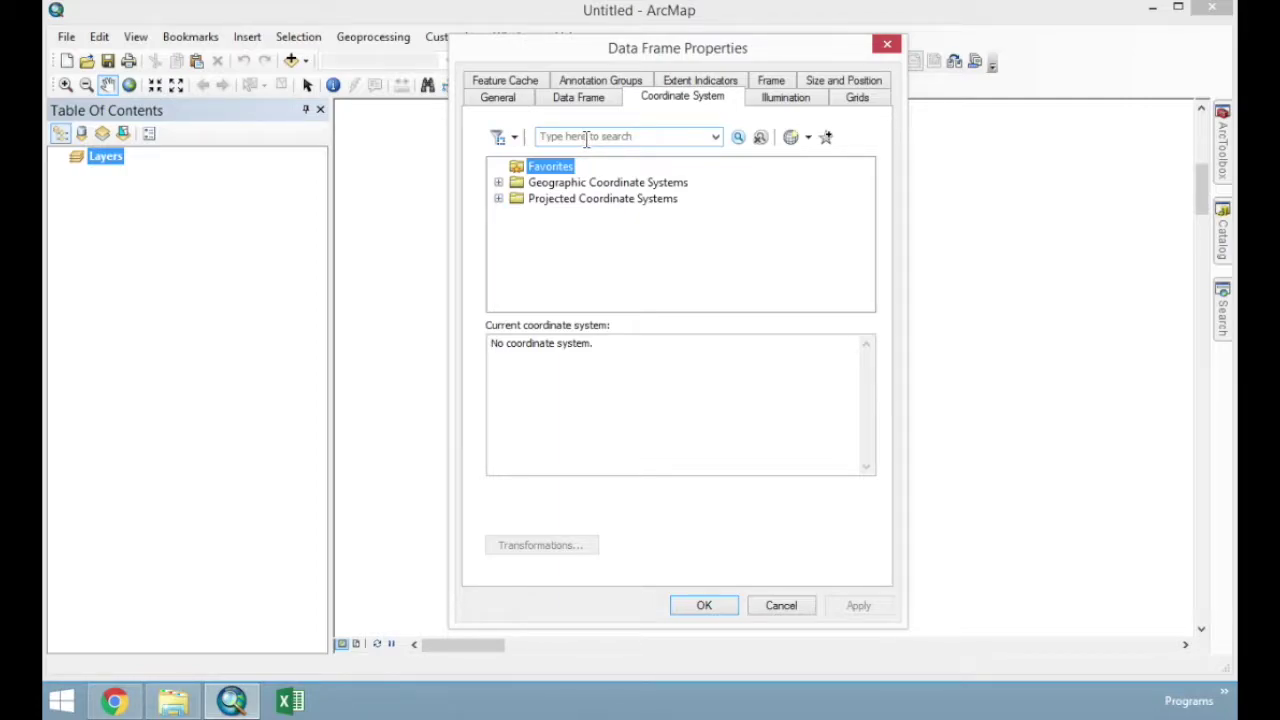
- Look through the new/import coordinate system options and the Geographic Coordinate Systems list
left_click(808, 138)
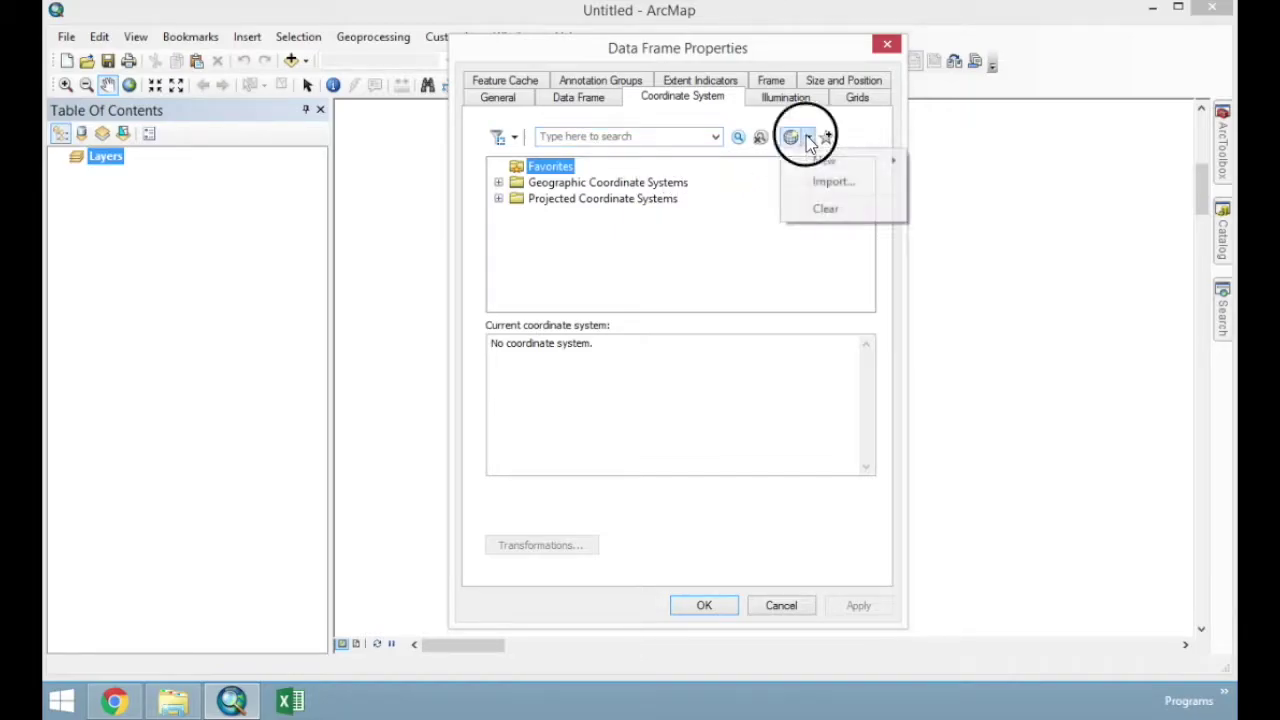
mouse_move(853, 166)
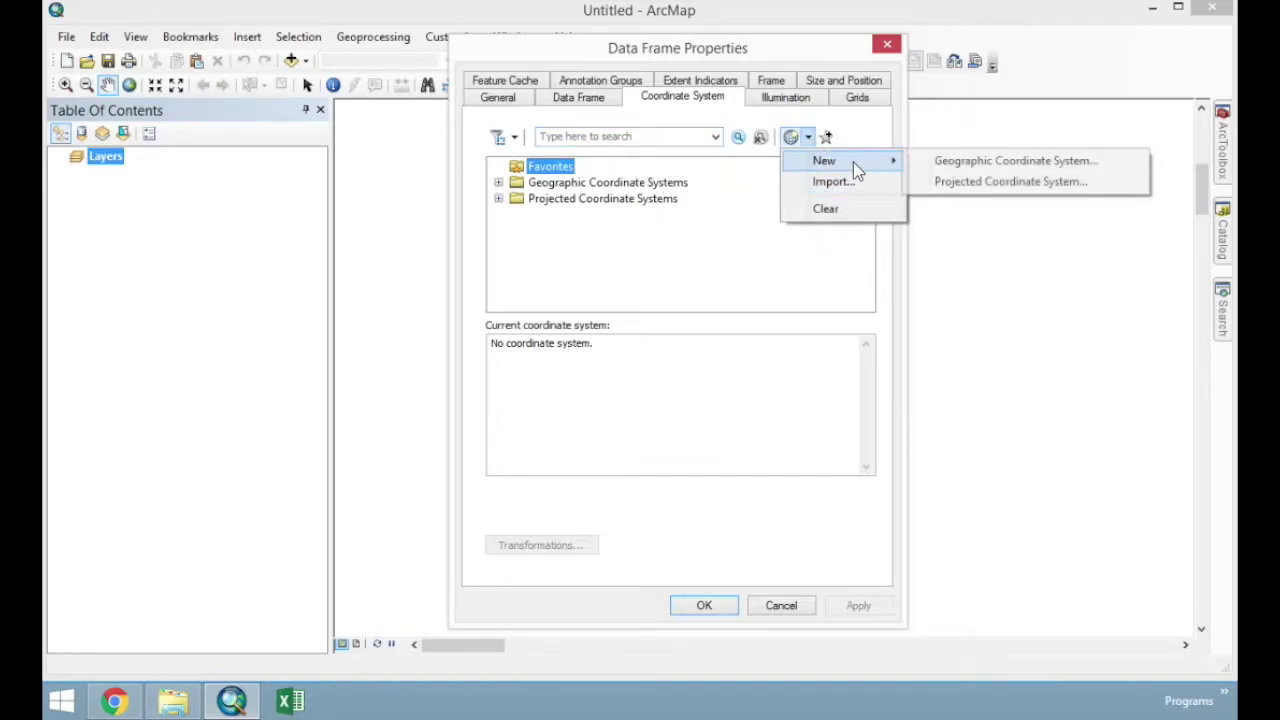
left_click(859, 138)
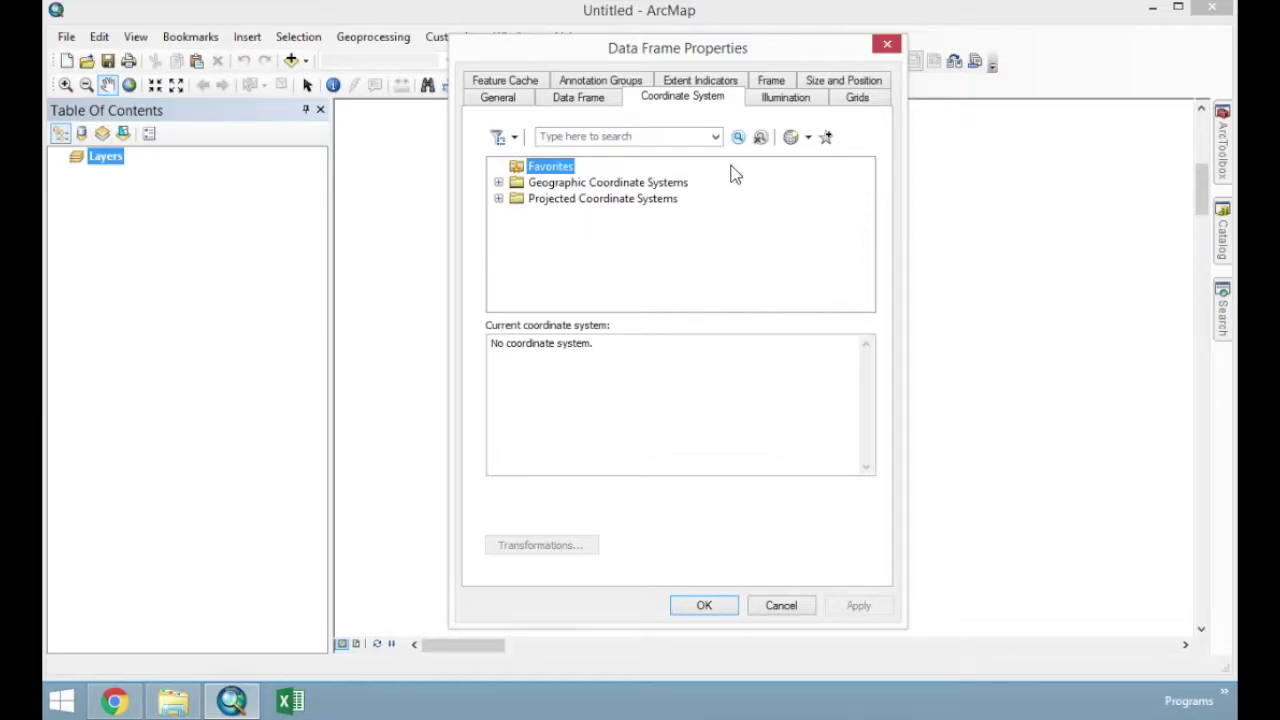
left_click(498, 183)
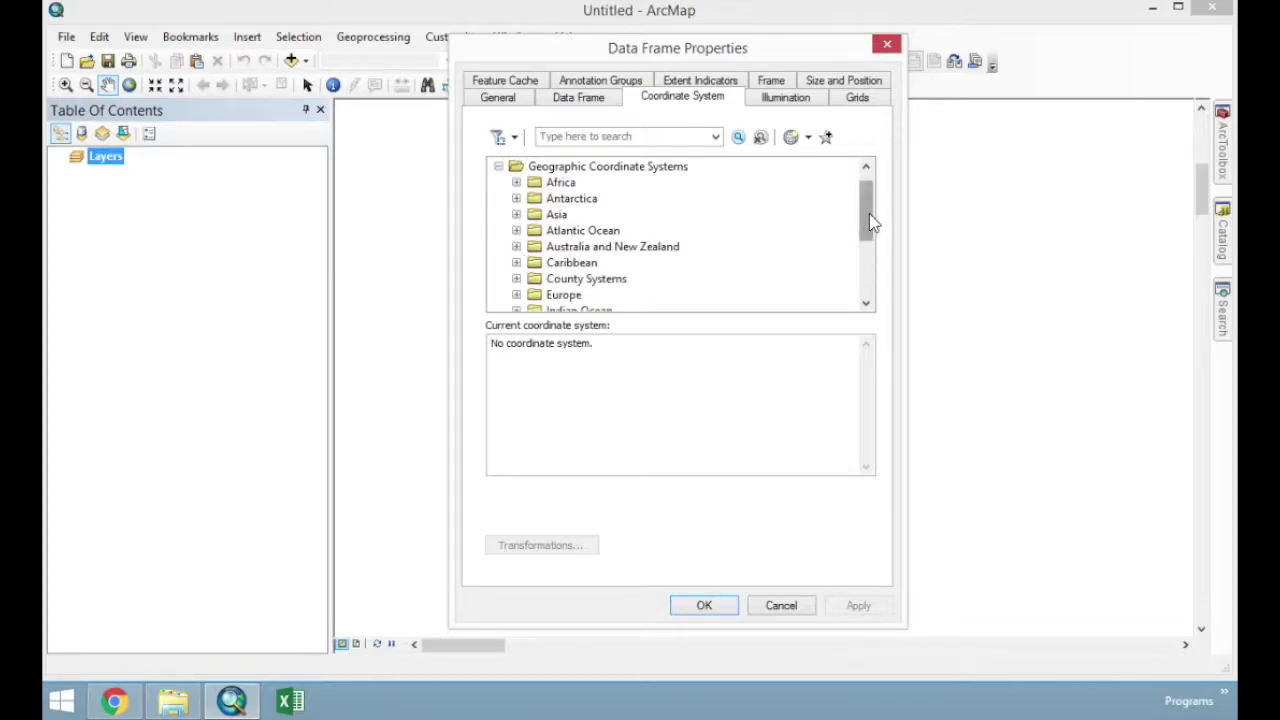
left_click_drag(869, 220, 870, 158)
left_click(498, 183)
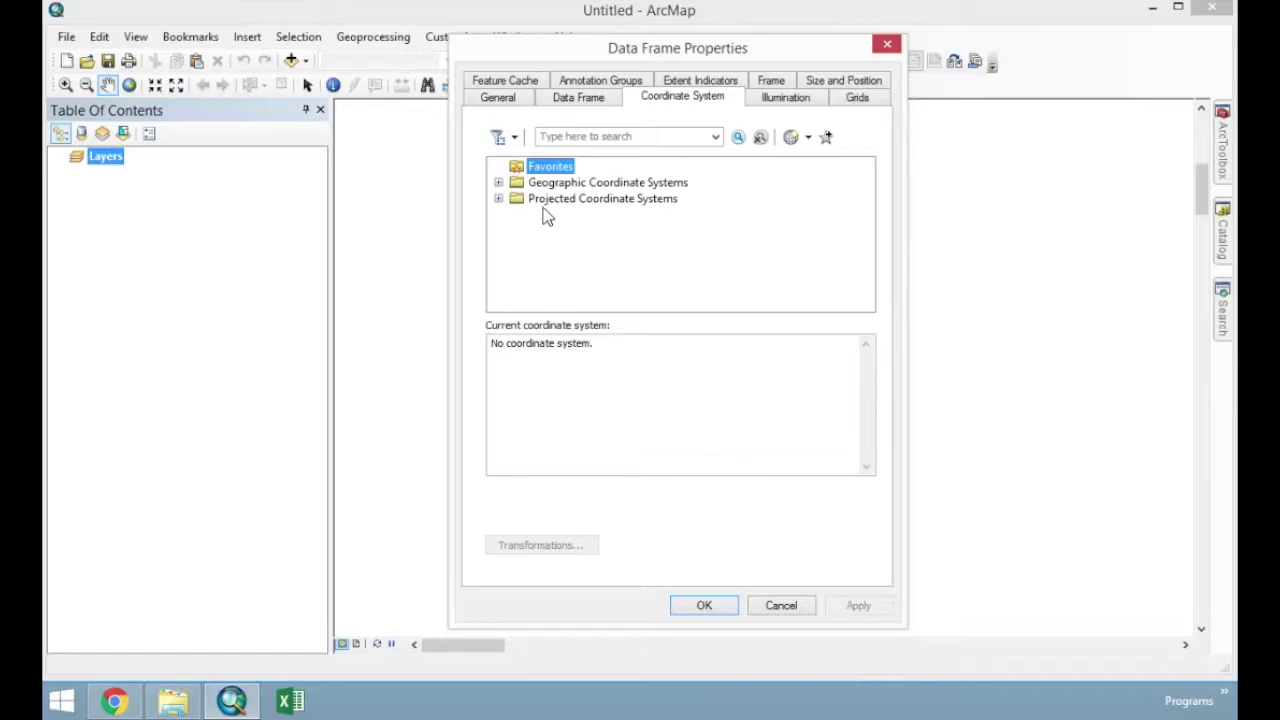
- Assign Geographic > World > WGS 1984 to the Layers data frame and bring up the Catalog
left_click(497, 183)
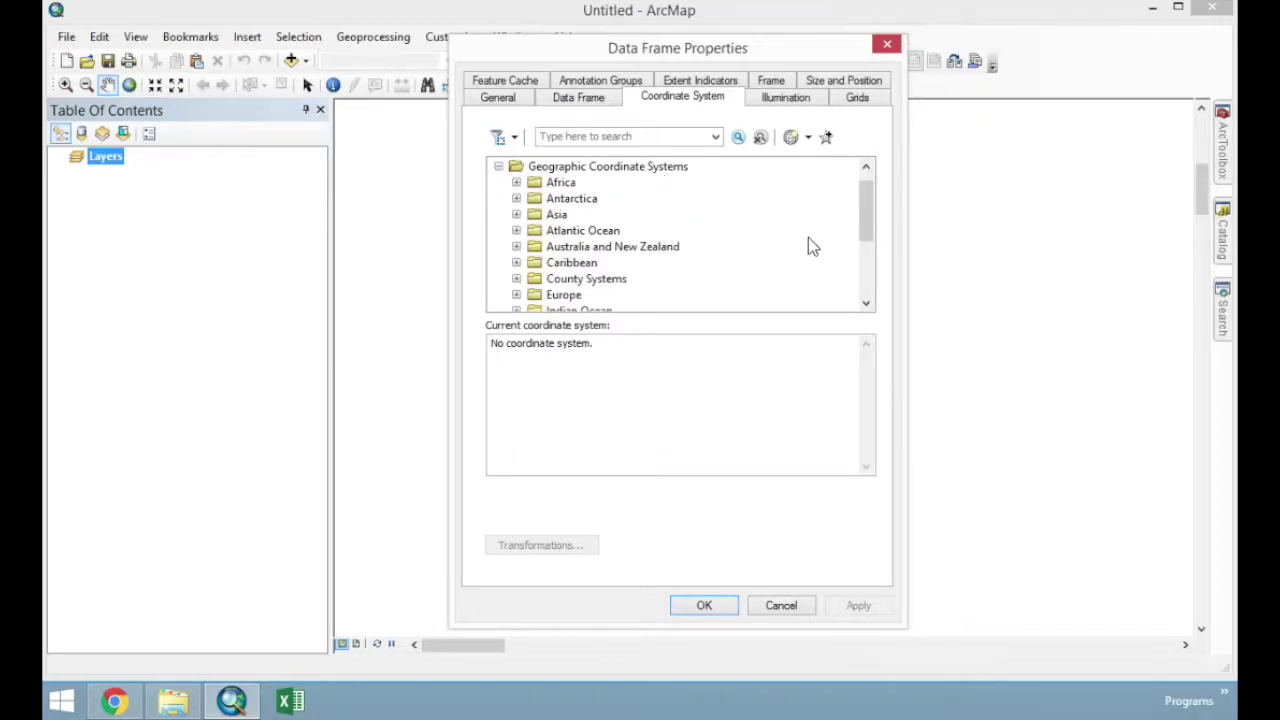
left_click_drag(866, 226, 866, 280)
left_click(516, 278)
left_click(589, 278)
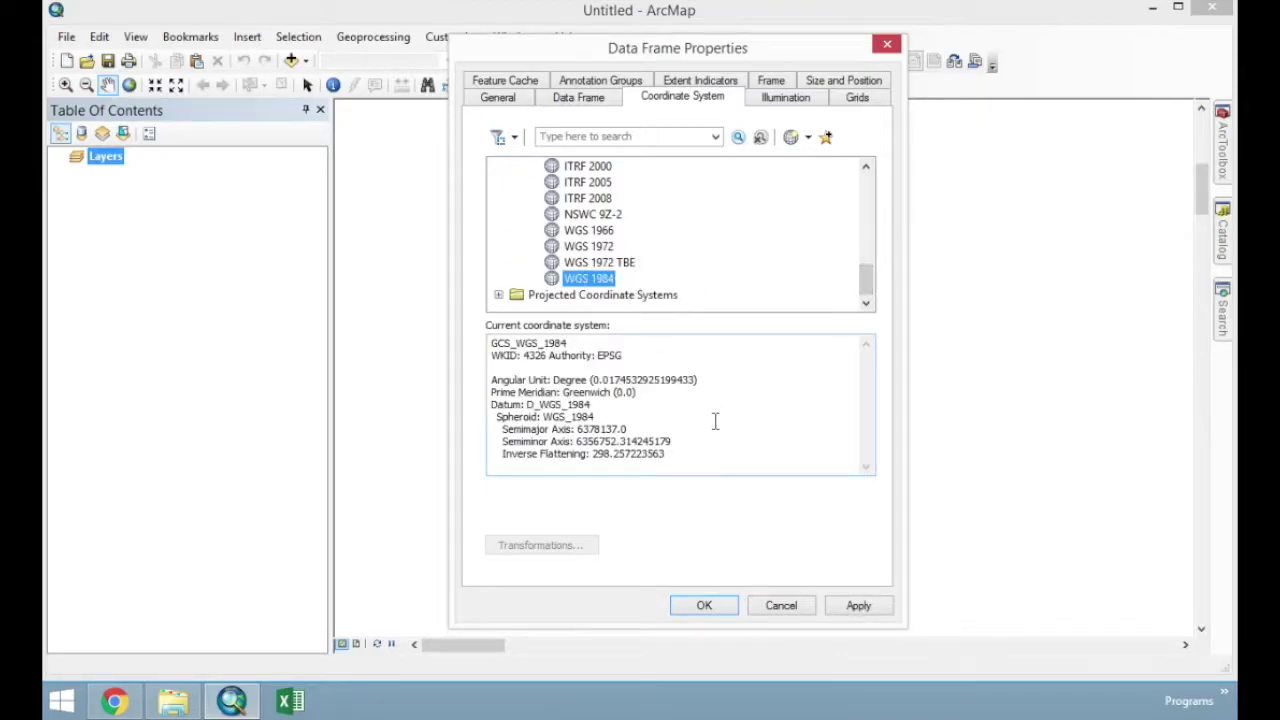
left_click_drag(492, 341, 547, 355)
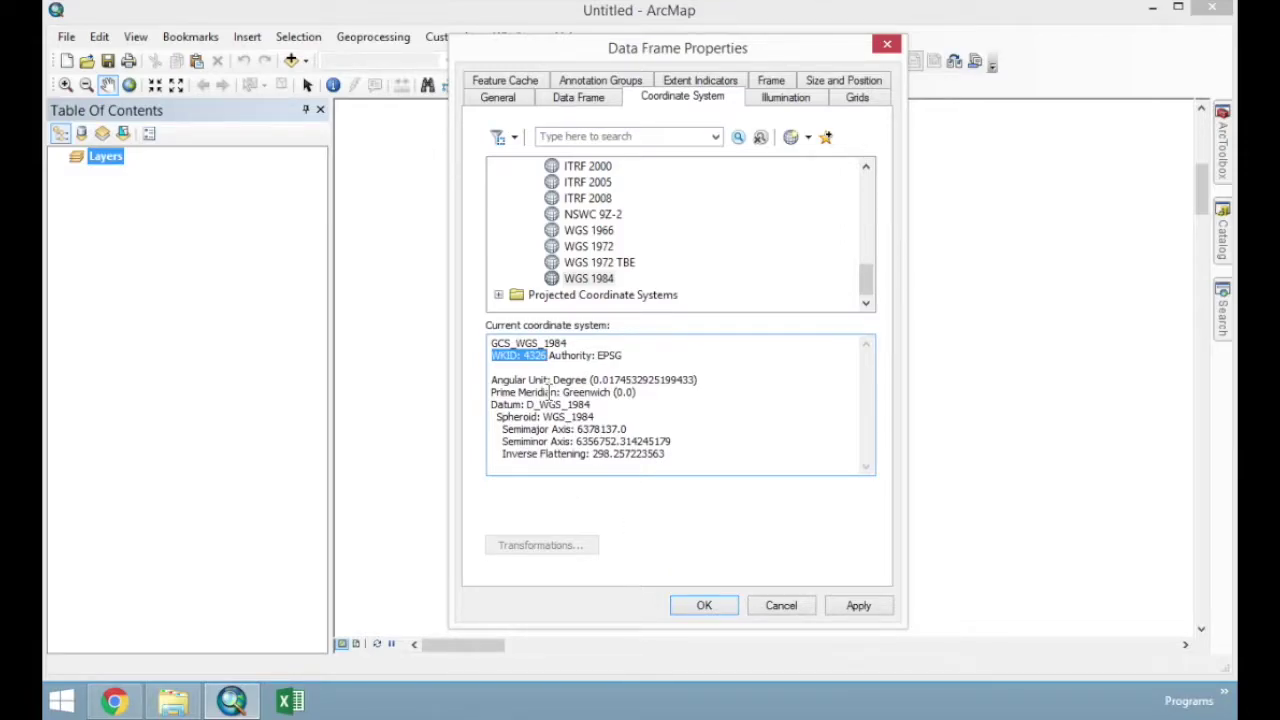
left_click(702, 606)
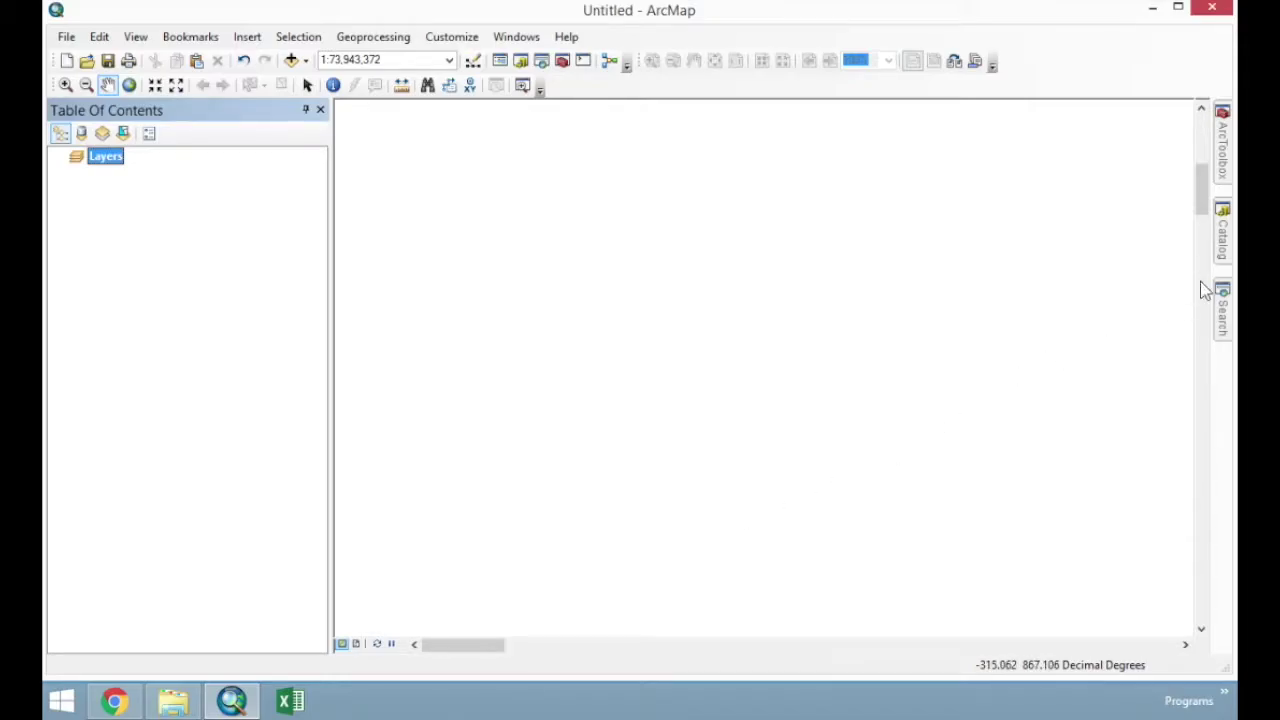
left_click(1224, 258)
- Add a folder connection to C:\GIS_Files in the Catalog
left_click(988, 195)
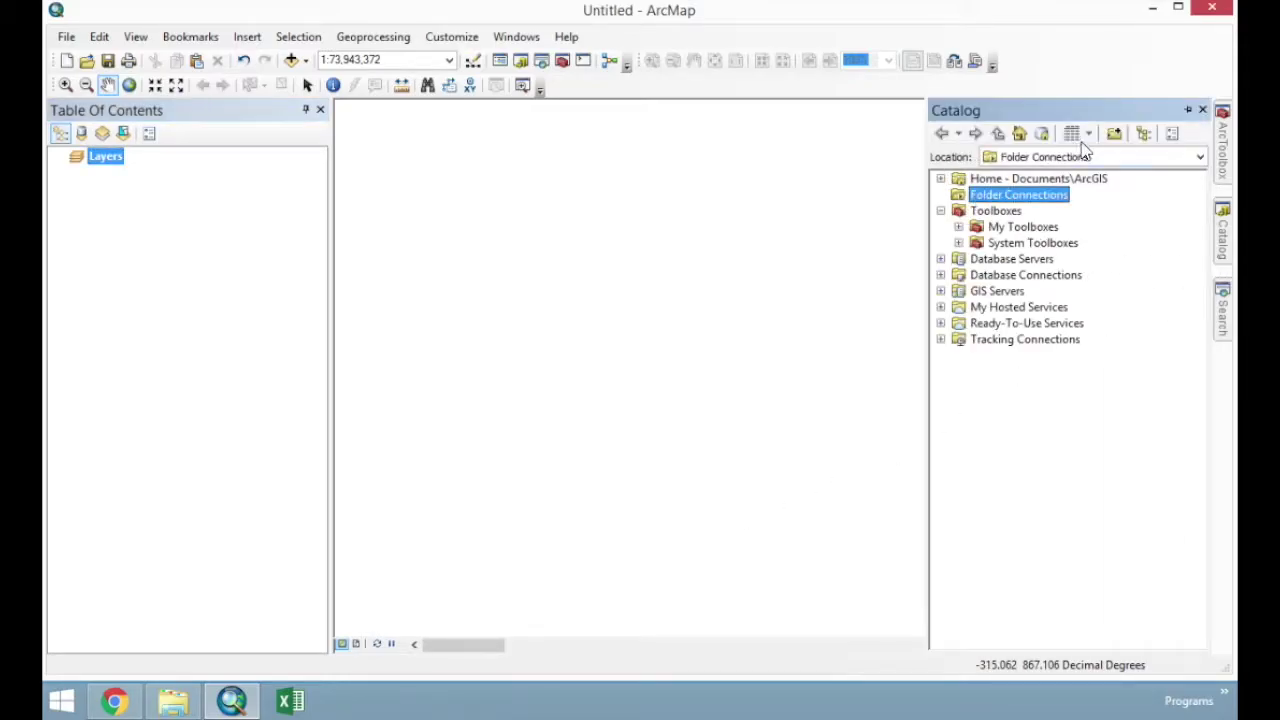
left_click(1114, 133)
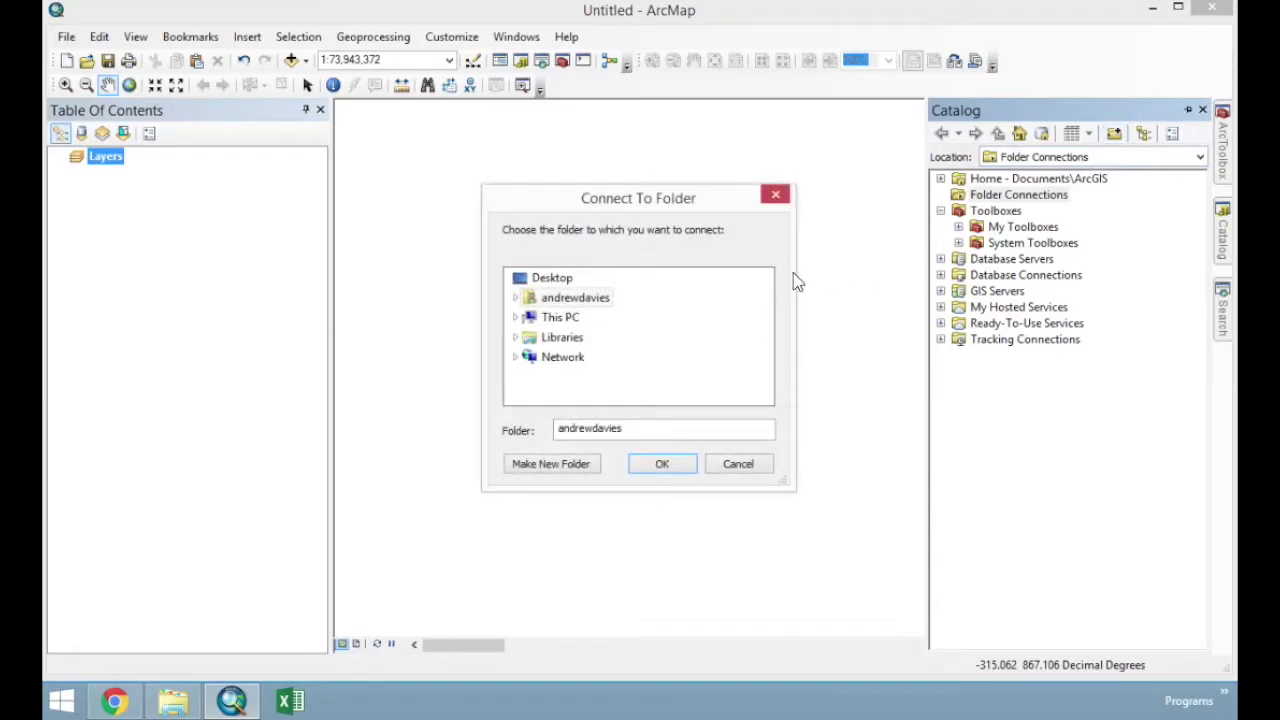
left_click(518, 322)
left_click_drag(766, 316, 748, 366)
left_click(524, 317)
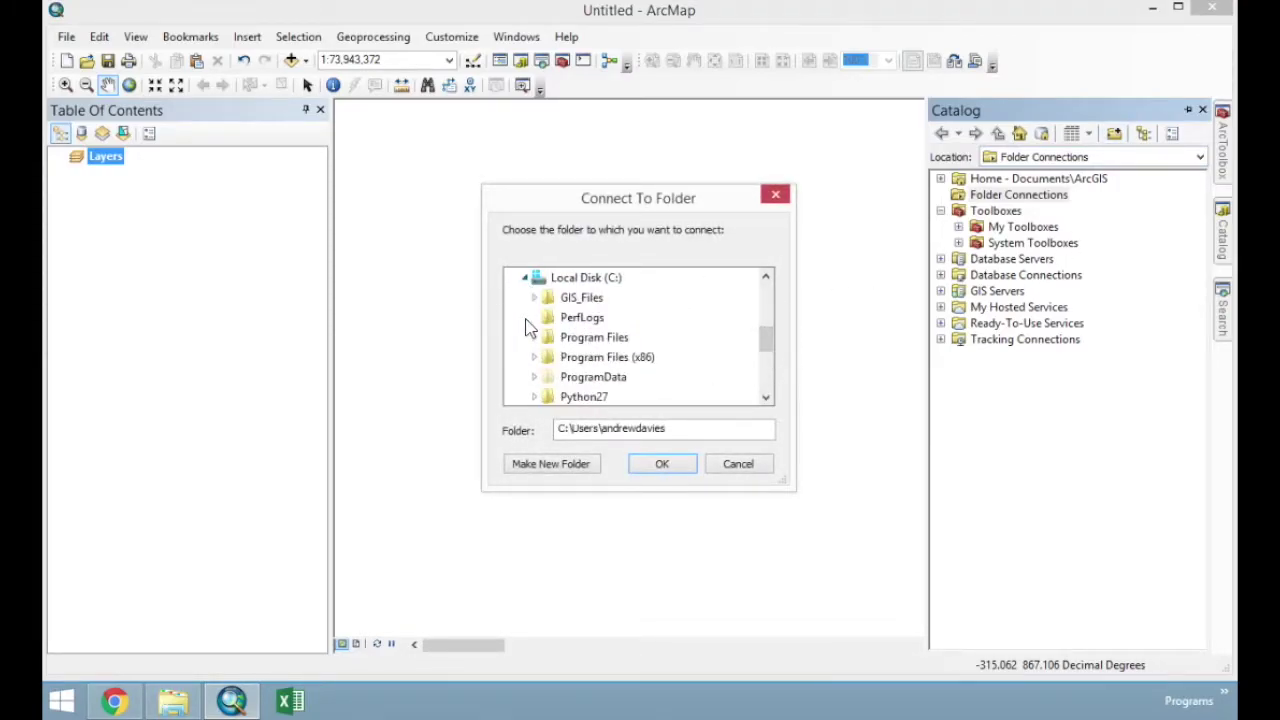
left_click(574, 297)
left_click(662, 463)
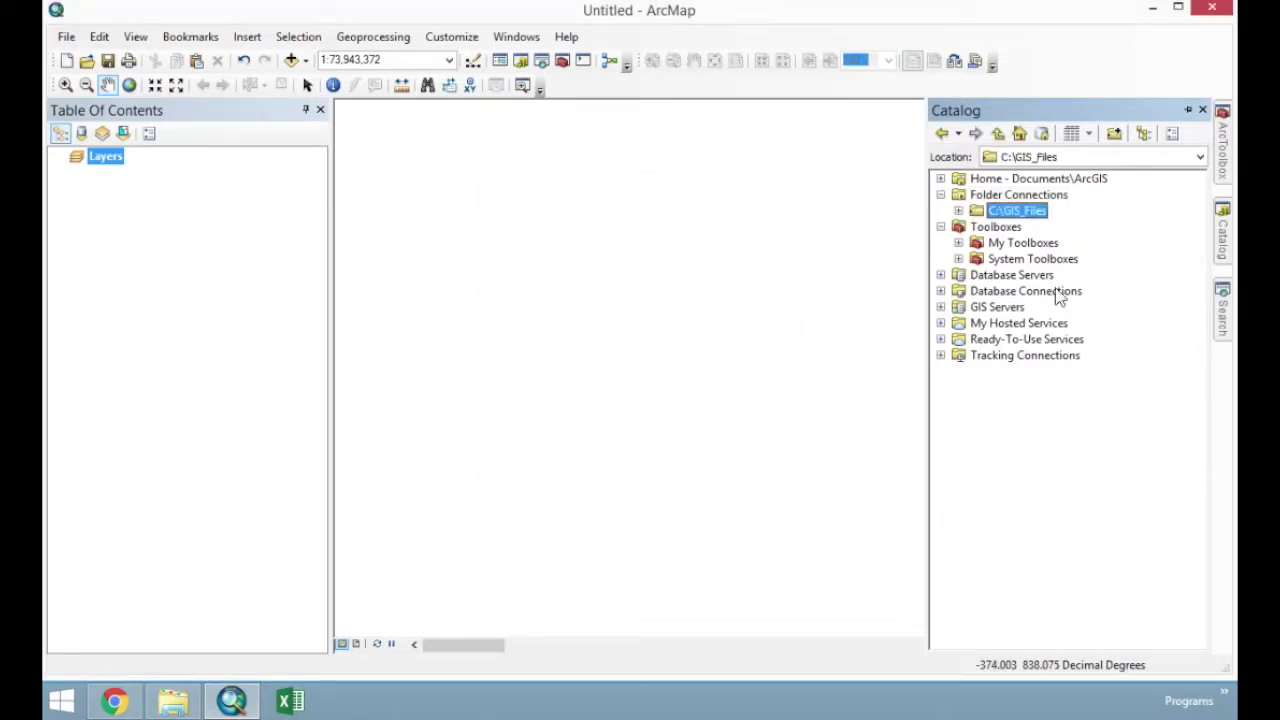
- Expand GIS_Files and its data subfolder, then drag World_polygon_referenced.shp onto the map
left_click(962, 212)
left_click(976, 227)
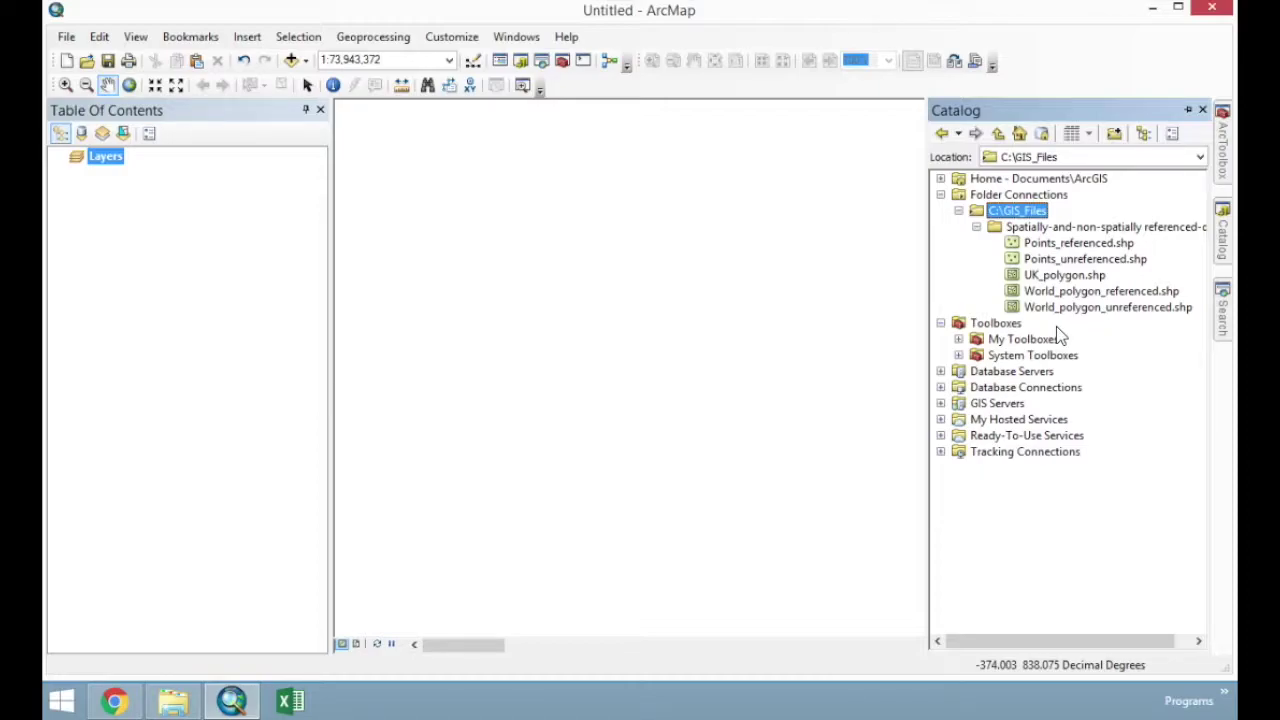
left_click(1104, 295)
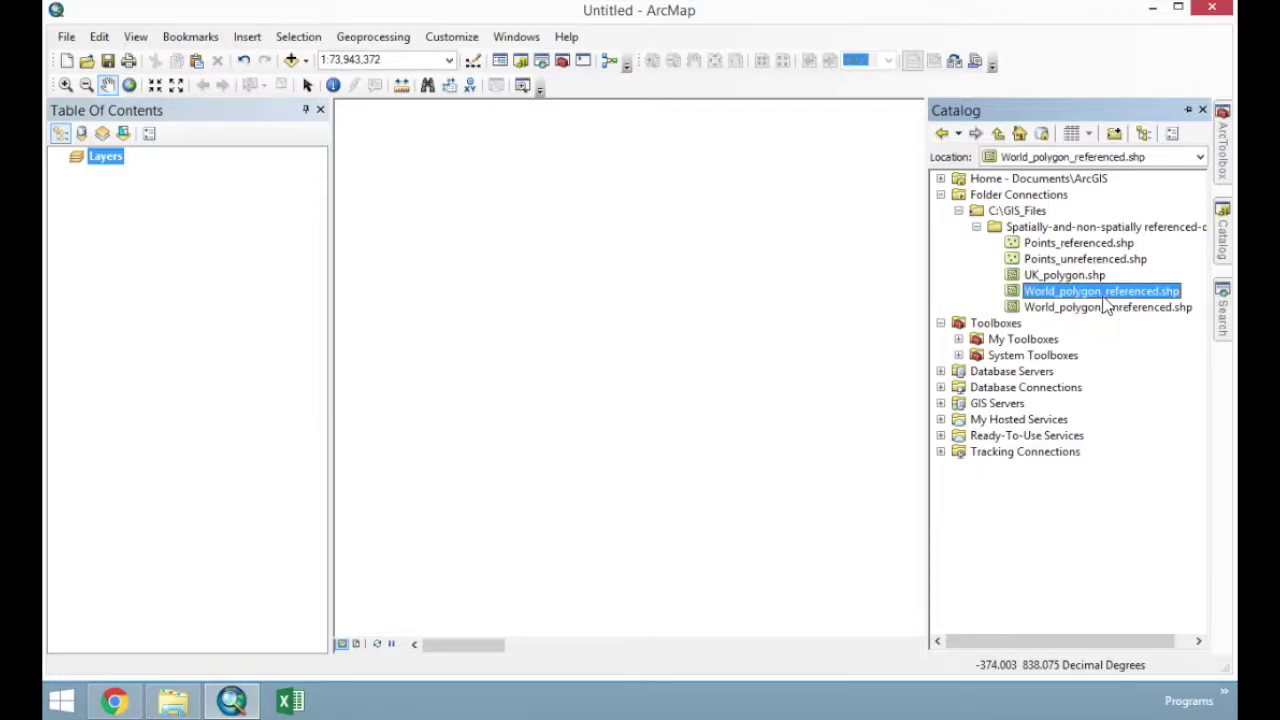
left_click(1104, 307)
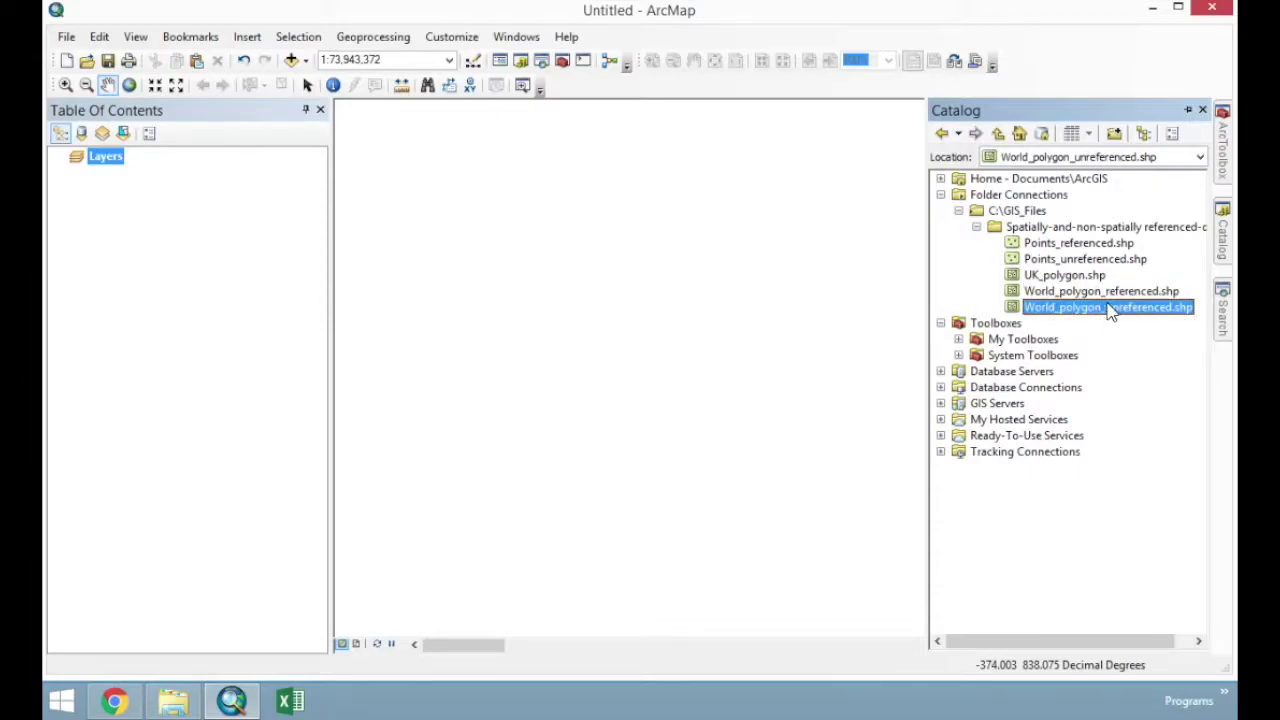
left_click(1110, 292)
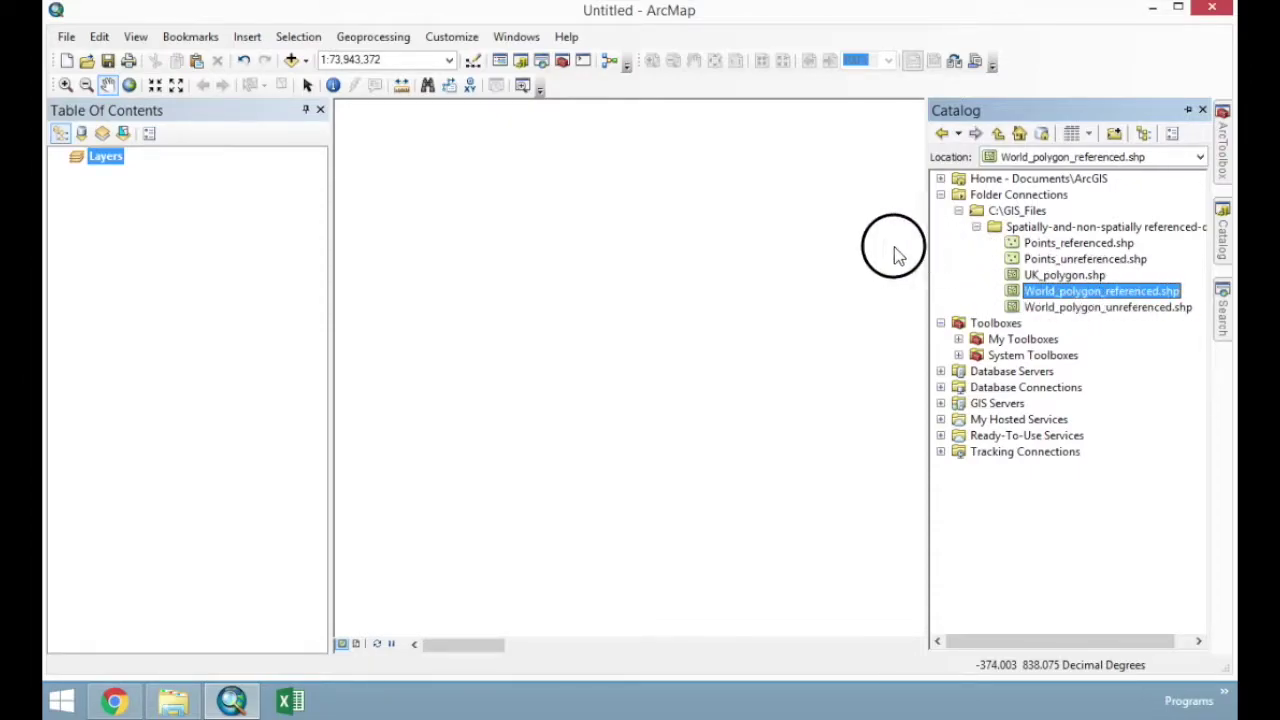
left_click_drag(895, 253, 817, 260)
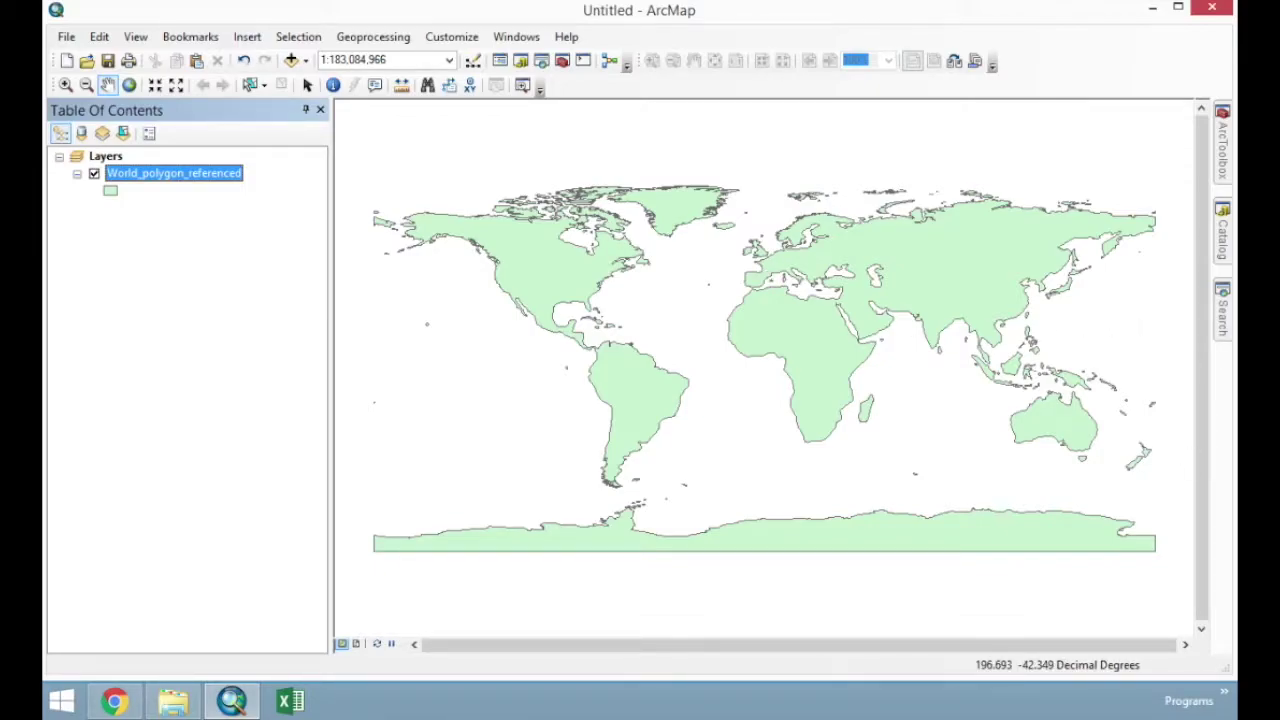
- Drag World_polygon_unreferenced.shp from the Catalog onto the map
left_click(1224, 228)
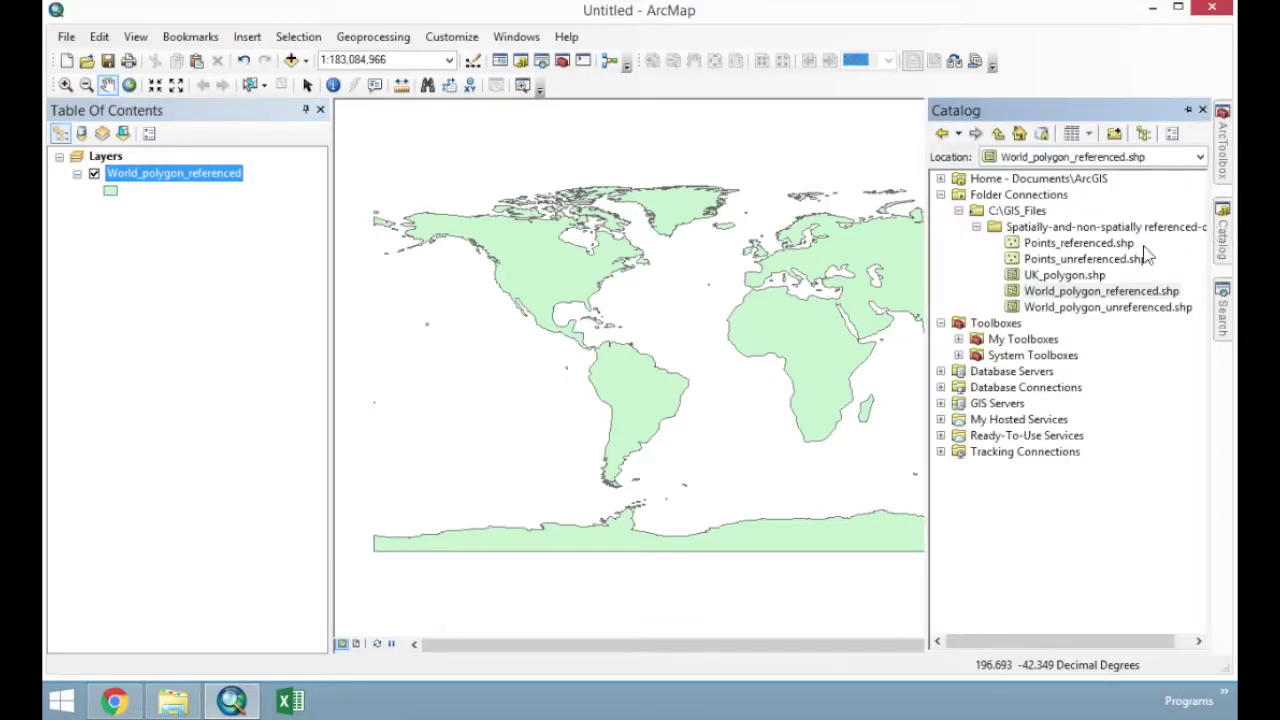
left_click(1137, 308)
left_click_drag(1137, 308, 834, 330)
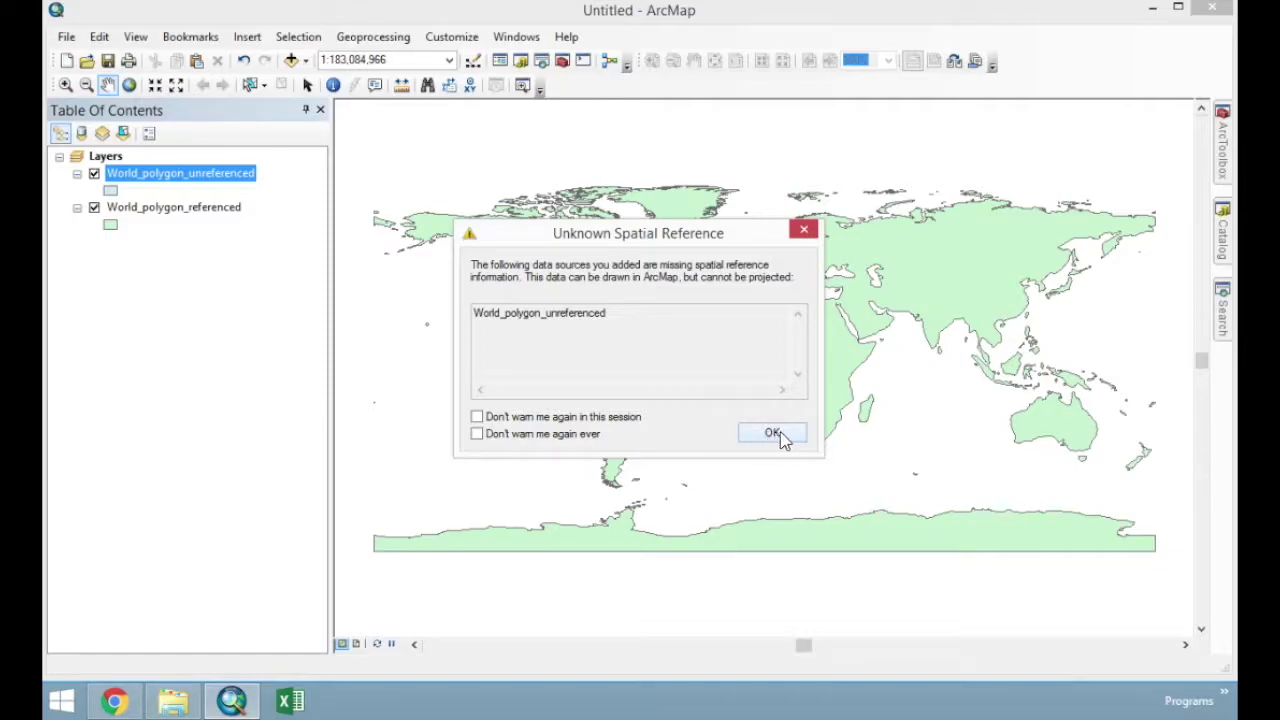
- Dismiss the Unknown Spatial Reference warning and zoom to each world layer's extent in turn
left_click(779, 436)
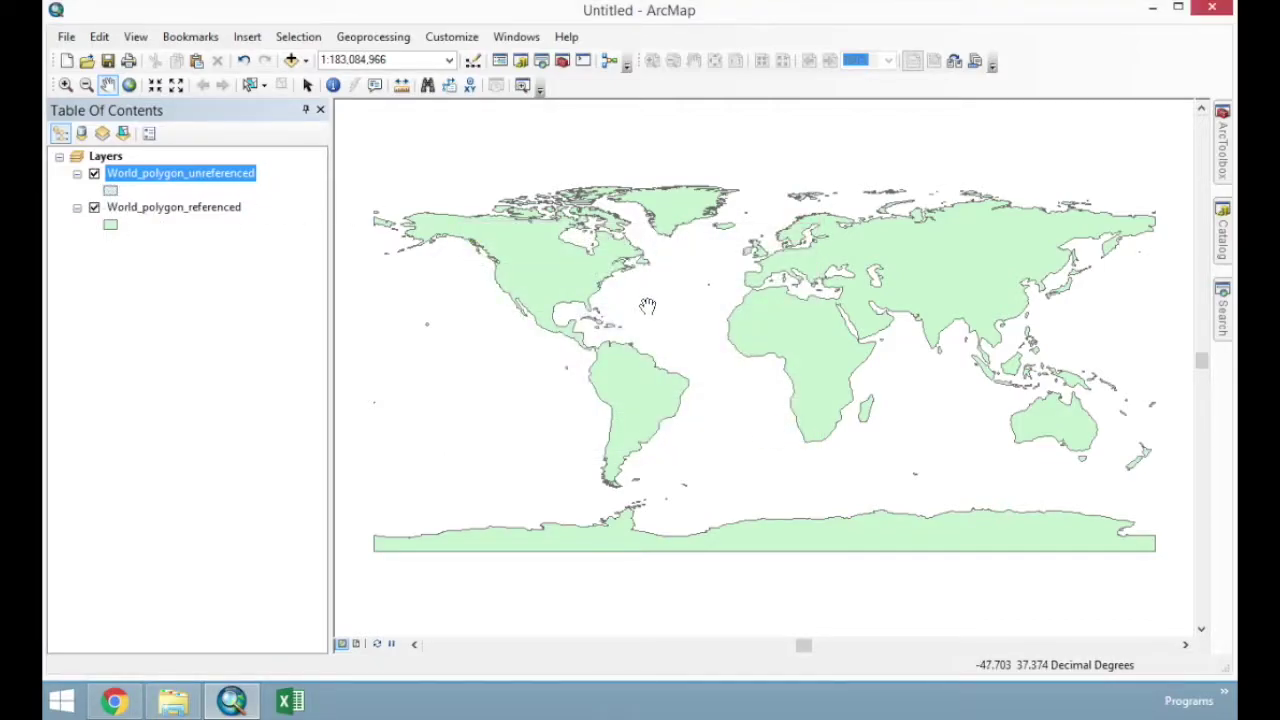
left_click_drag(645, 313, 720, 296)
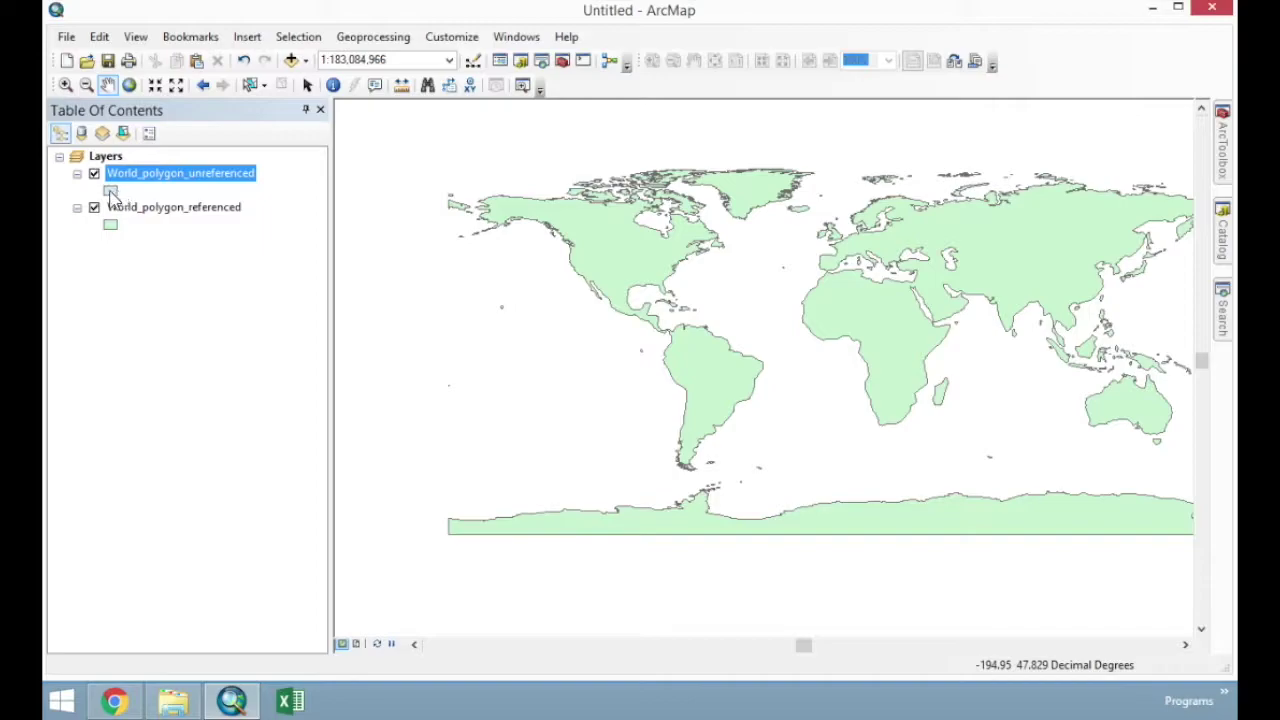
right_click(158, 175)
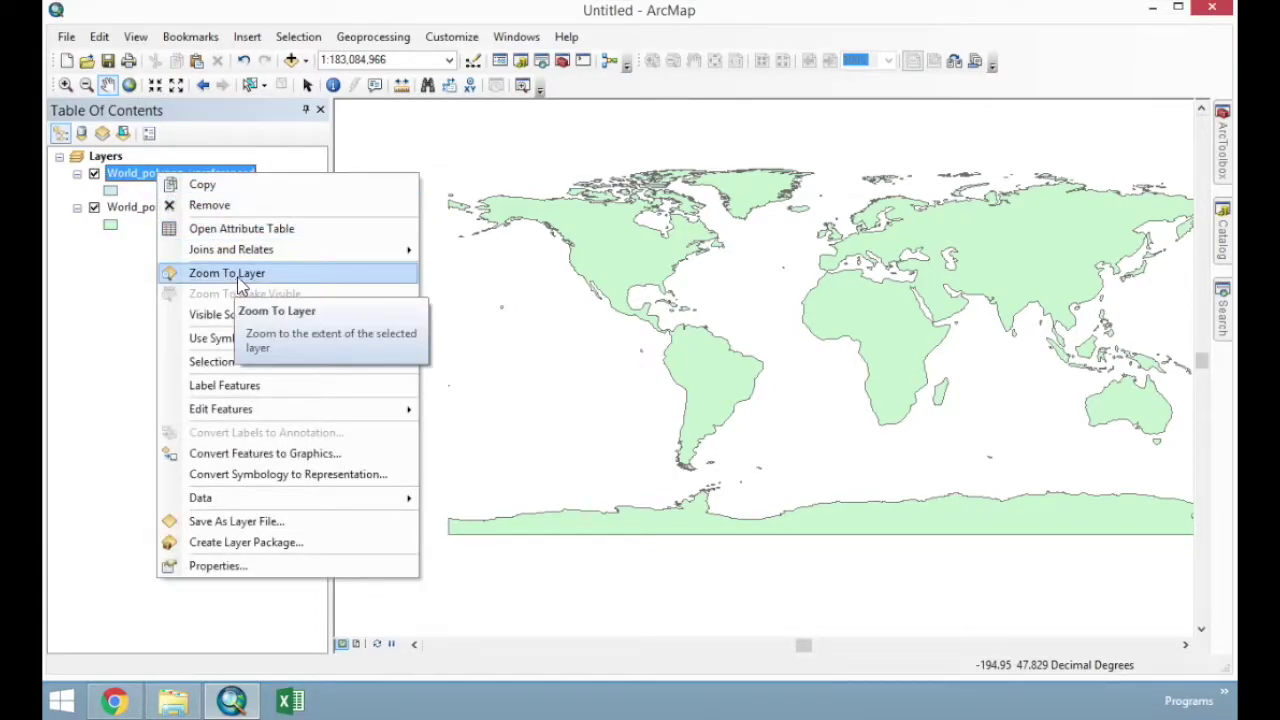
left_click(242, 276)
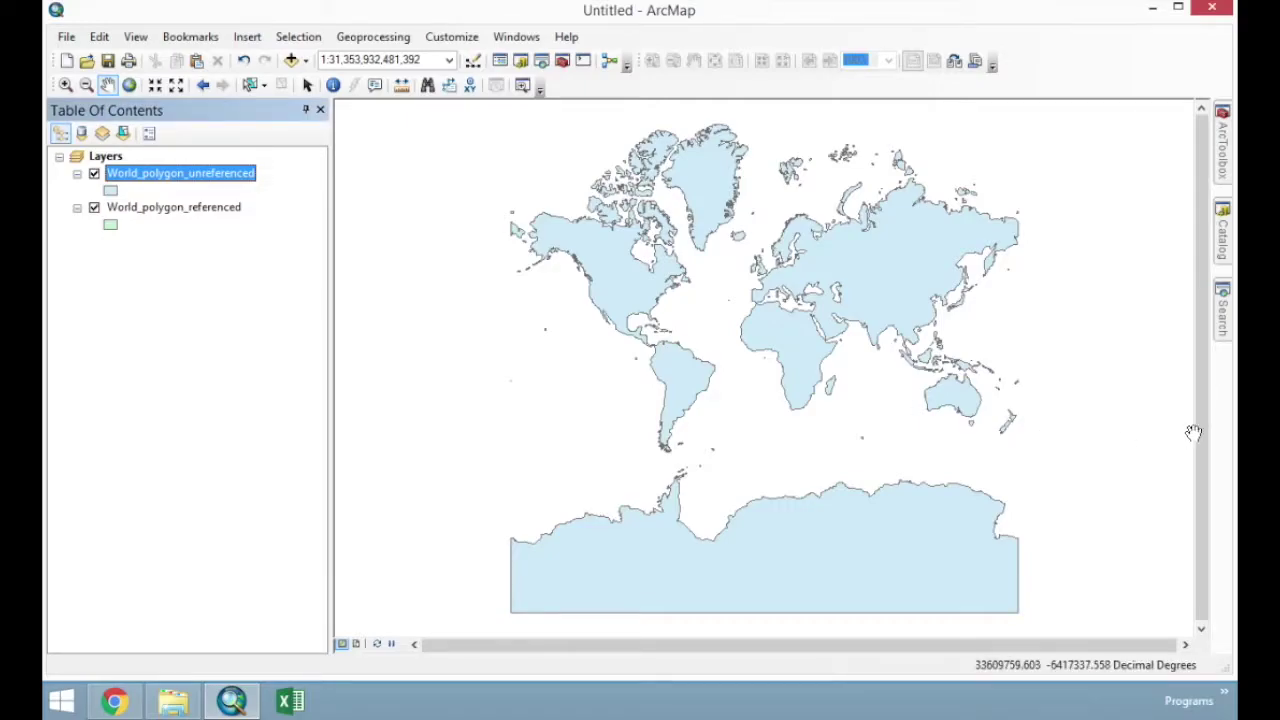
right_click(212, 218)
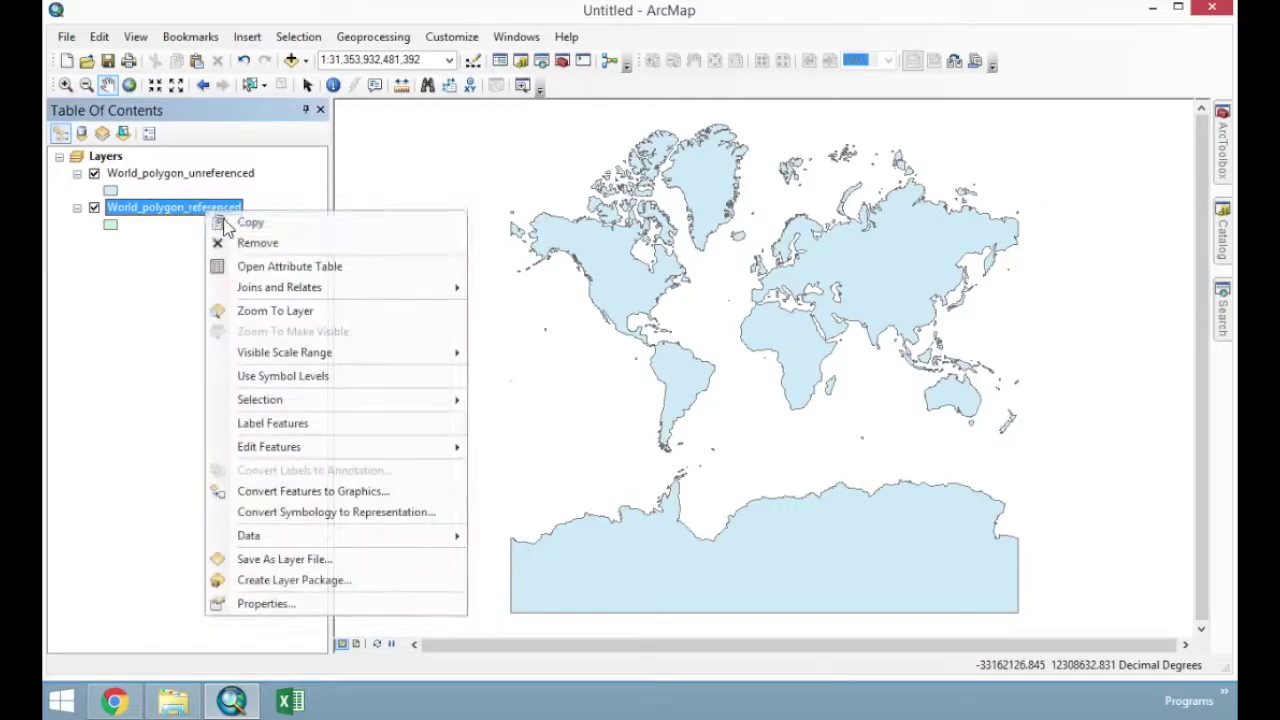
left_click(279, 310)
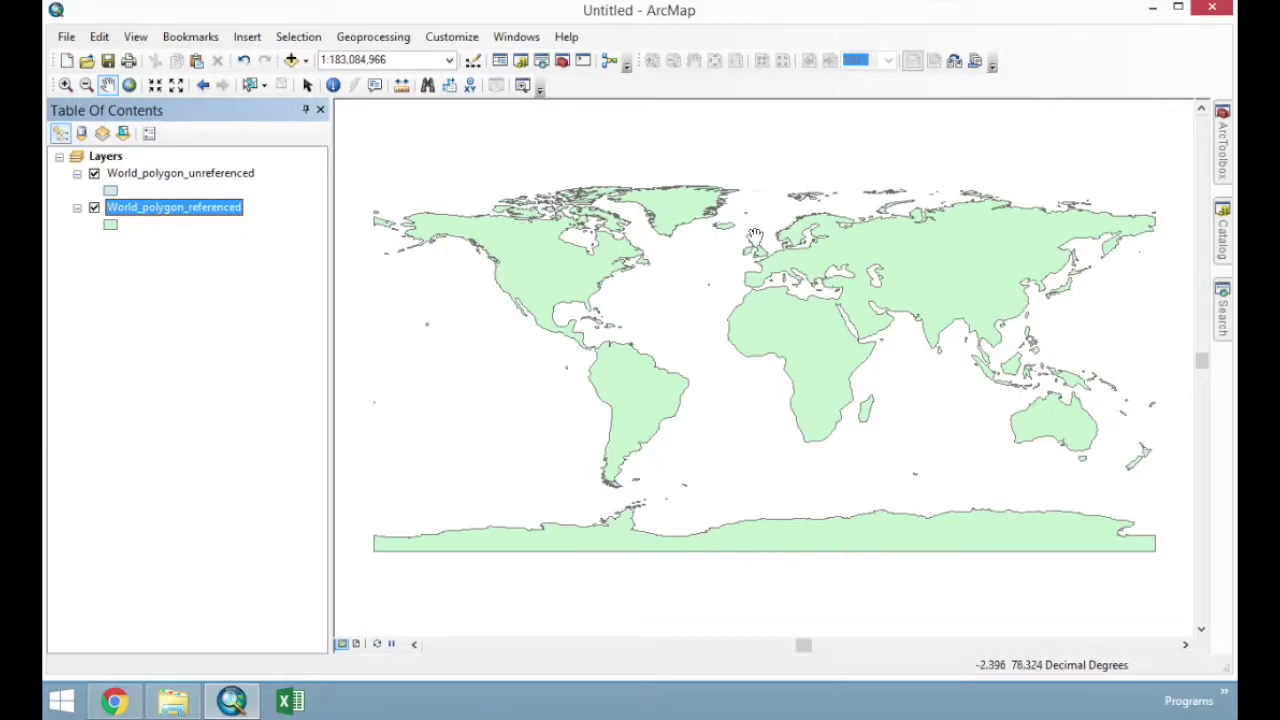
right_click(165, 174)
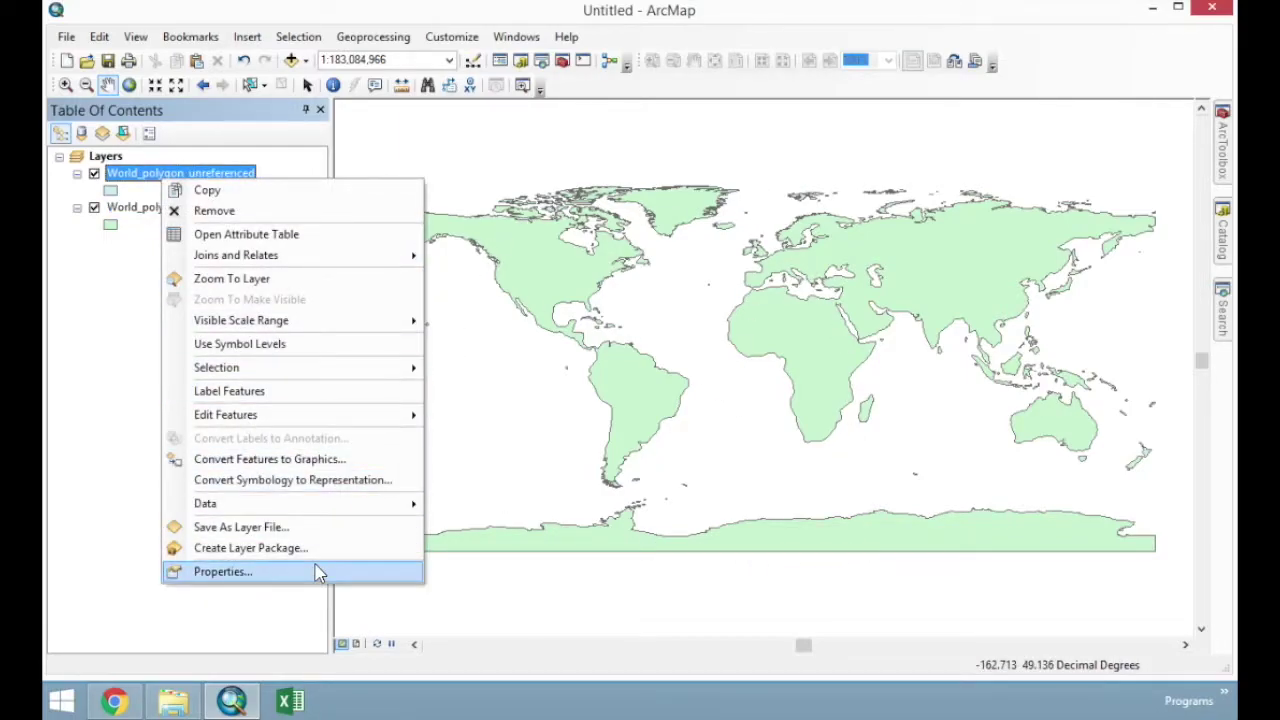
left_click(243, 278)
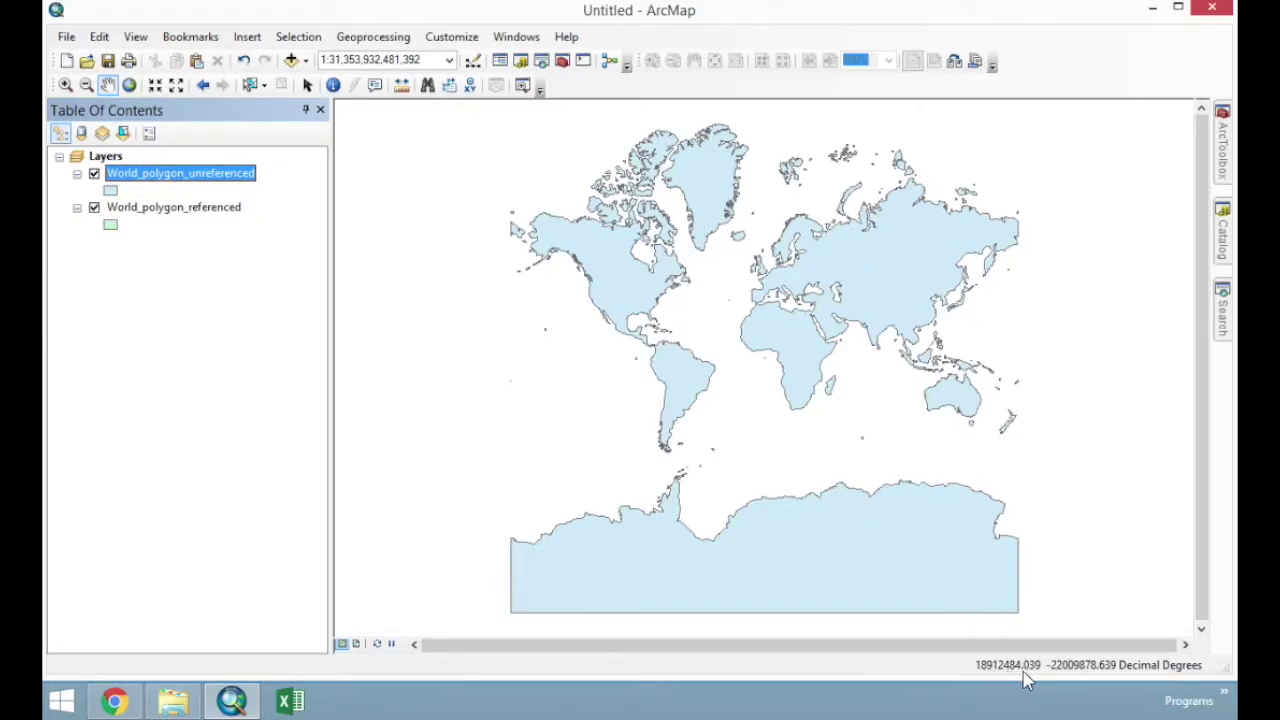
- Zoom to World_polygon_referenced once more and open its Layer Properties
left_click(170, 214, "ctrl")
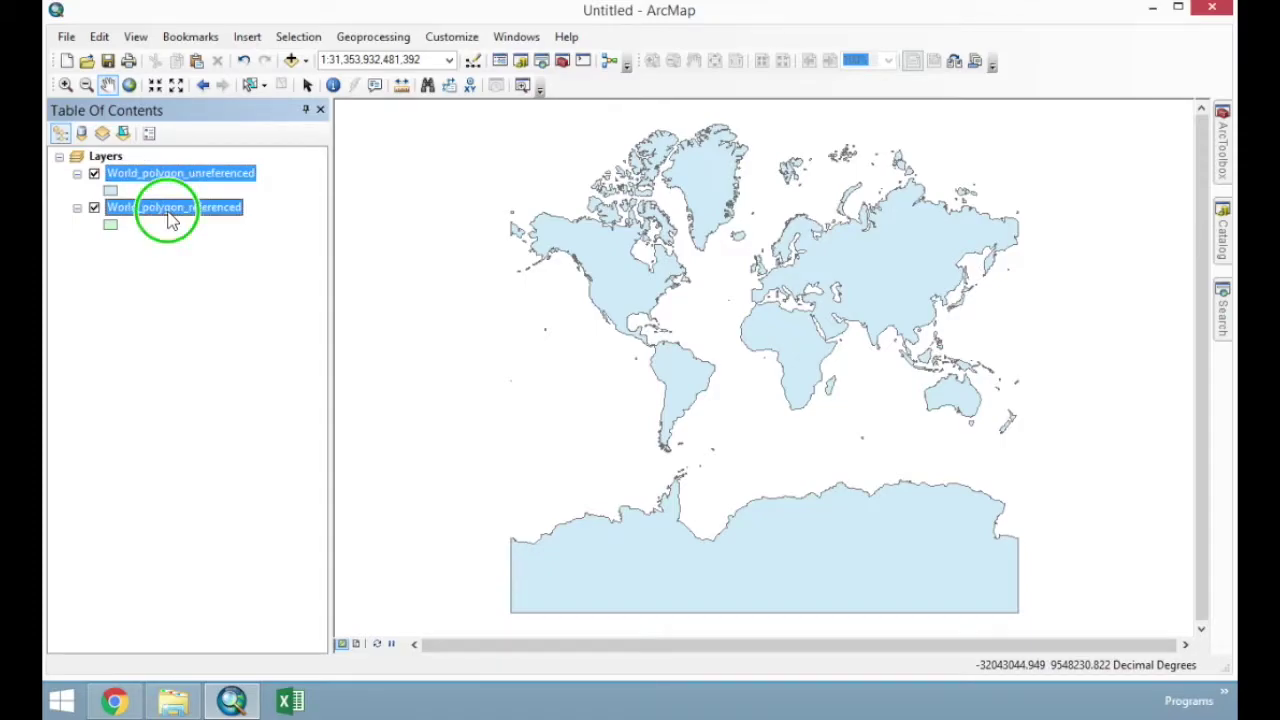
right_click(169, 213)
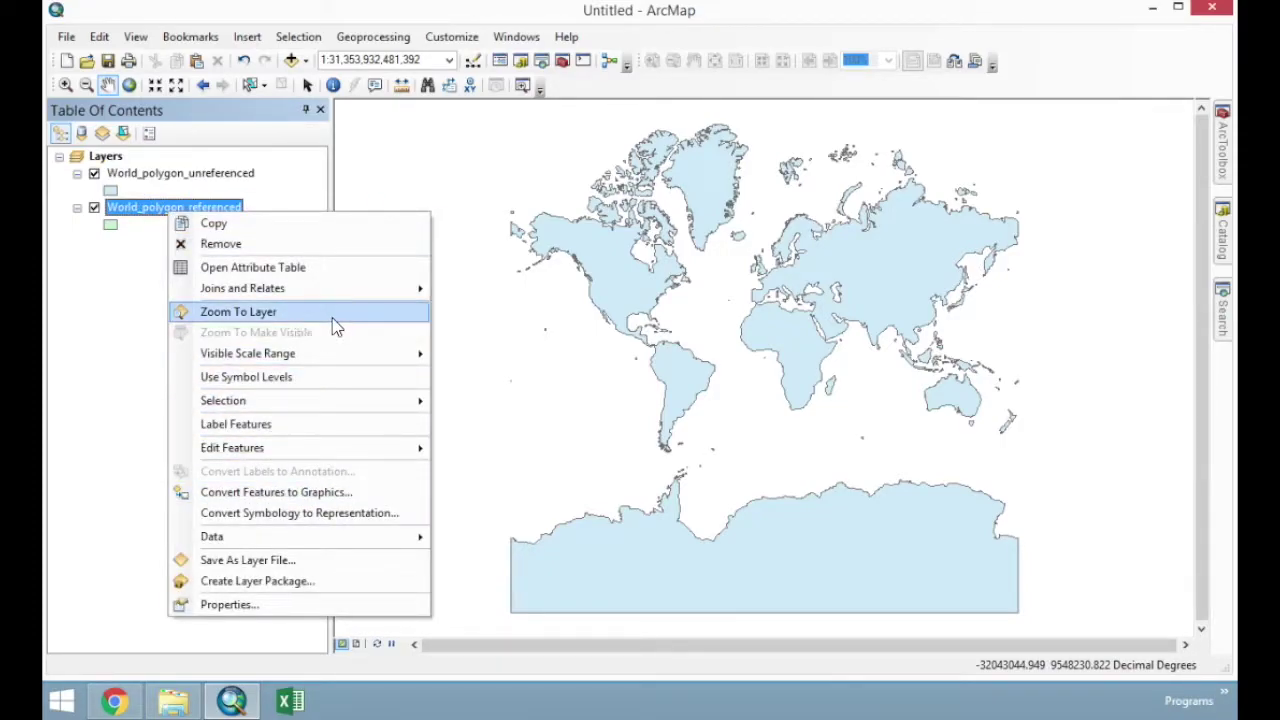
left_click(238, 312)
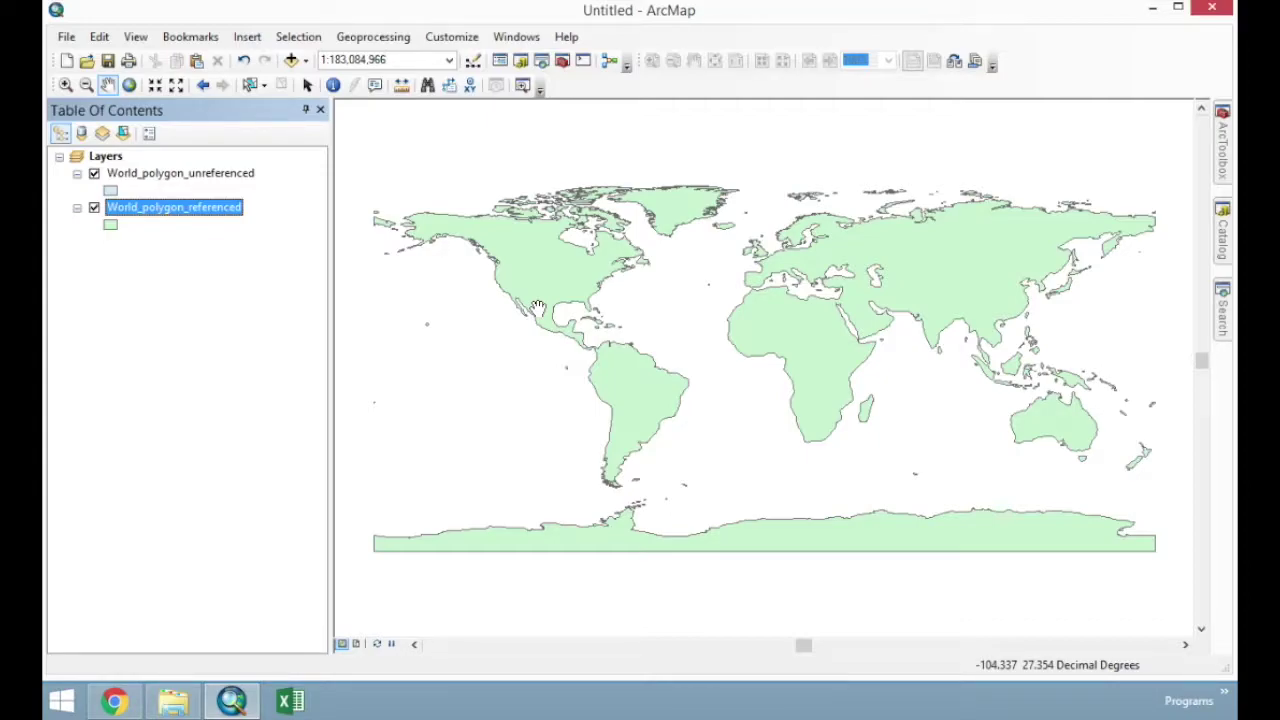
left_click(148, 212)
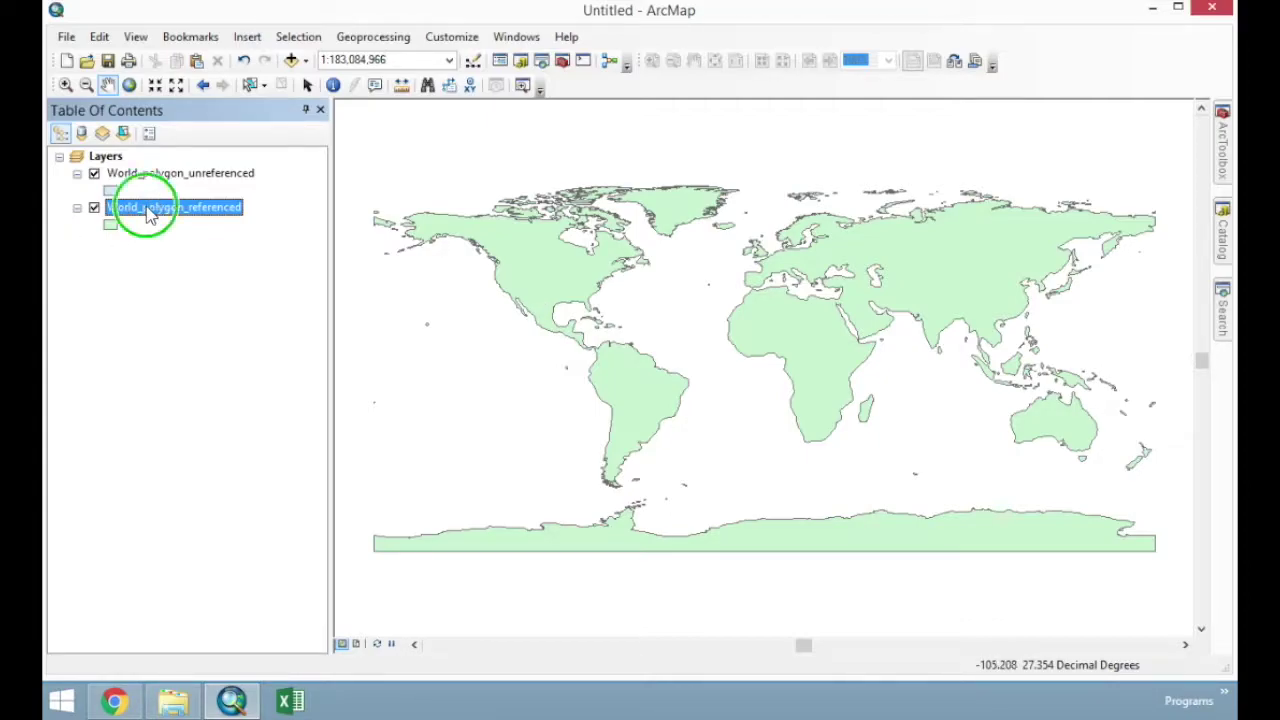
right_click(148, 212)
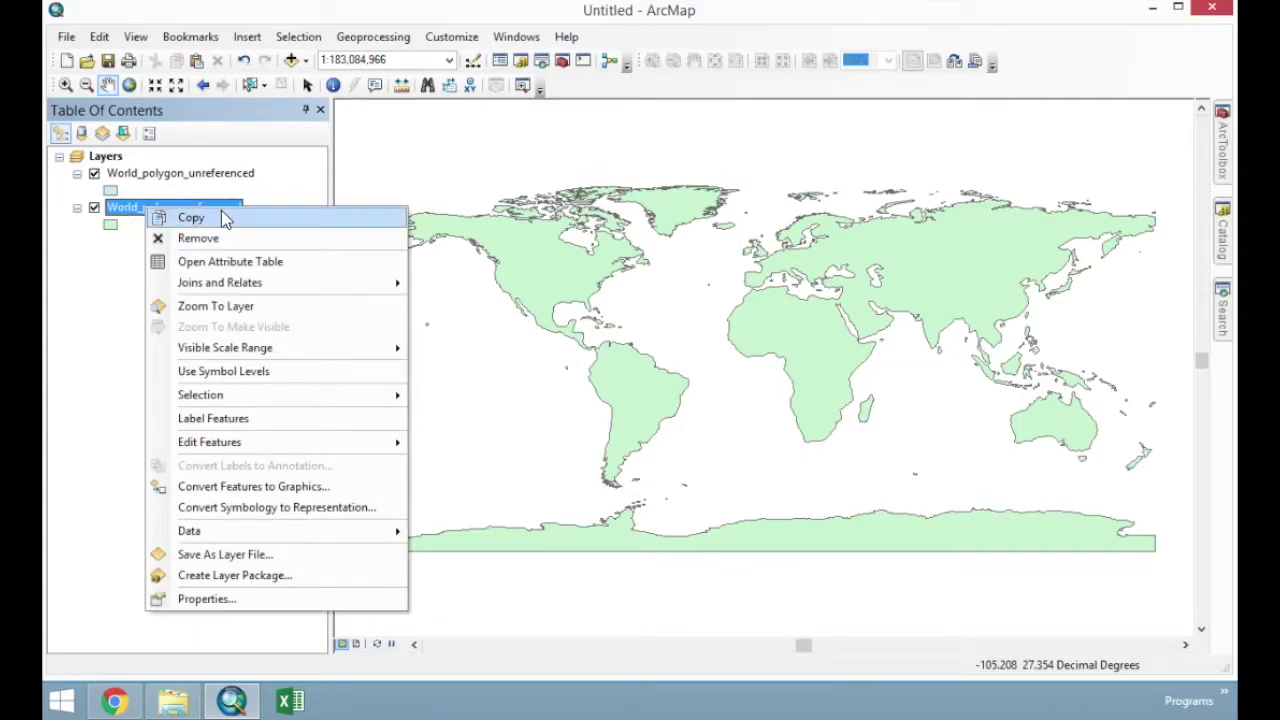
left_click(236, 599)
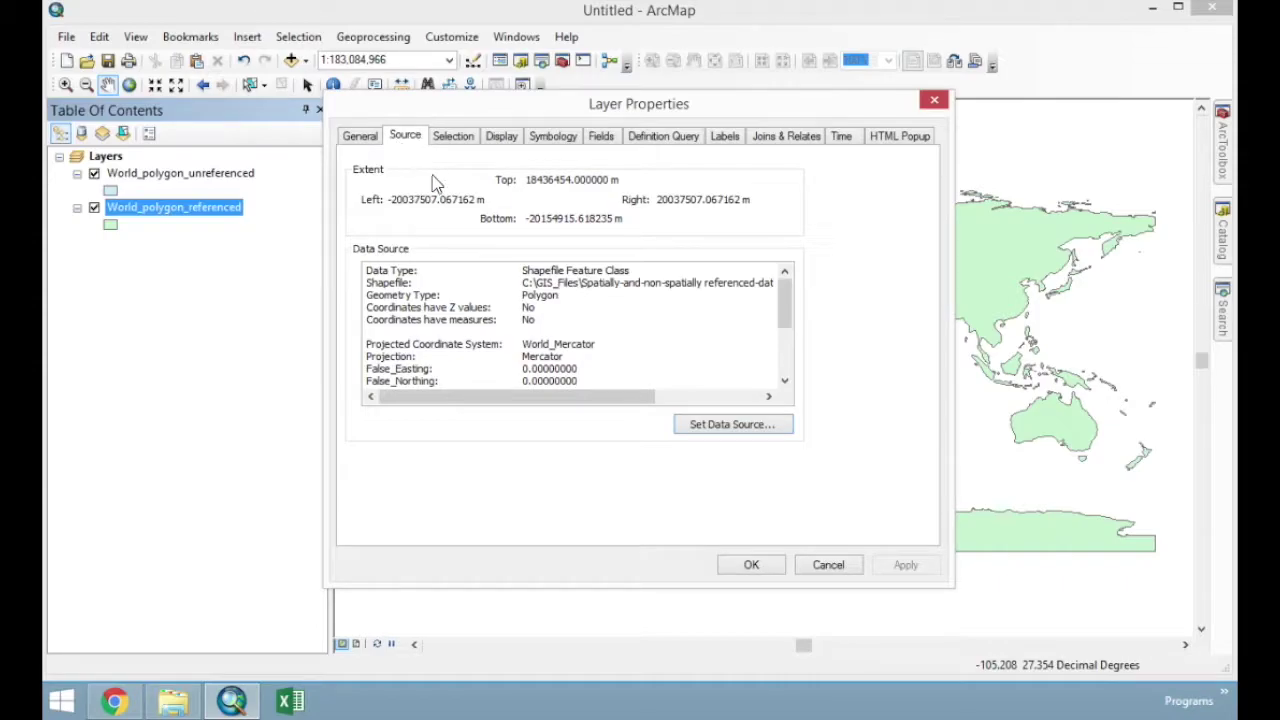
- Review World_polygon_referenced's source, a World_Mercator projected shapefile, then close its properties
left_click_drag(392, 270, 787, 317)
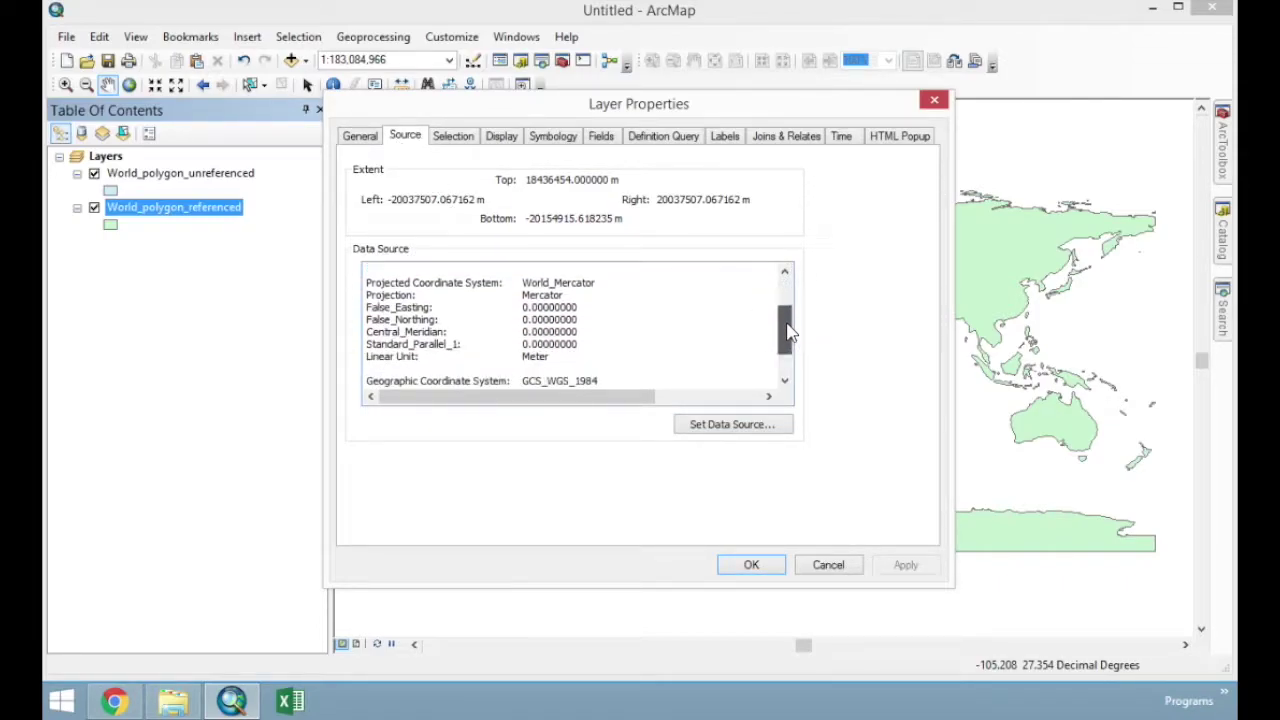
left_click_drag(383, 283, 608, 366)
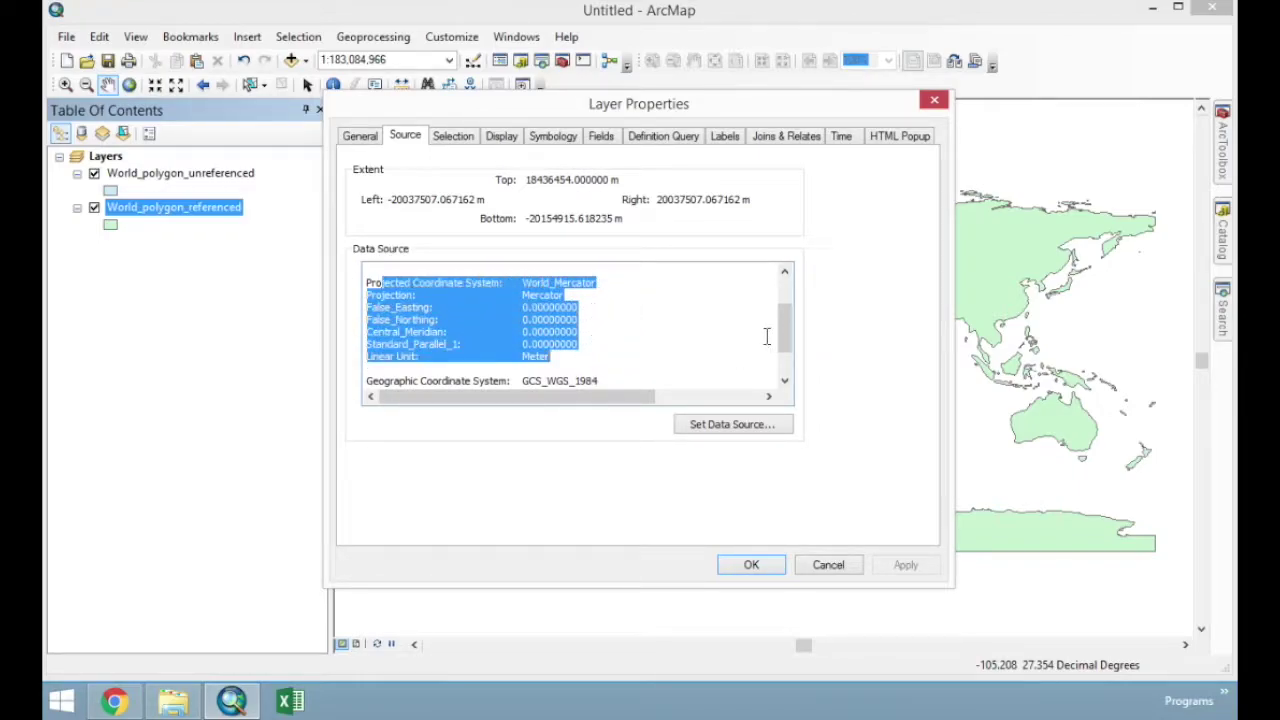
mouse_move(786, 330)
left_mouse_down()
mouse_move(783, 365)
mouse_move(782, 321)
left_mouse_up()
left_click(366, 295)
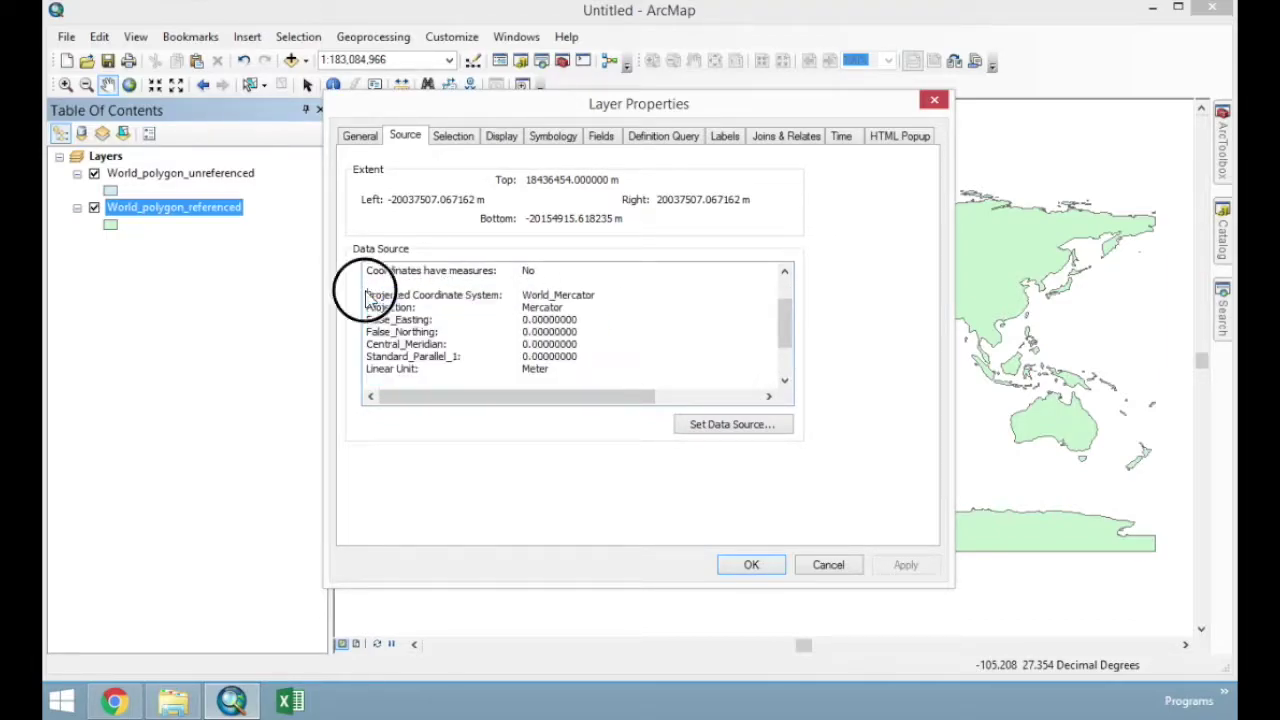
left_click_drag(366, 295, 556, 368)
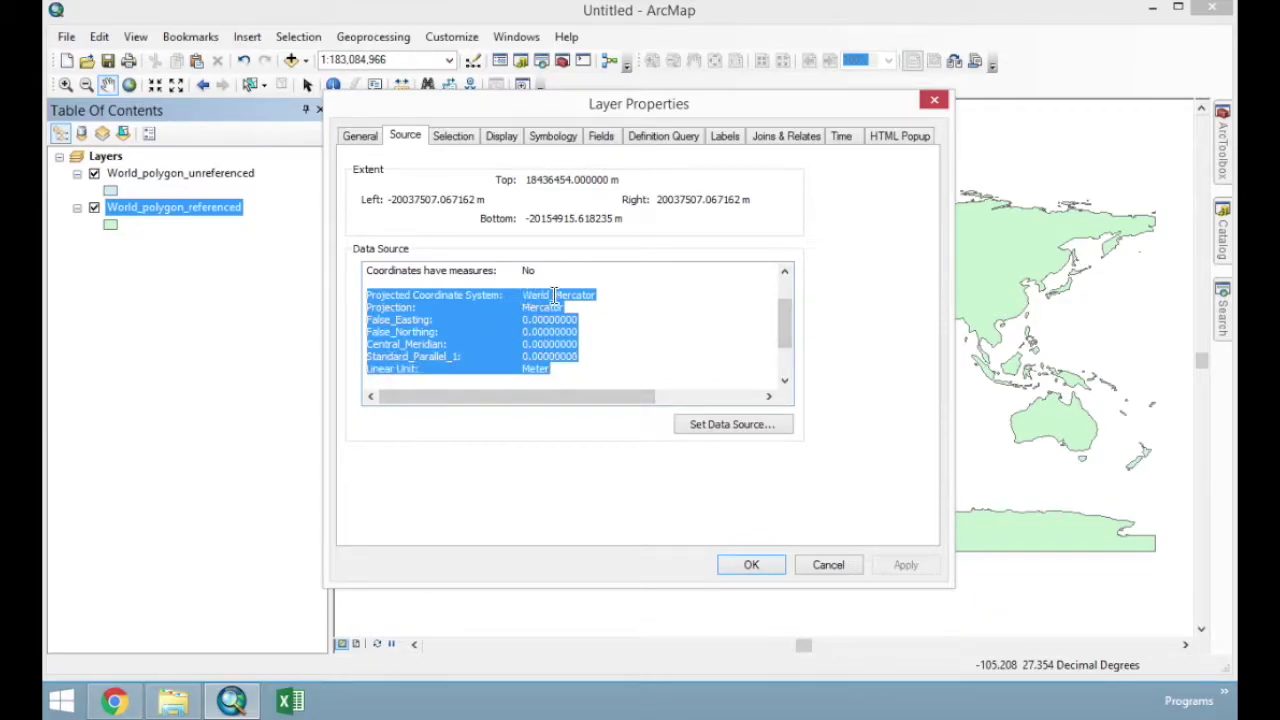
left_click(749, 566)
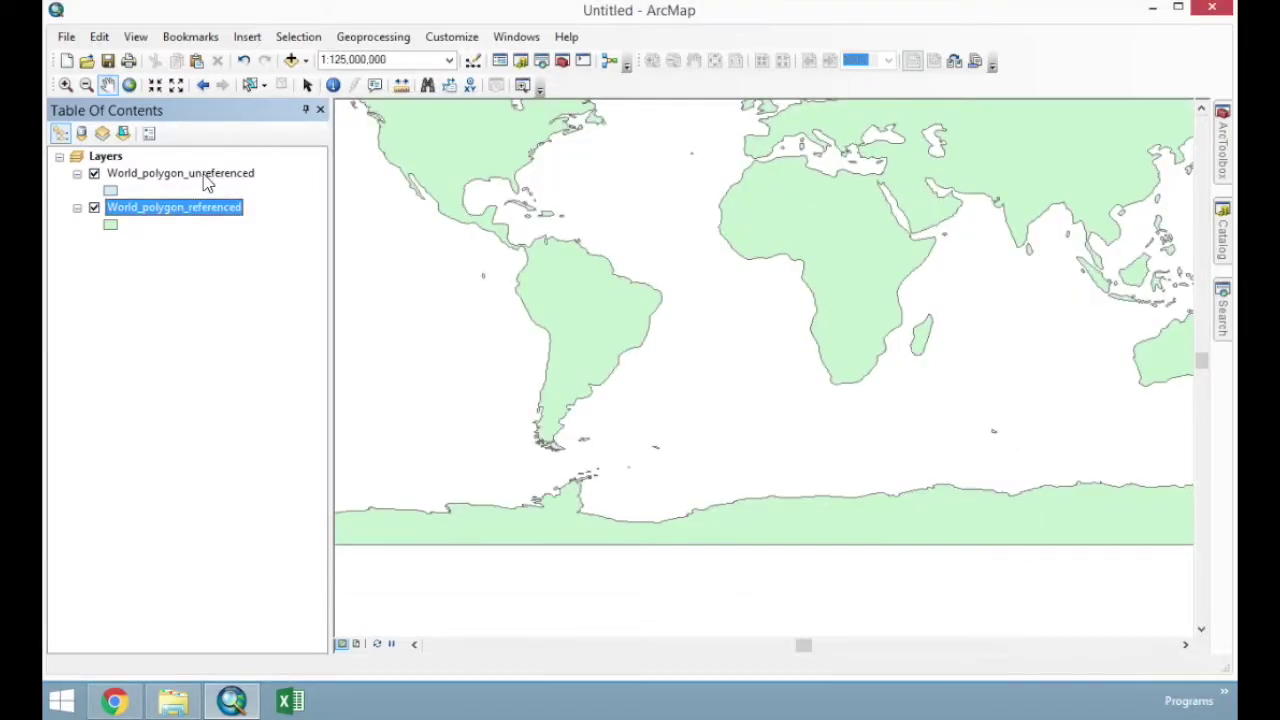
- Check World_polygon_unreferenced's source, showing an <Undefined> coordinate system, then close it
right_click(204, 173)
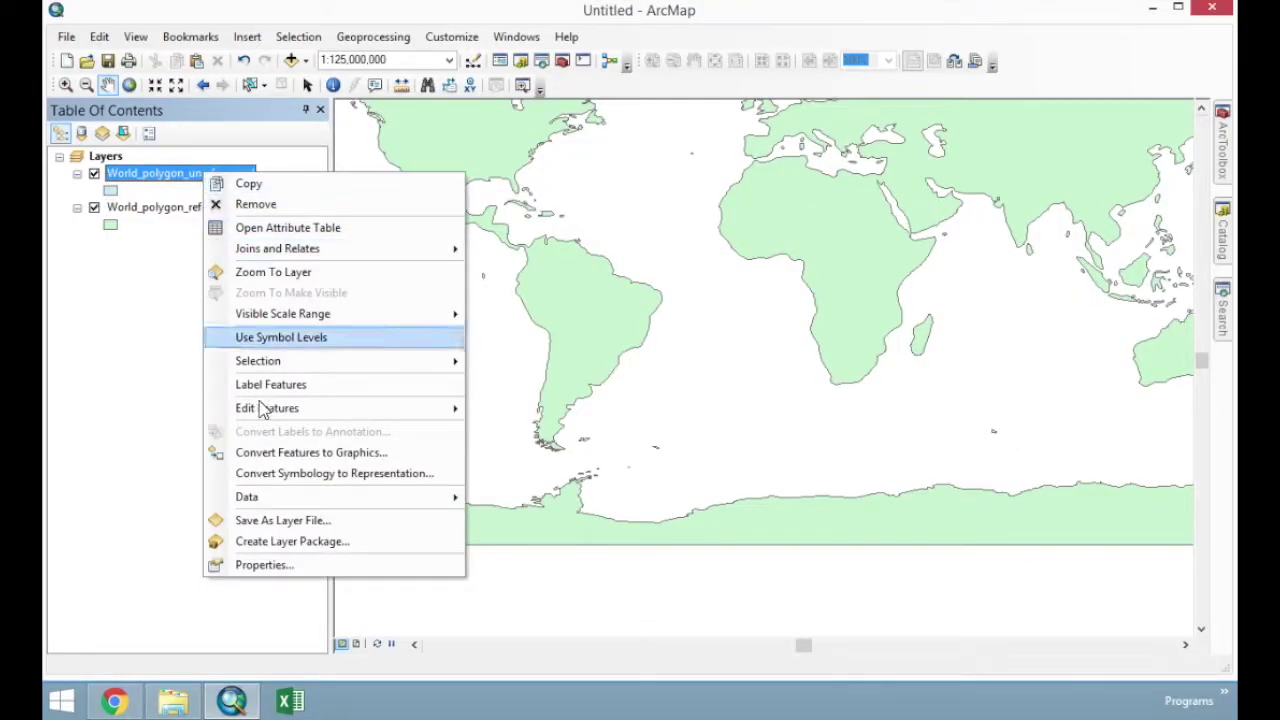
left_click(300, 565)
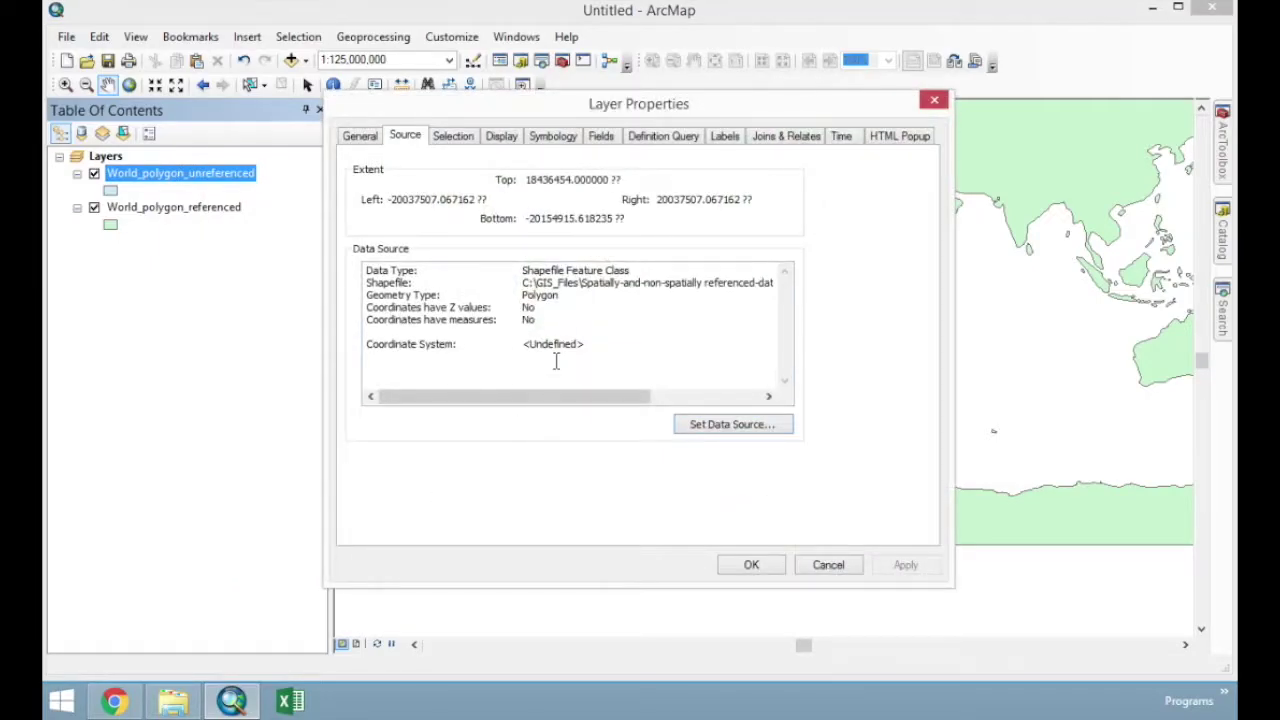
left_click_drag(596, 346, 360, 357)
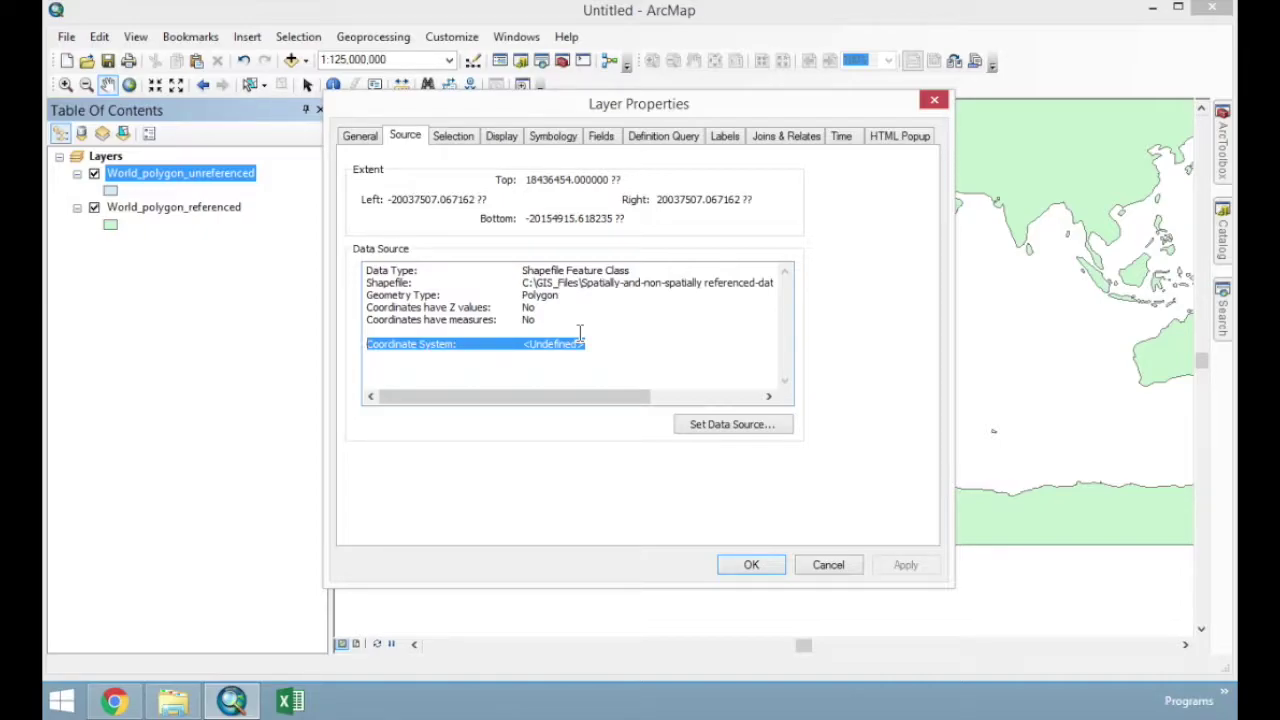
left_click(752, 566)
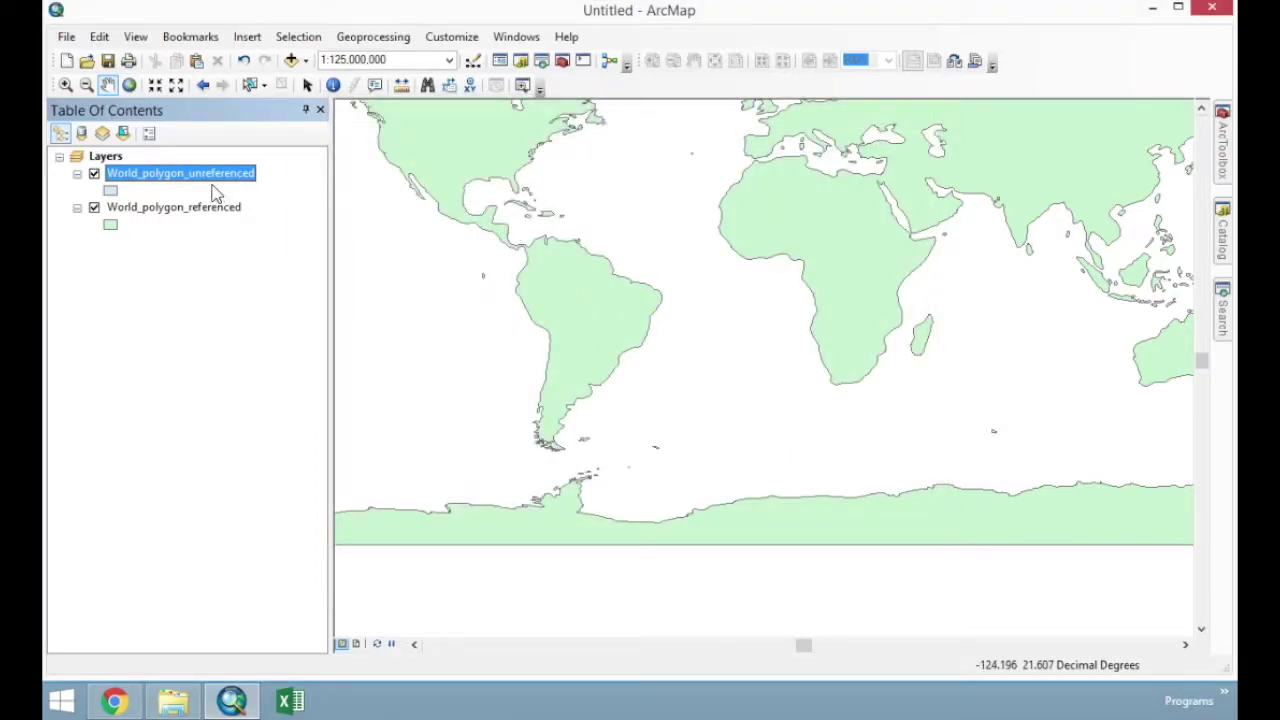
- Zoom to World_polygon_referenced, zoom out to 1:250,000,000, and open ArcToolbox
left_click(197, 210)
right_click(197, 210)
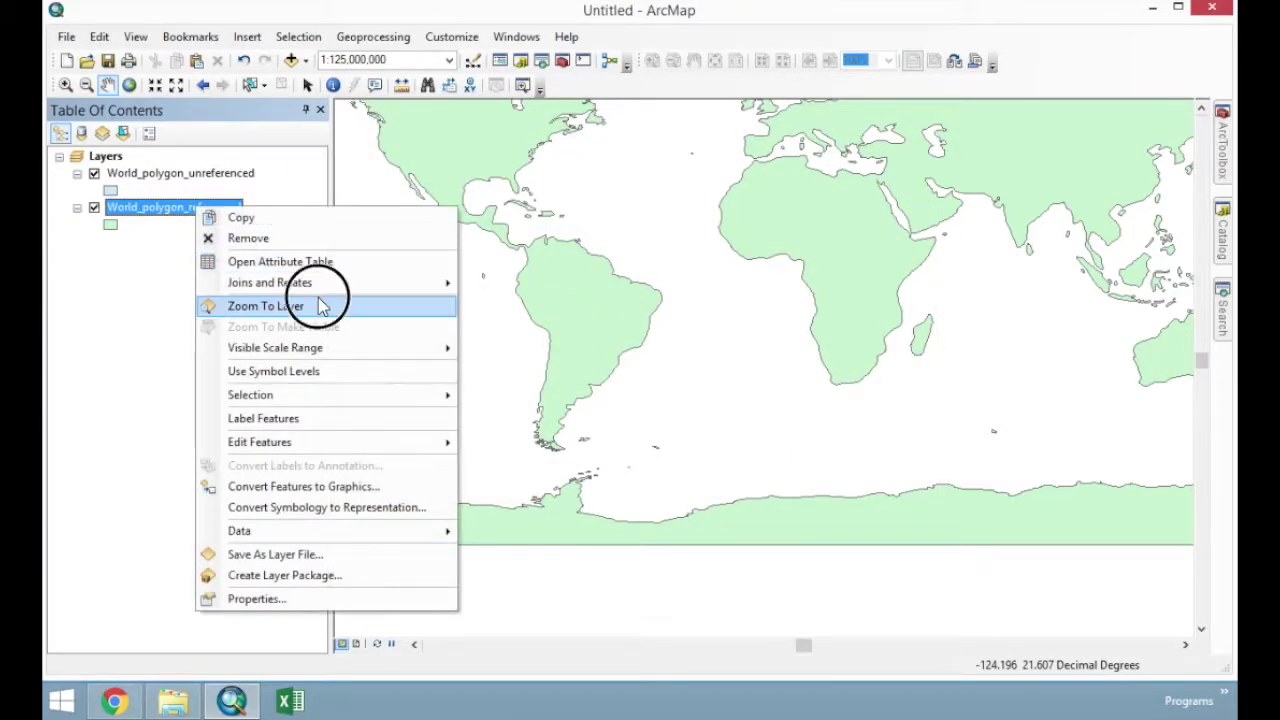
left_click(322, 304)
scroll(659, 361, "down", 1)
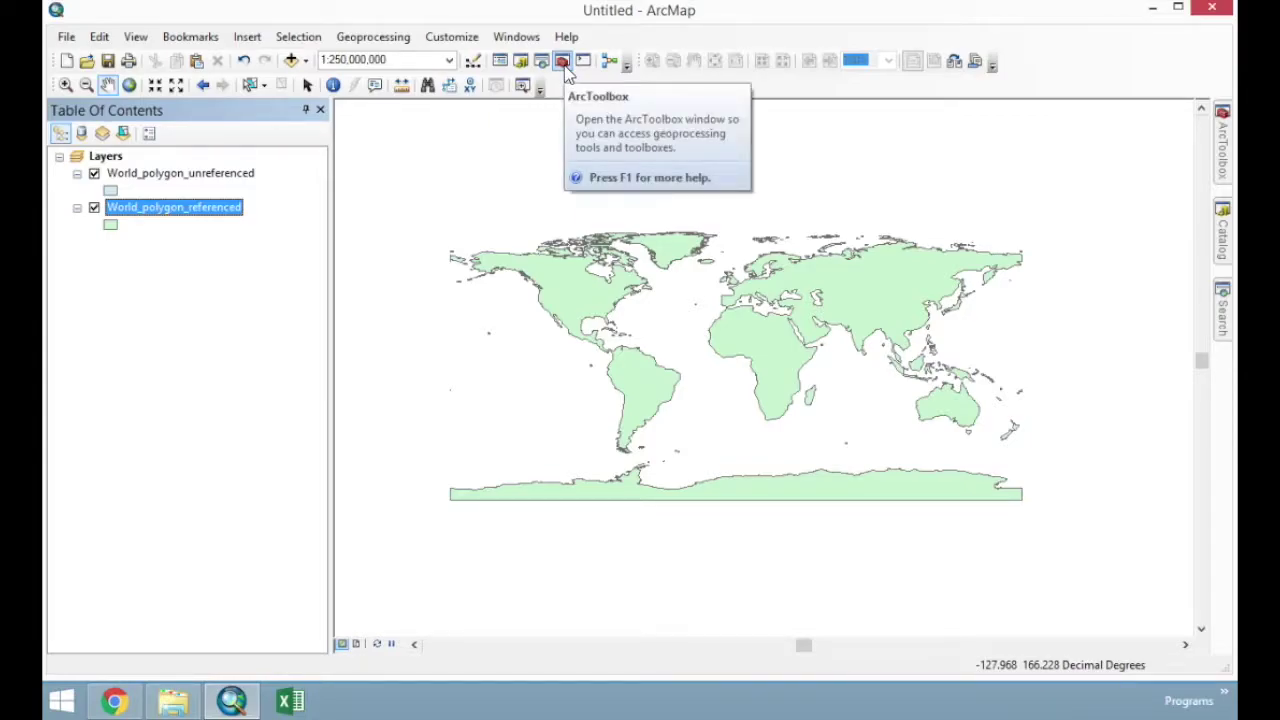
left_click(1222, 140)
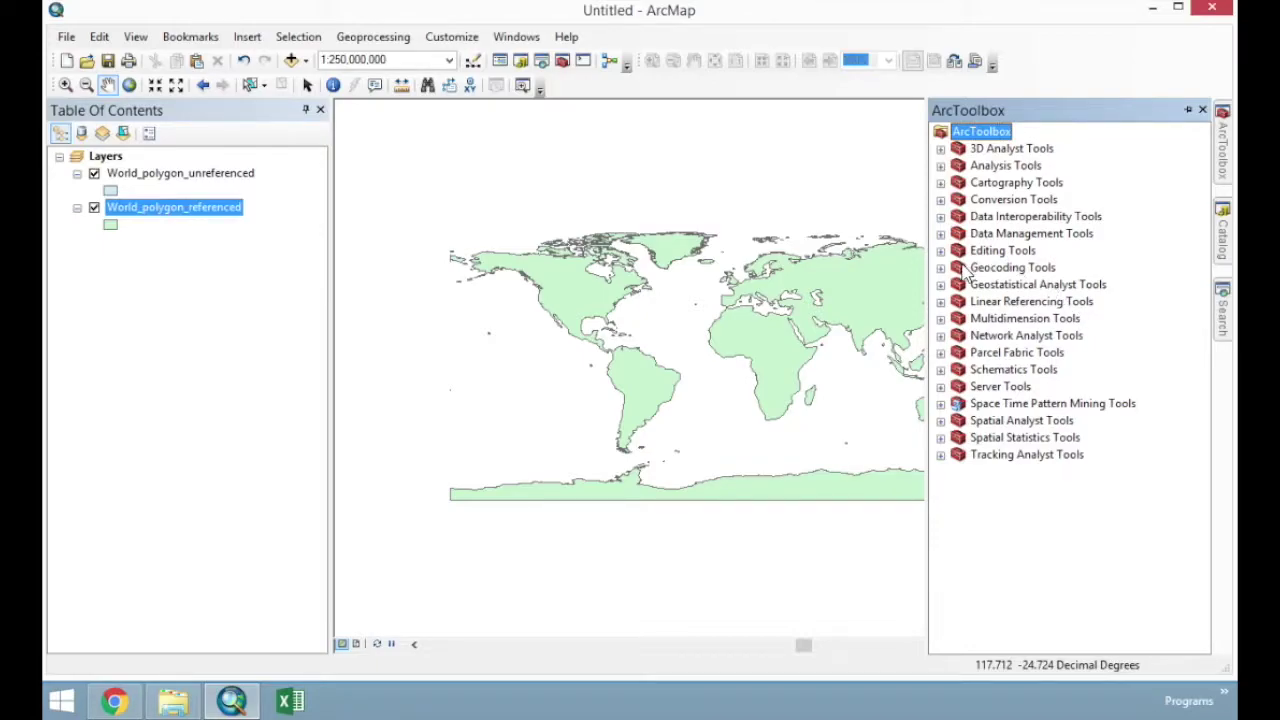
- Search ArcToolbox for 'Define projection' and open the Data Management Define Projection tool
left_click(941, 234)
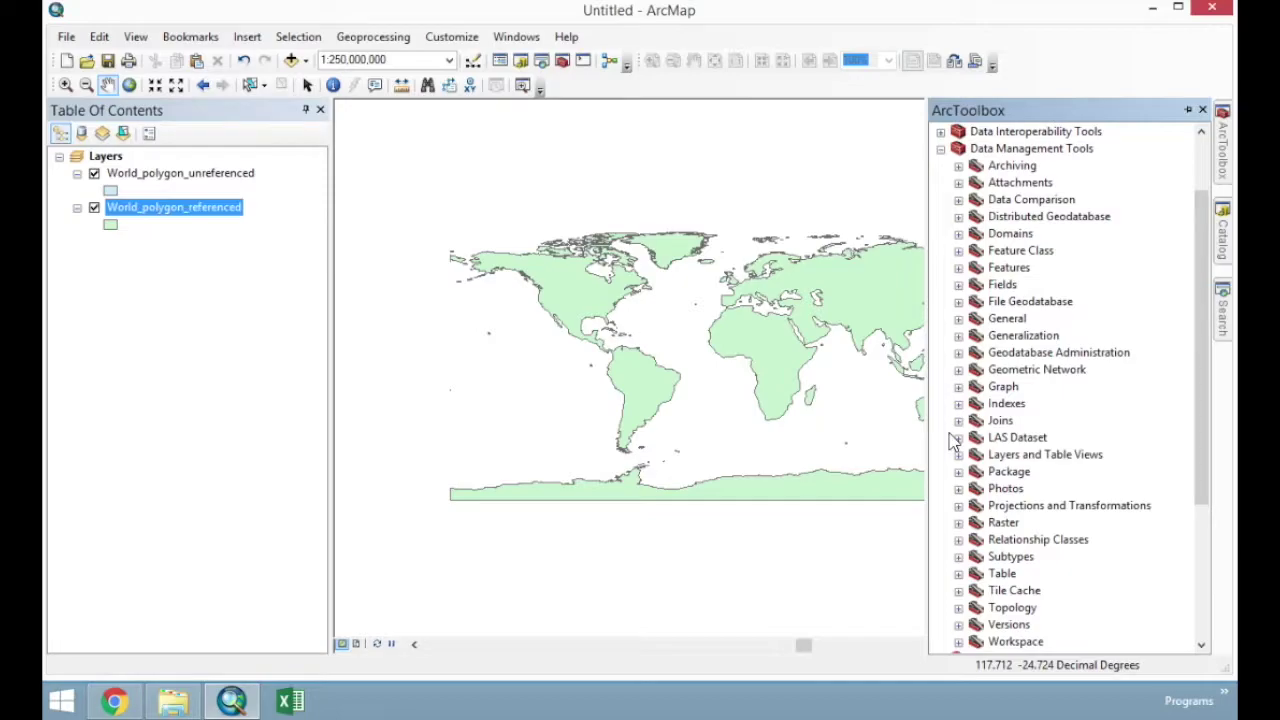
left_click(958, 505)
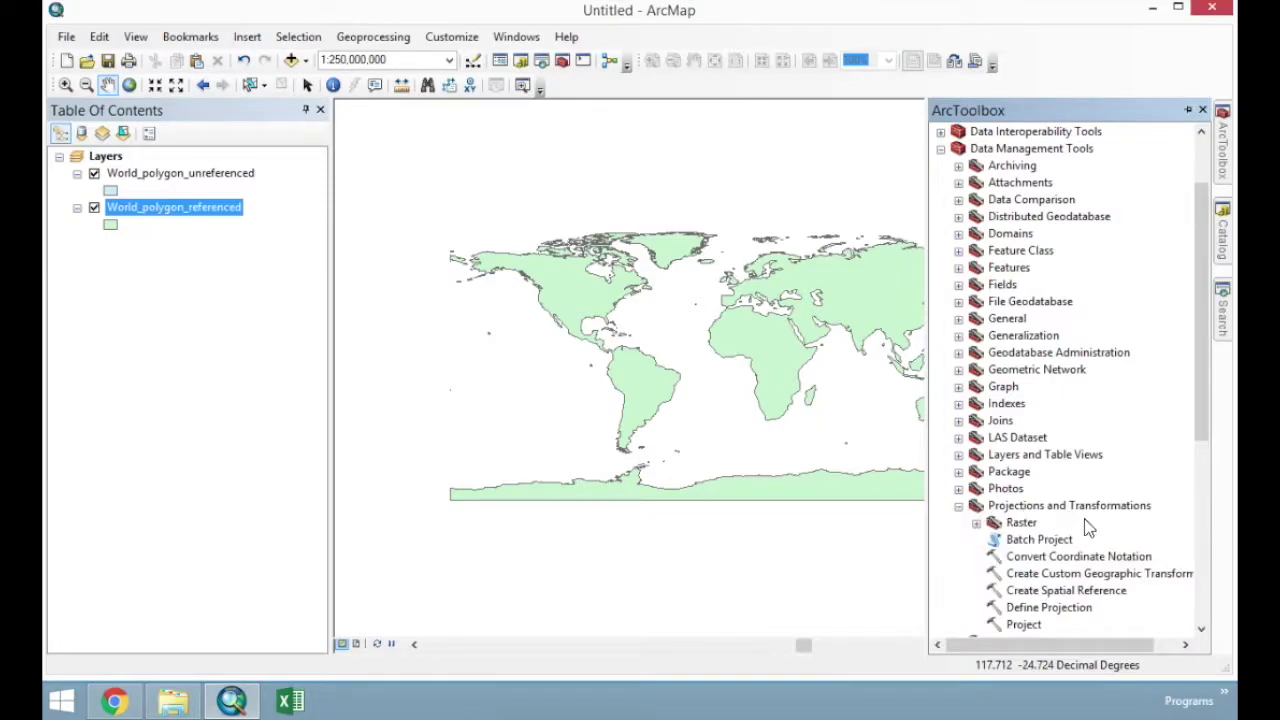
left_click(1077, 613)
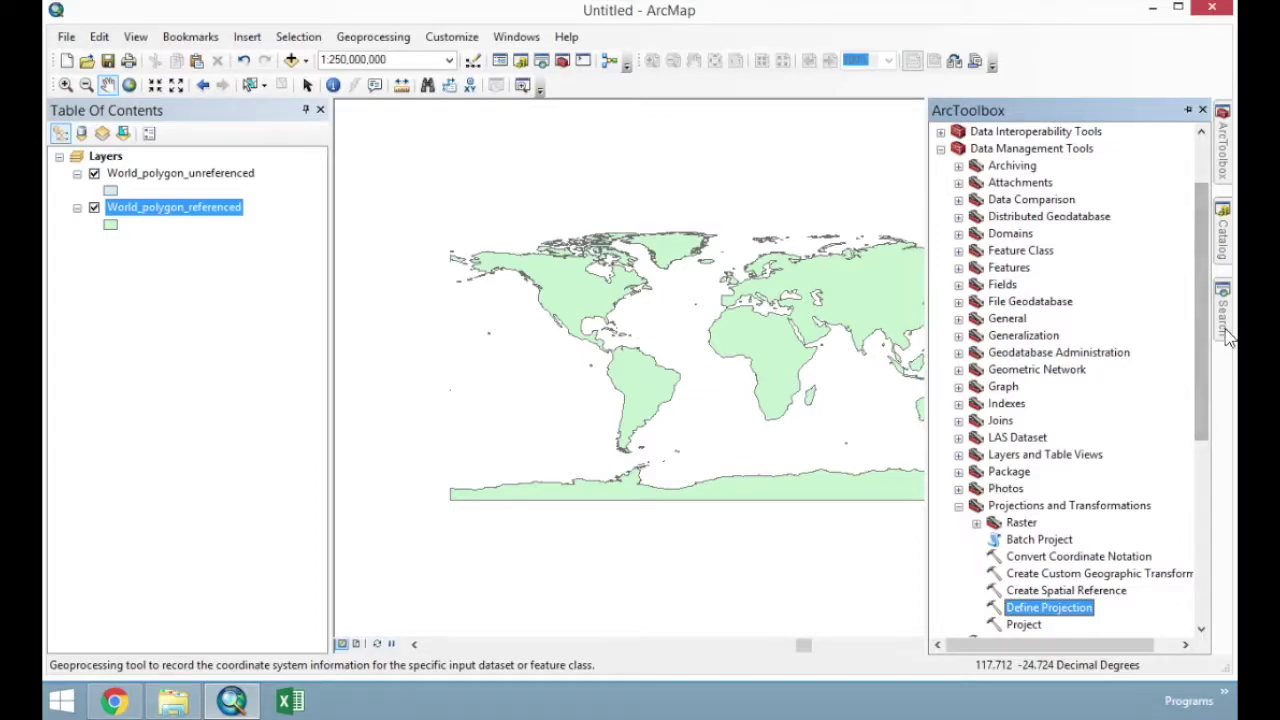
mouse_move(1226, 330)
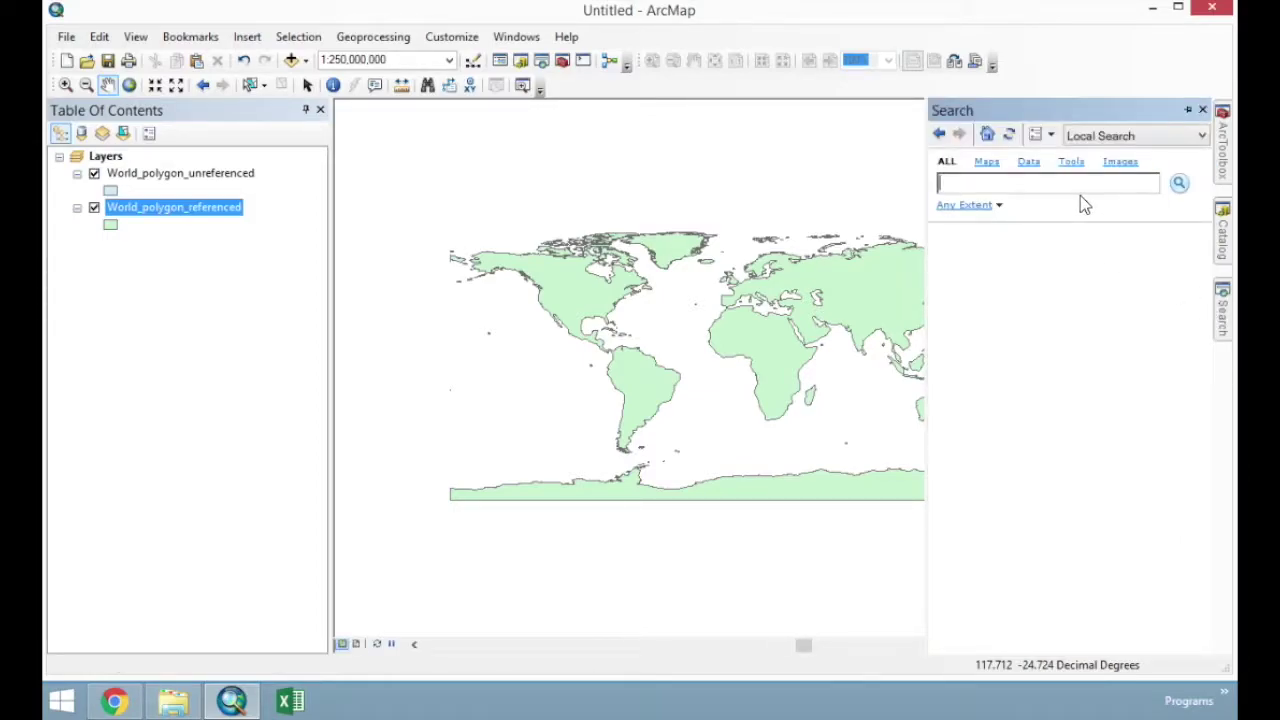
type("Define projection")
key("Return")
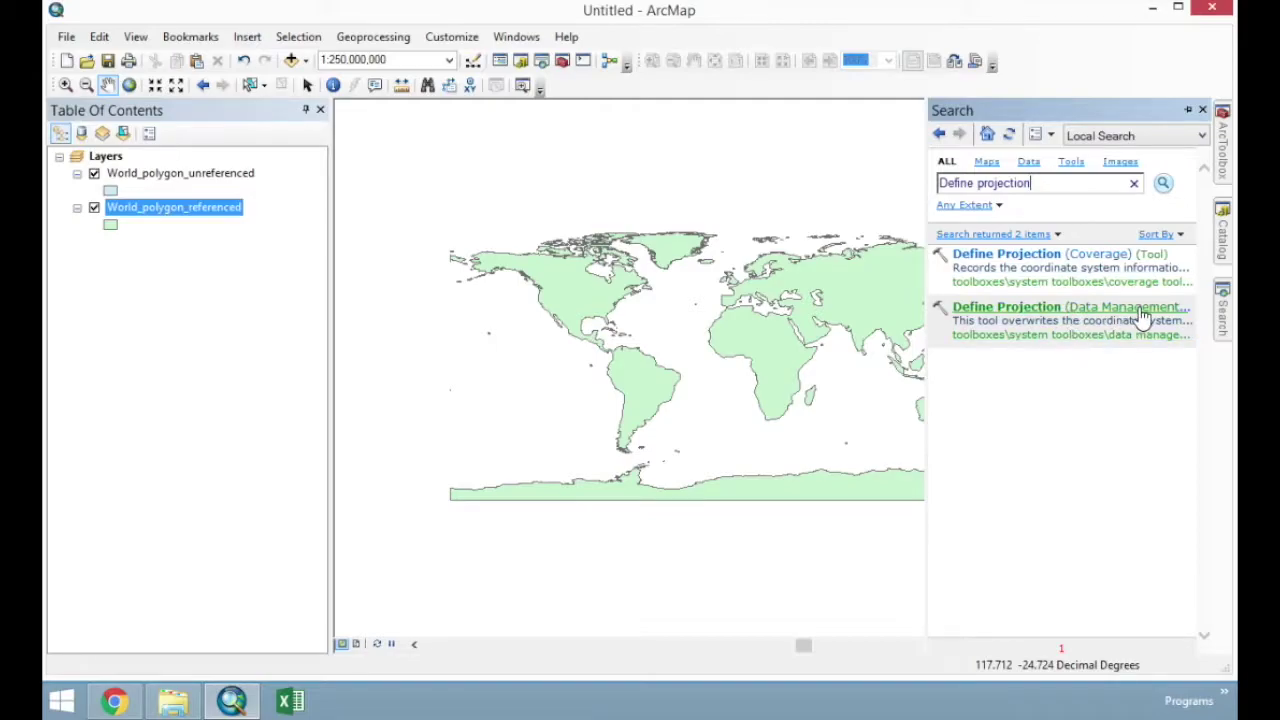
left_click(1080, 313)
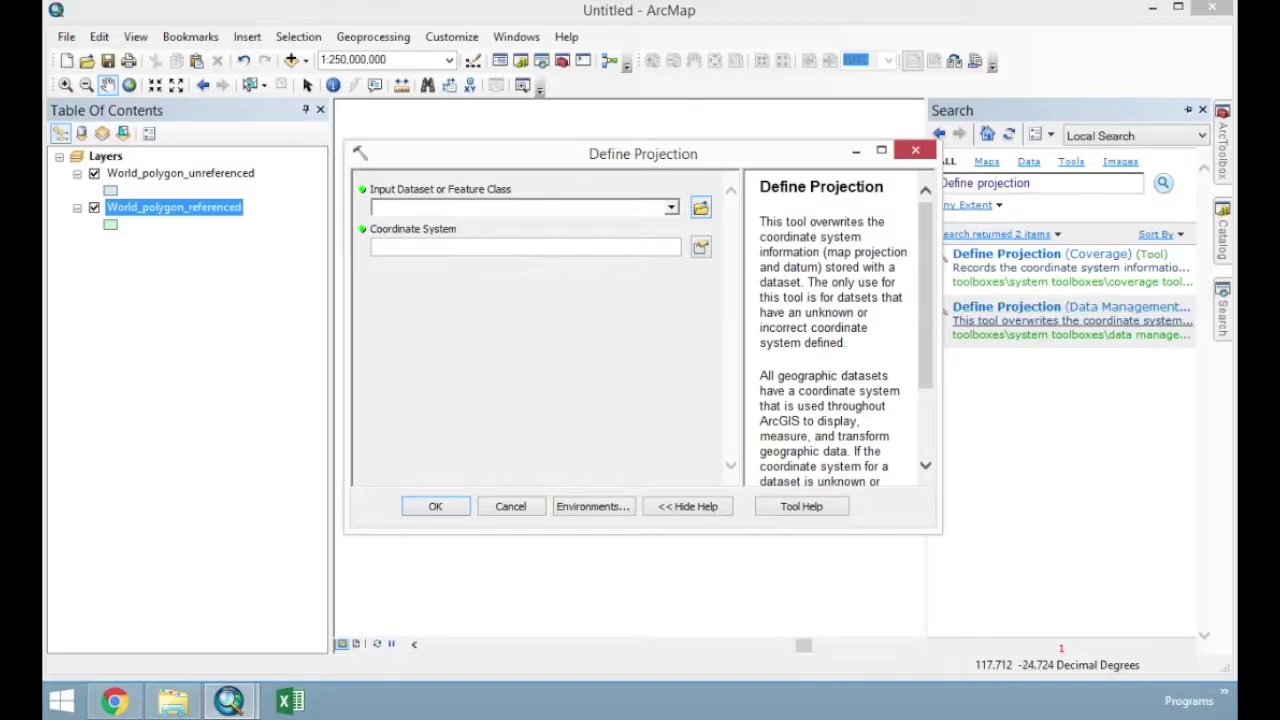
- Run Define Projection on World_polygon_unreferenced with Projected > World > Mercator (world)
left_click(671, 207)
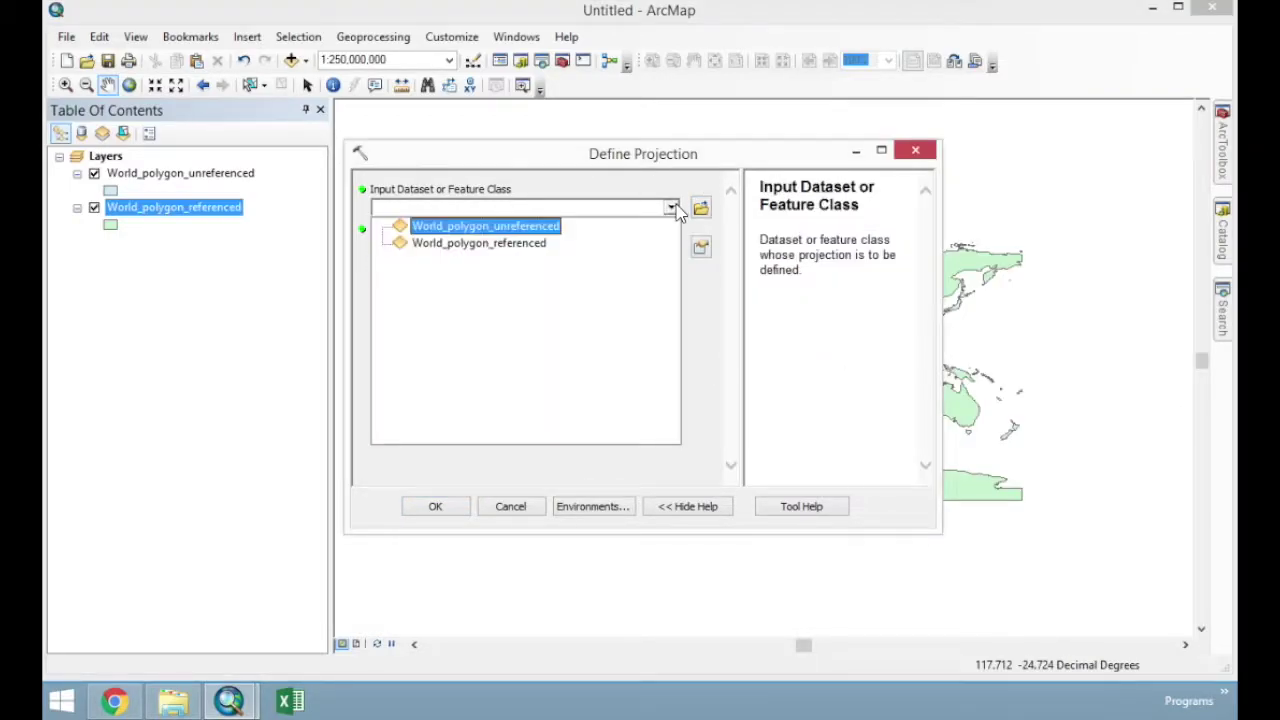
left_click(511, 226)
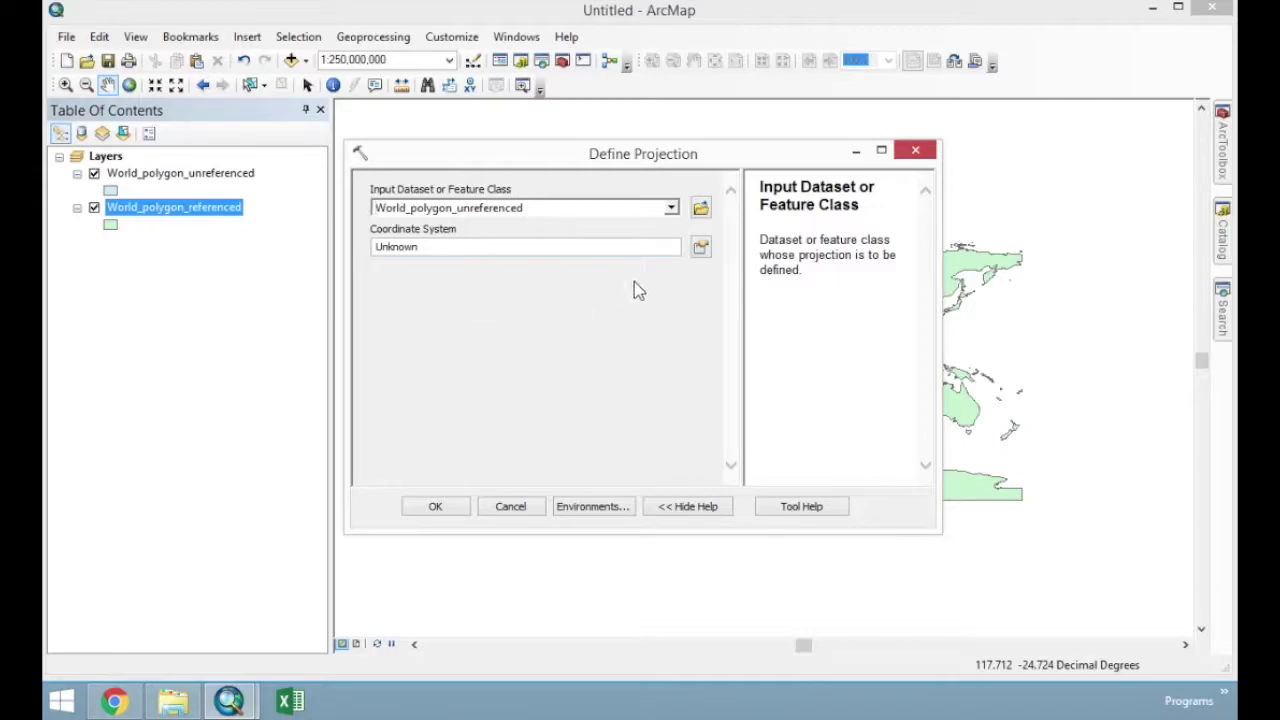
left_click(702, 249)
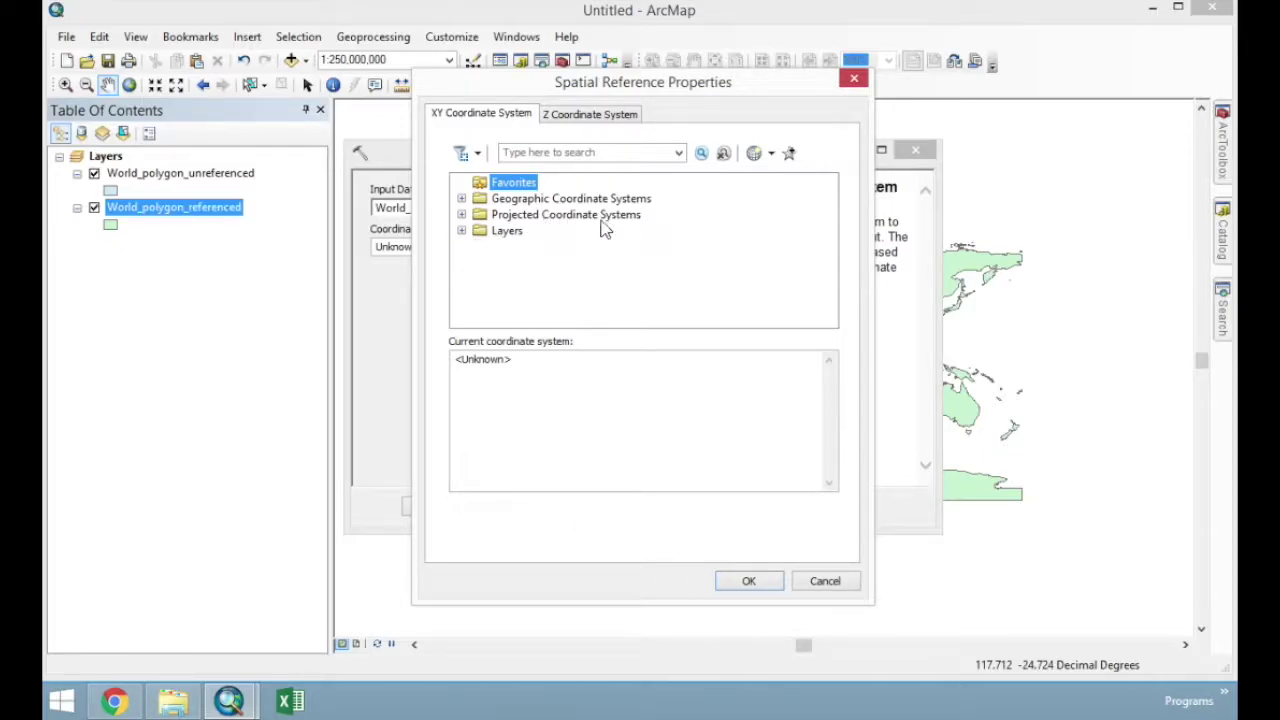
left_click(462, 214)
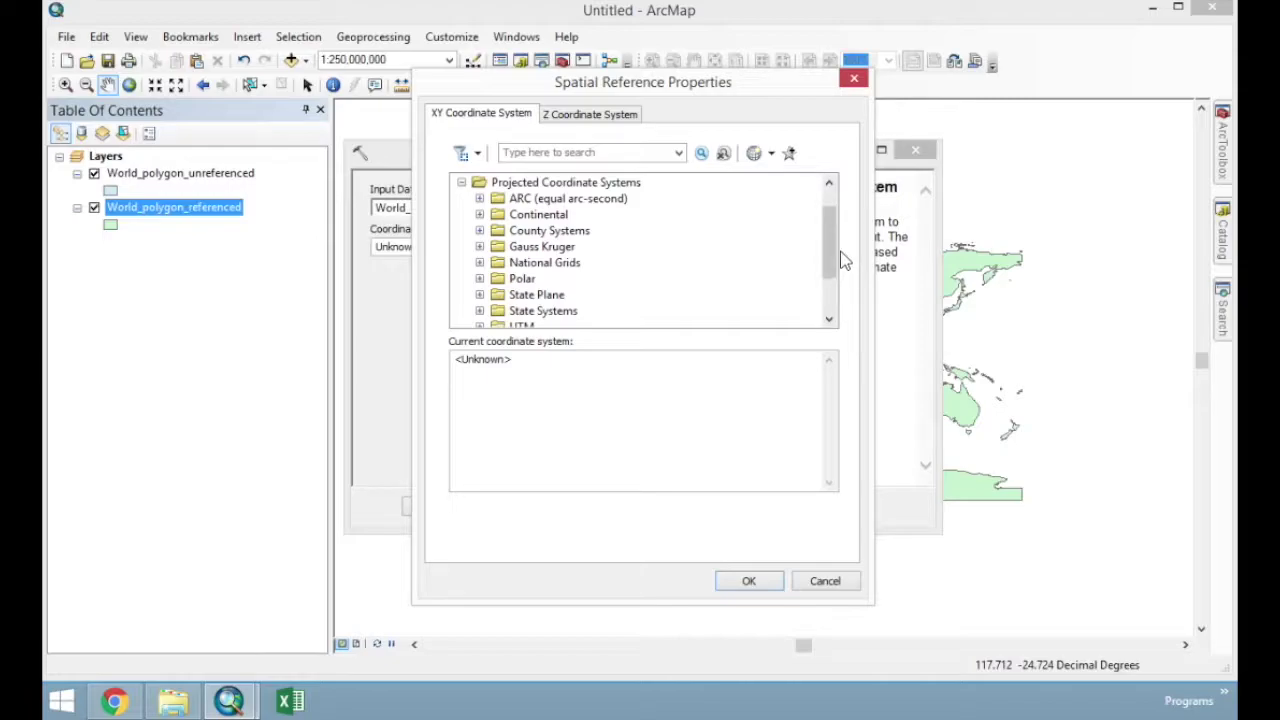
left_click_drag(829, 248, 829, 266)
left_click(479, 279)
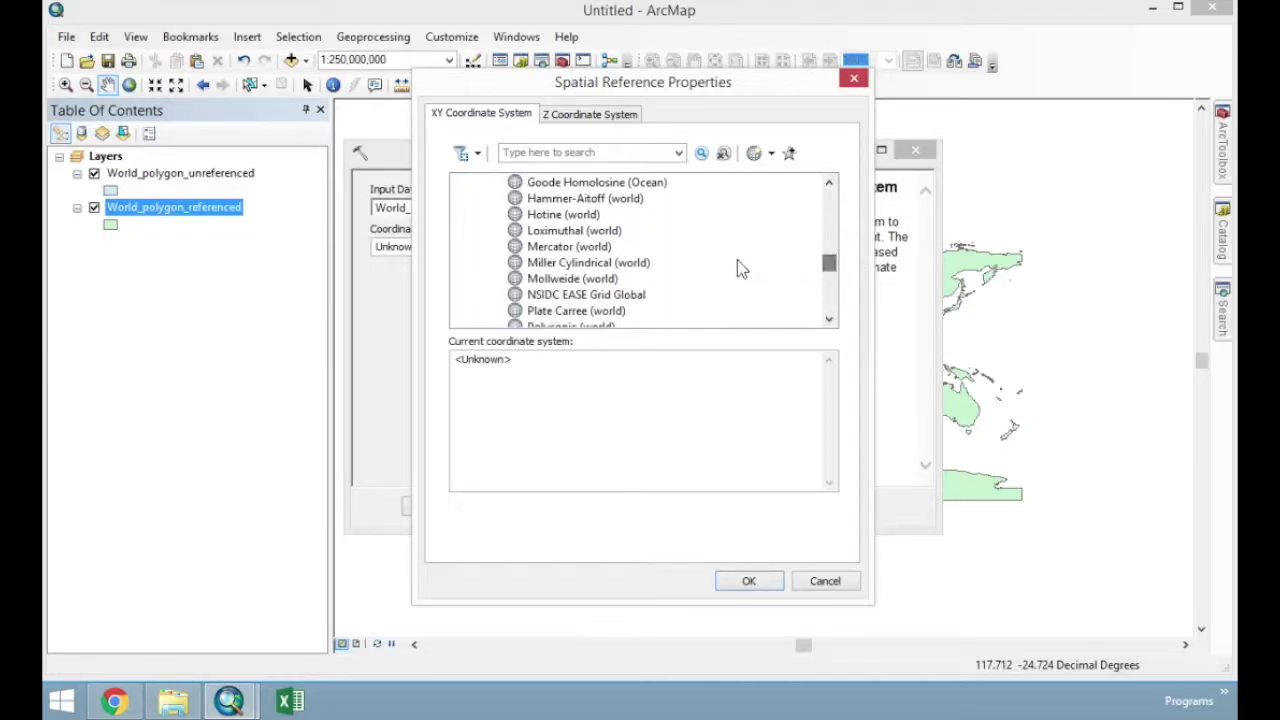
left_click(583, 255)
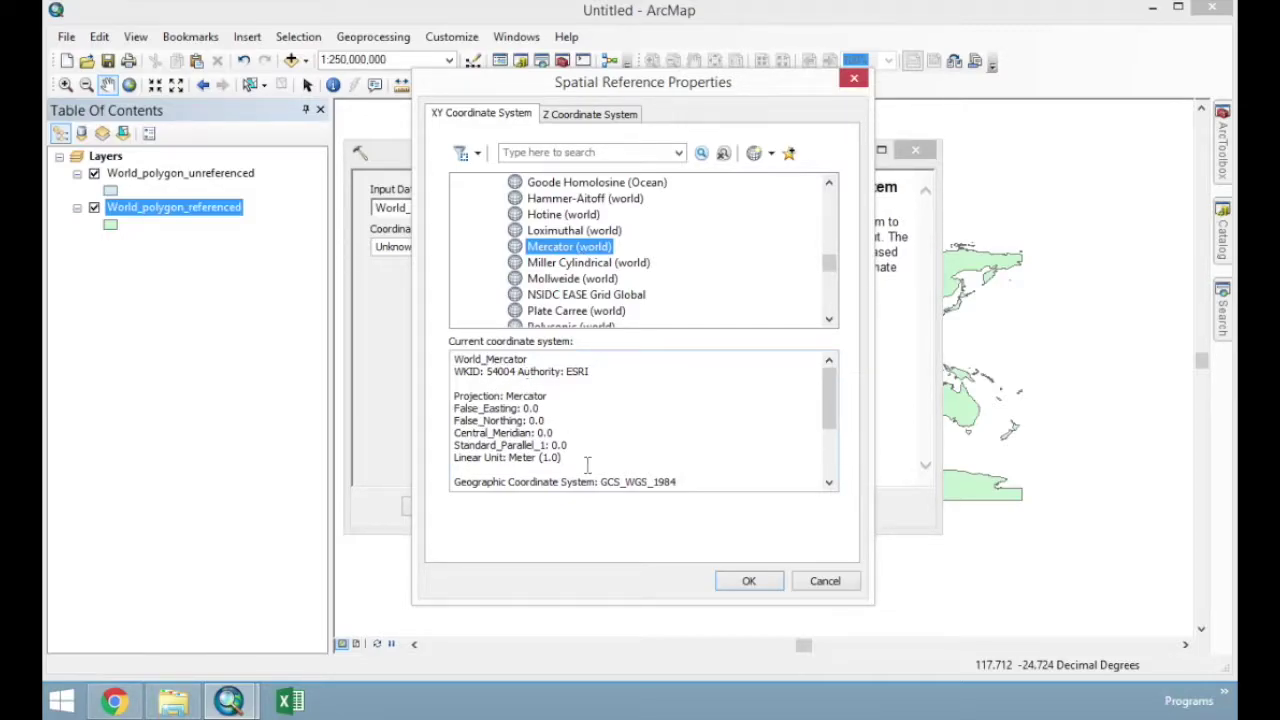
left_click(749, 581)
left_click(455, 508)
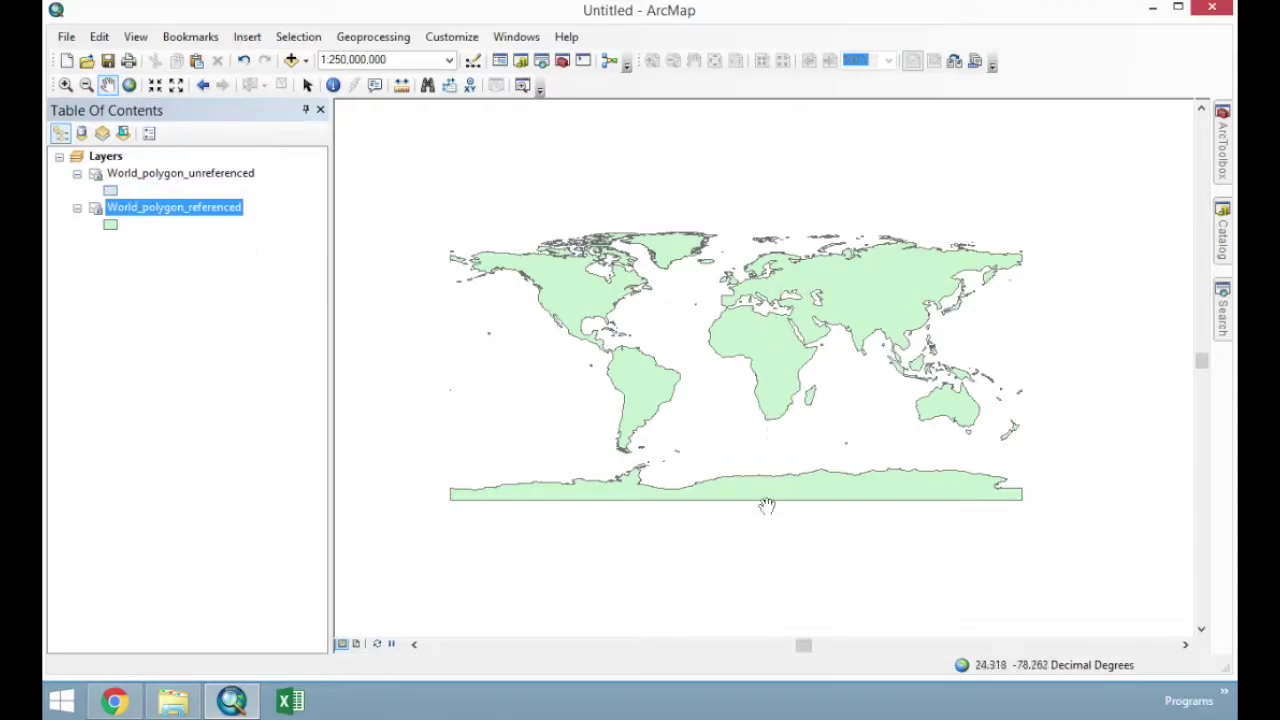
- Toggle World_polygon_unreferenced off and on to check its alignment, then switch to File Explorer
left_click(95, 174)
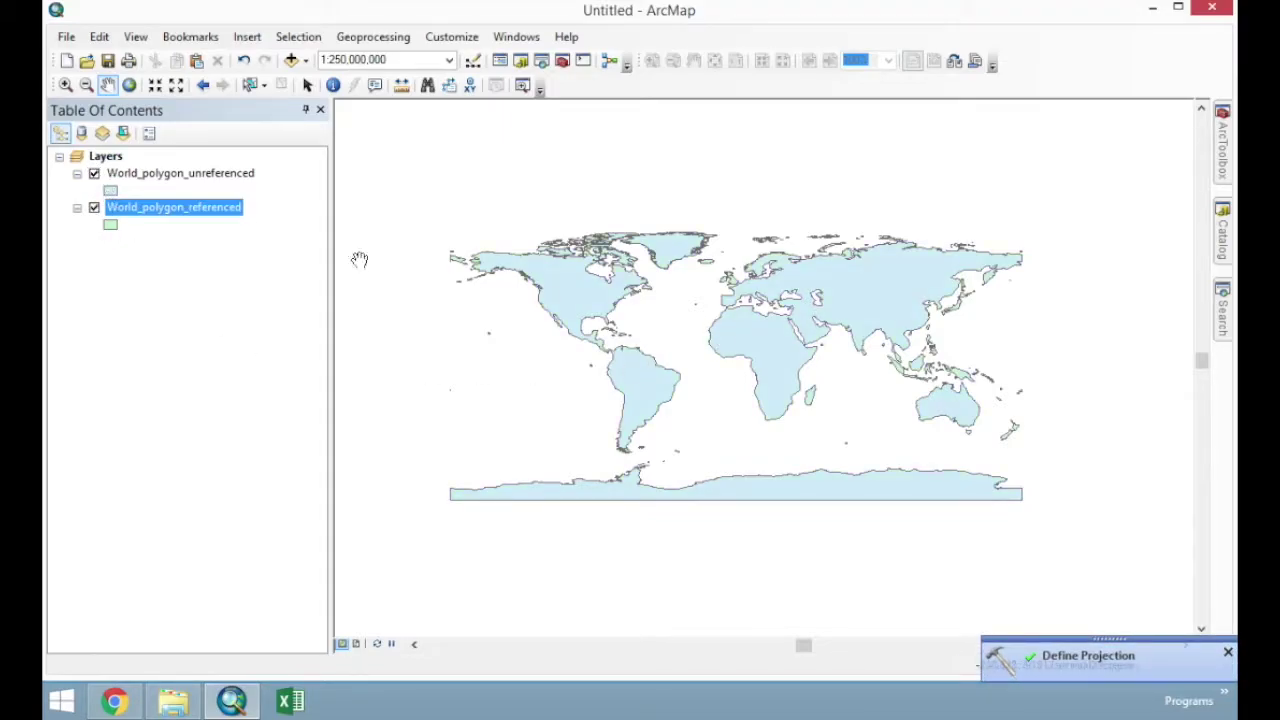
left_click(95, 174)
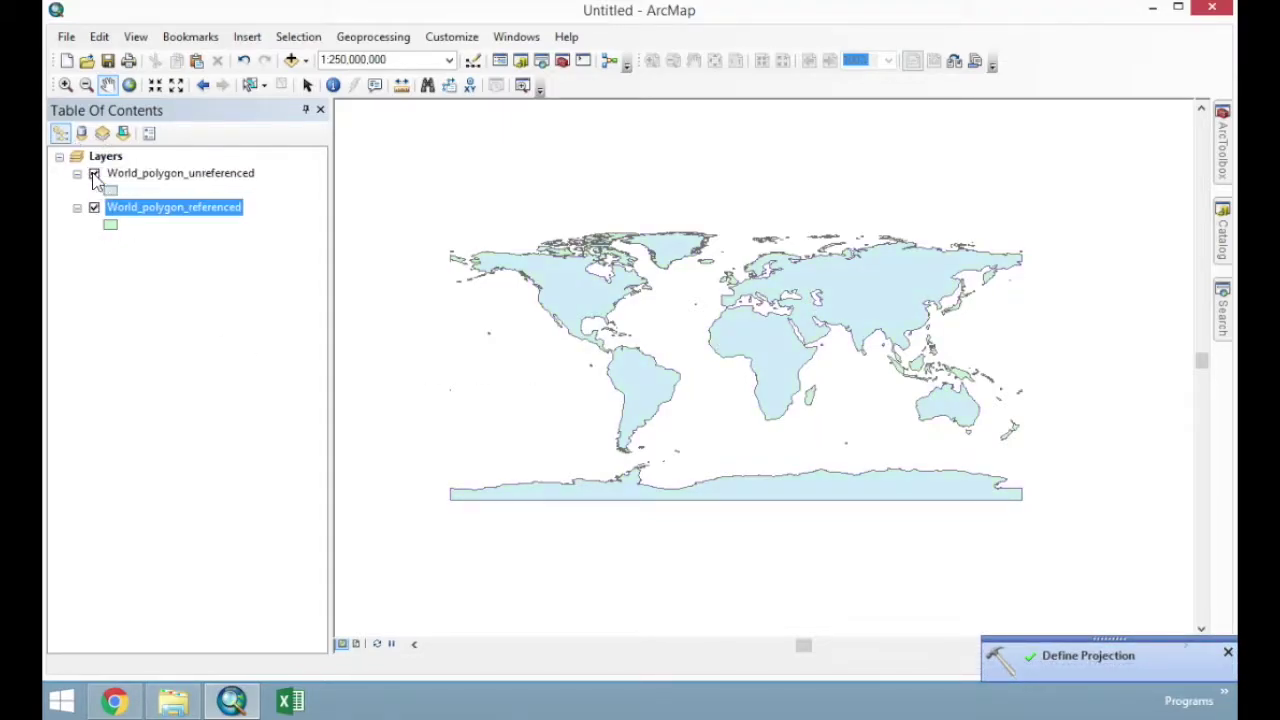
left_click(95, 175)
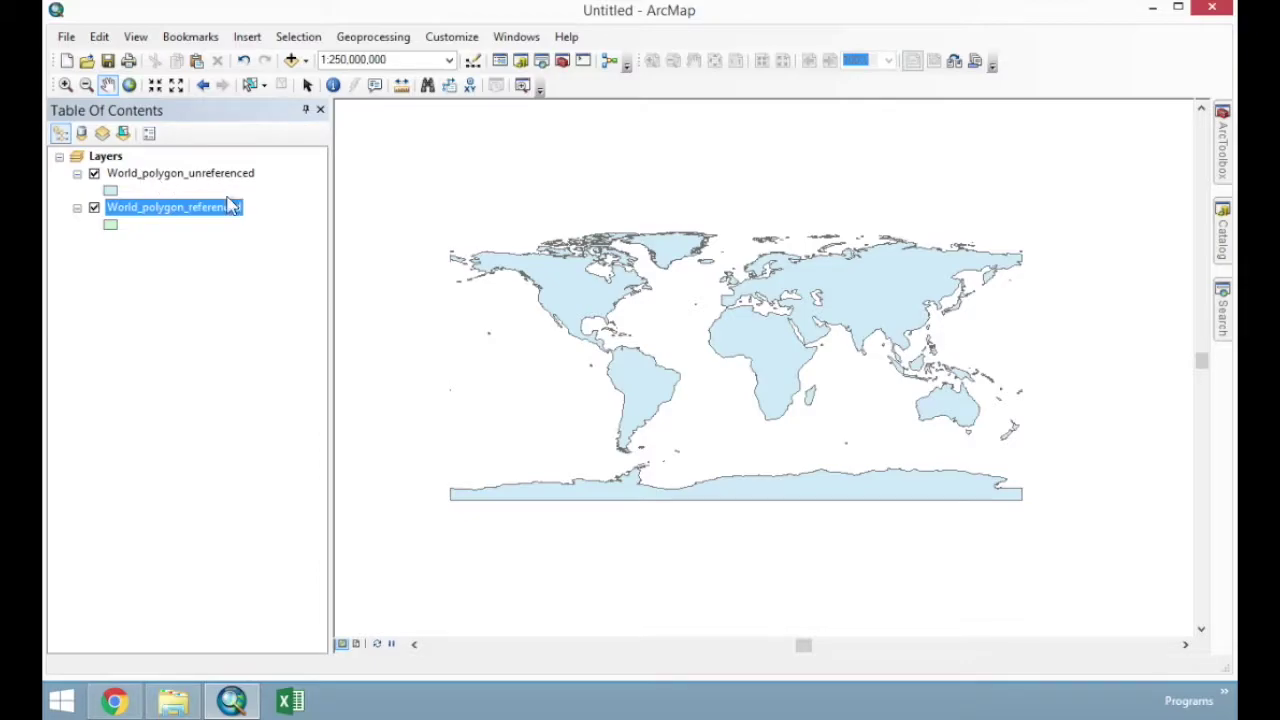
left_click(173, 700)
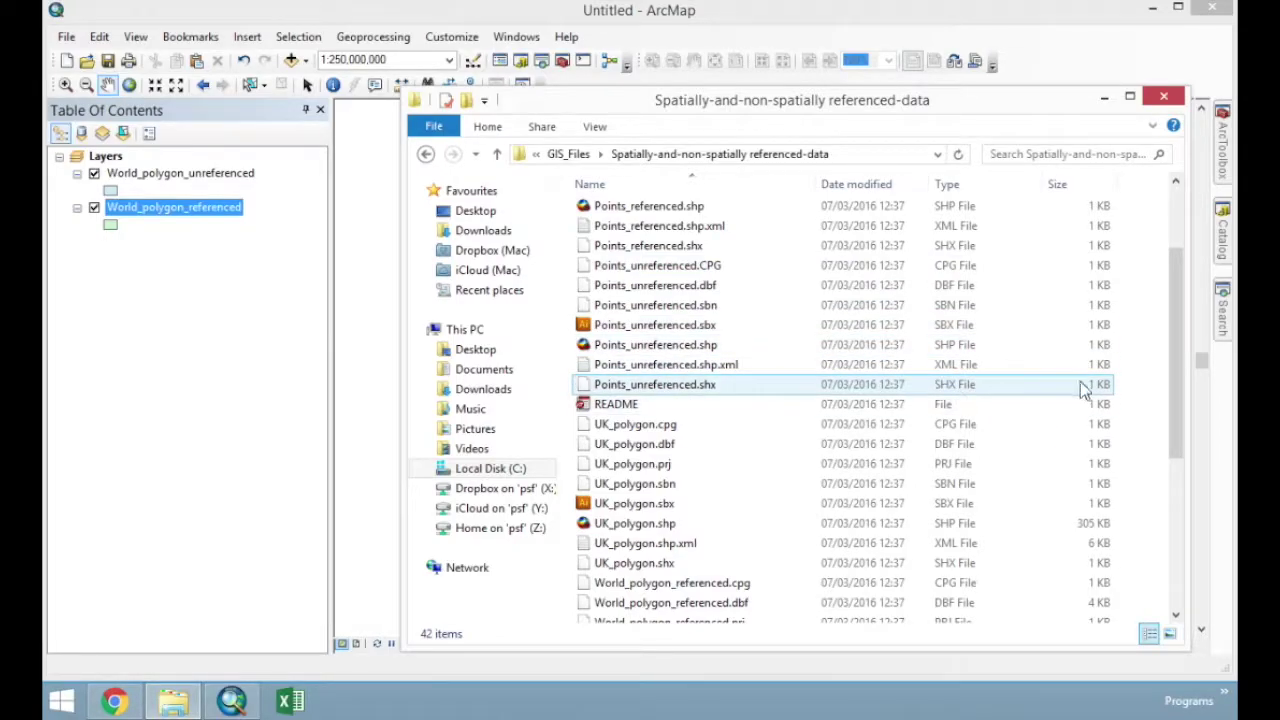
- Check that World_polygon_unreferenced.prj now exists in the data folder, then return to ArcMap
left_click_drag(1174, 345, 1176, 525)
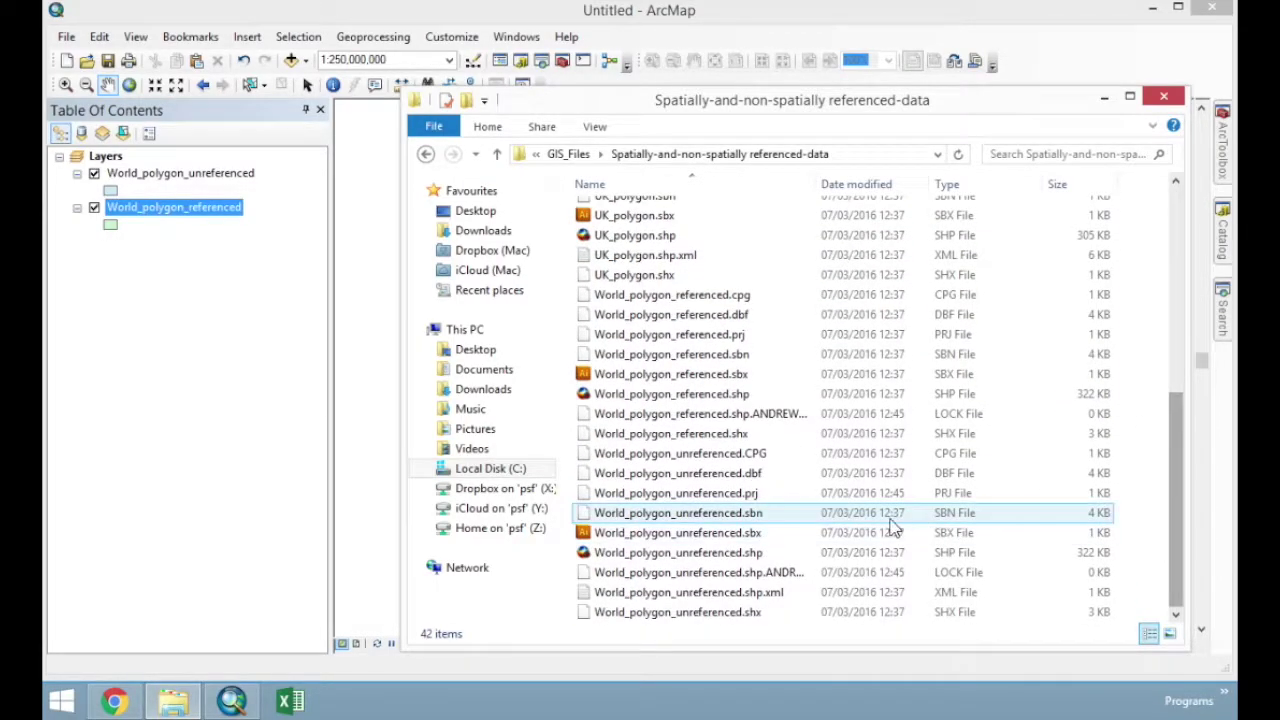
left_click(712, 493)
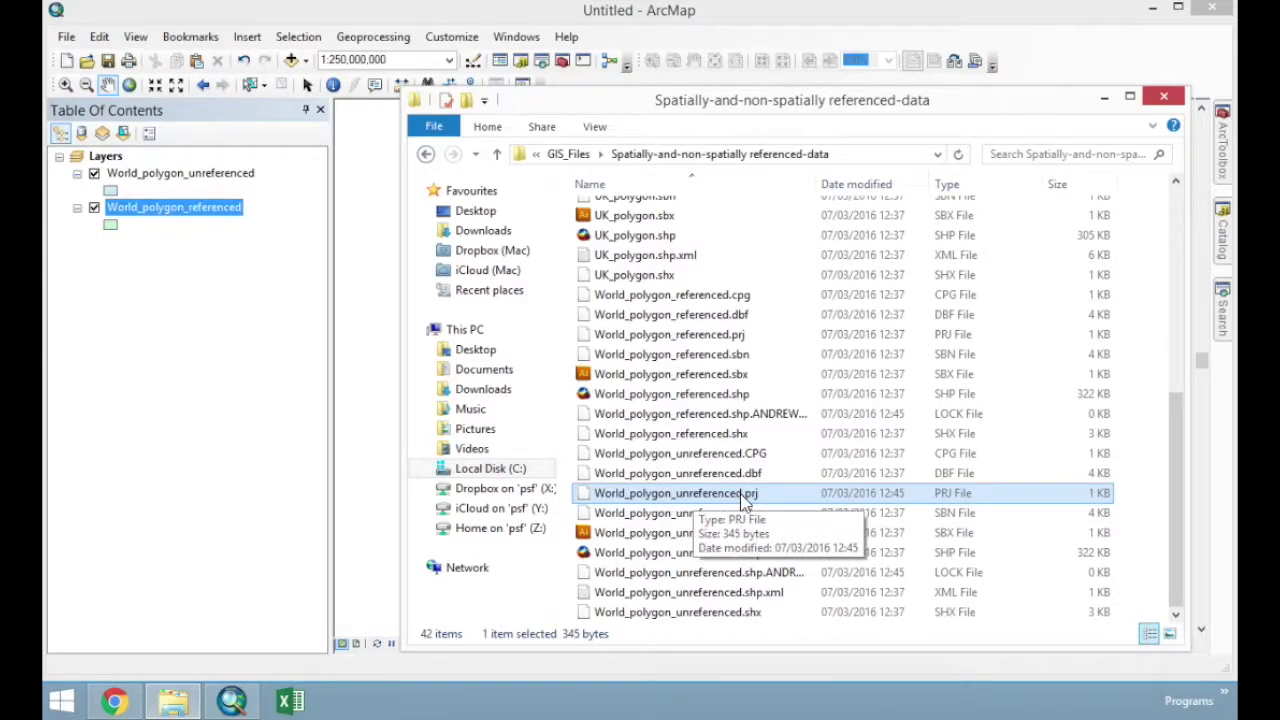
left_click(405, 19)
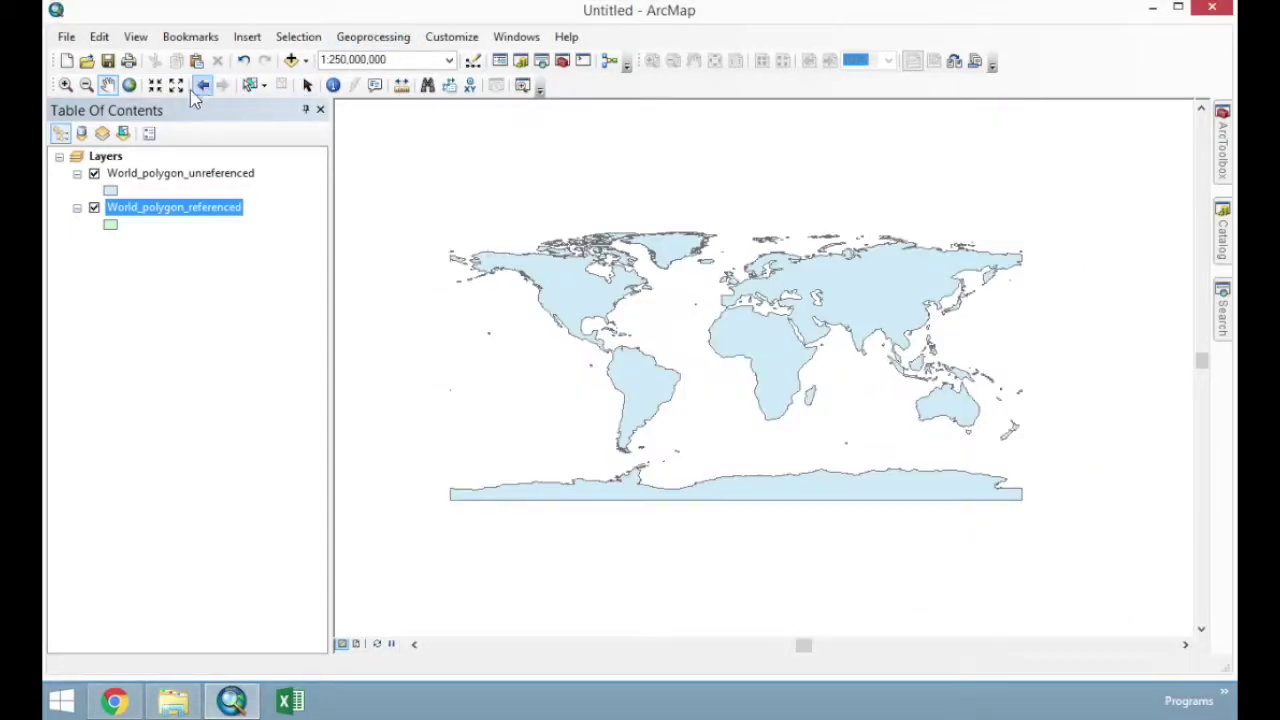
- Zoom in with a rectangle around the world map so the continents fill the view
left_click(68, 86)
left_click_drag(405, 165, 1088, 574)
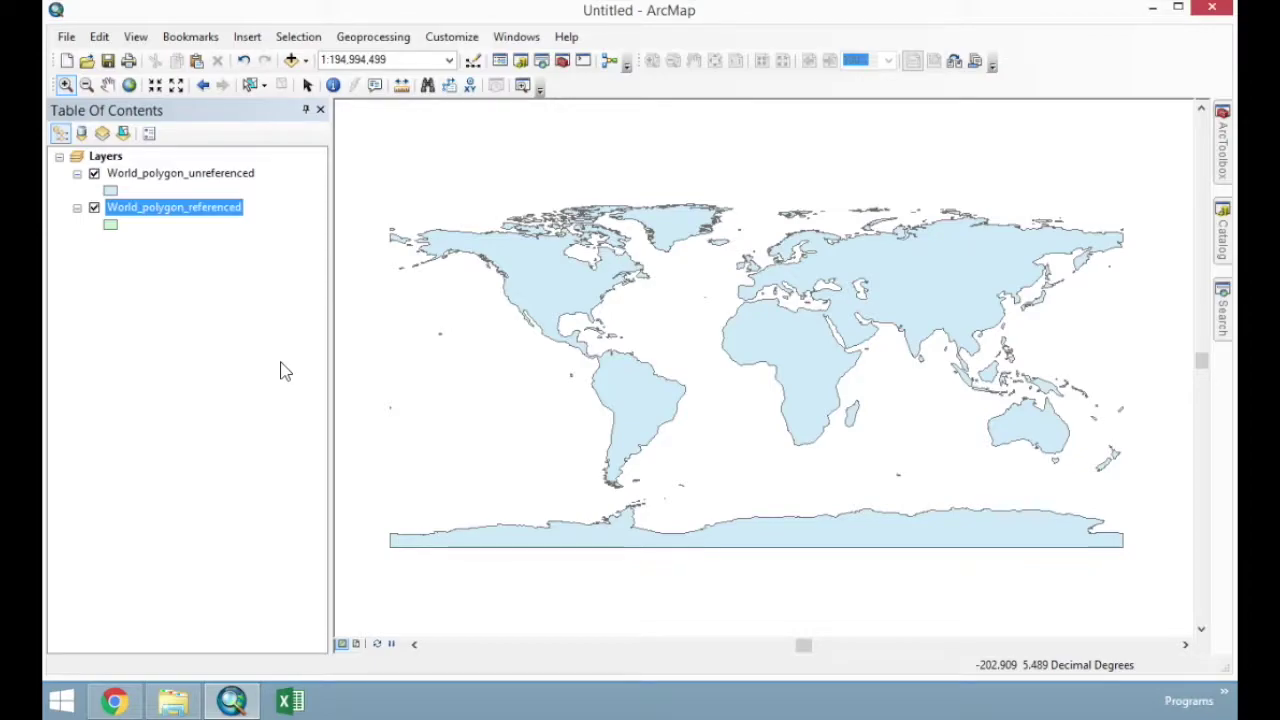
right_click(112, 157)
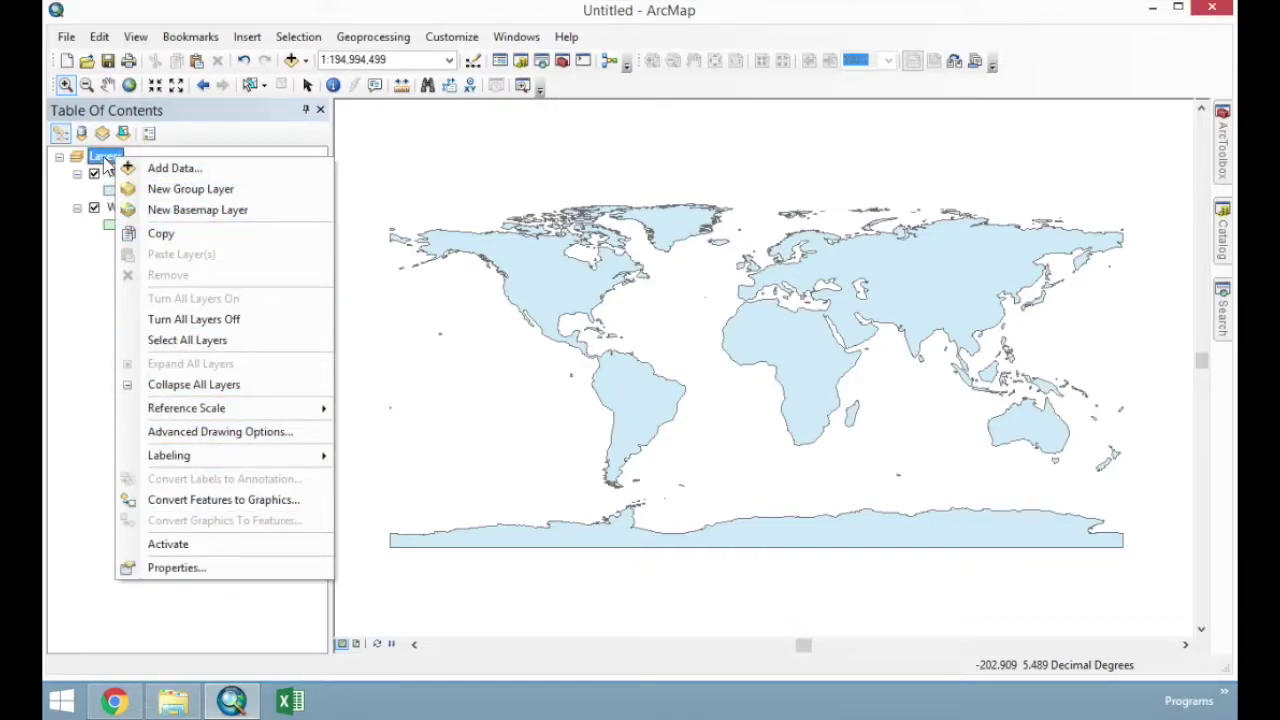
- Set the Layers data frame to Cube (world), WKID 54051, and zoom out to see it
left_click(218, 568)
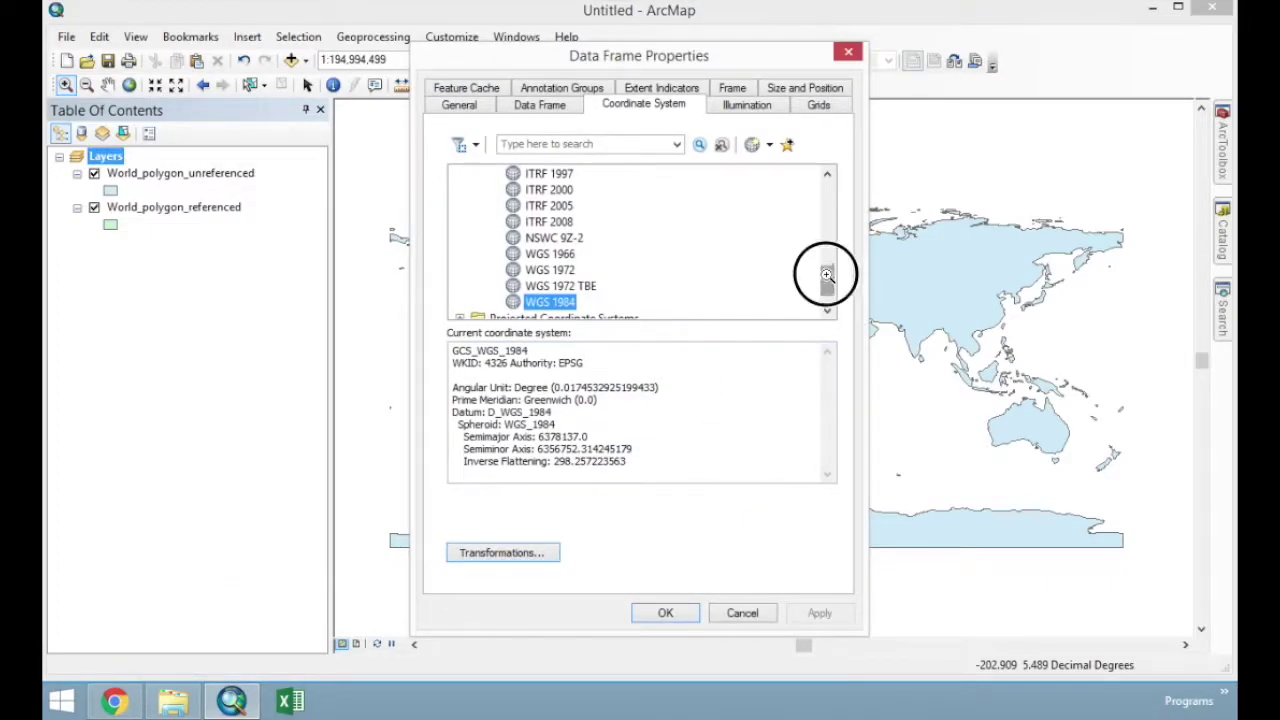
left_click_drag(823, 279, 826, 185)
left_click(584, 144)
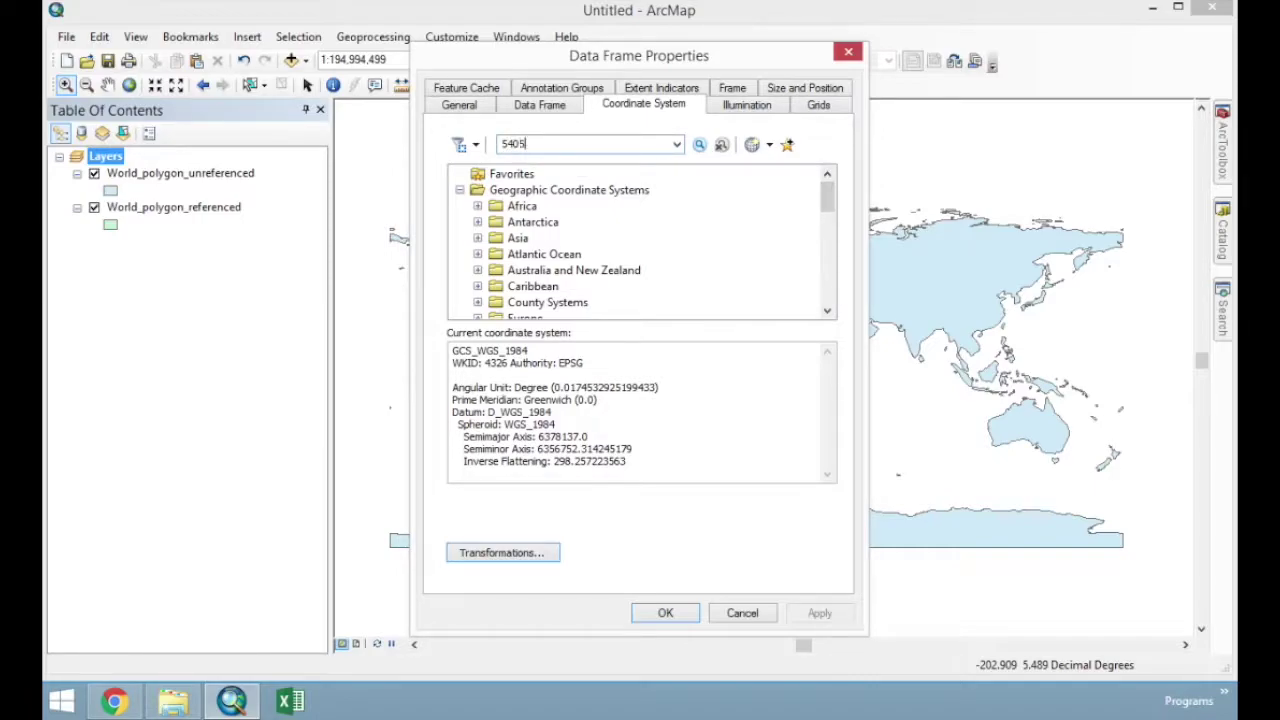
type("54051")
left_click(699, 144)
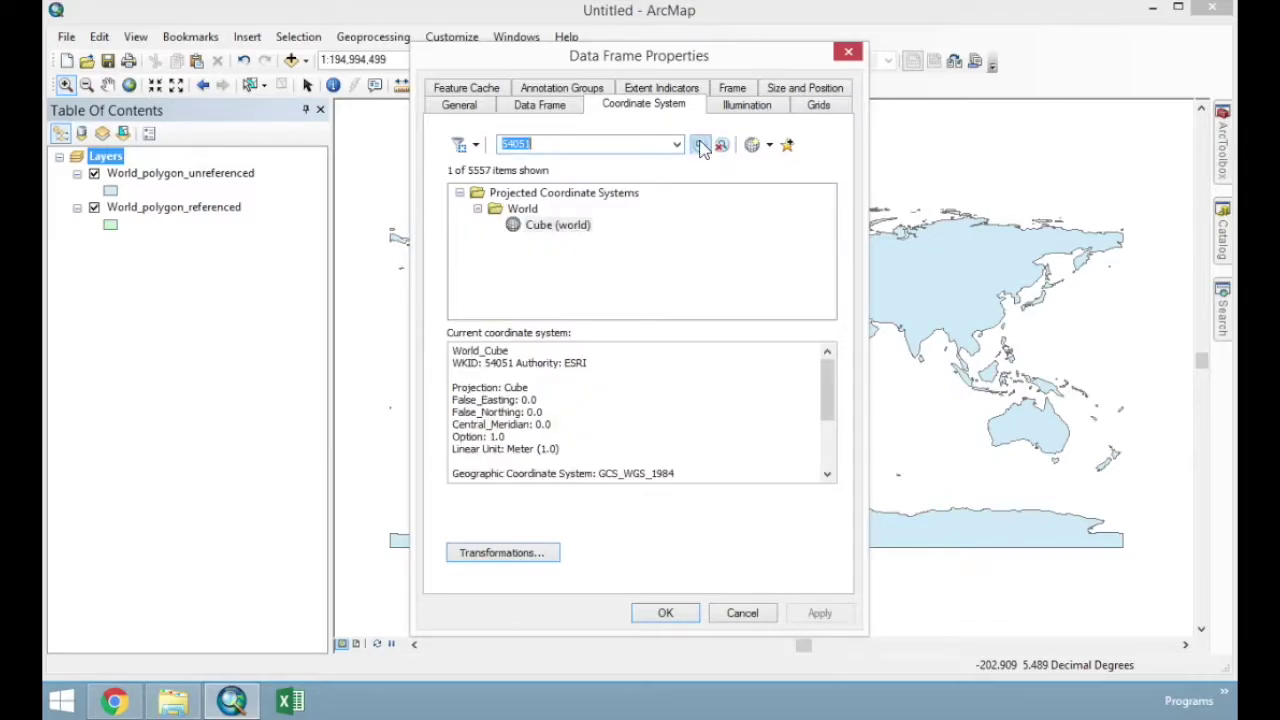
left_click(688, 616)
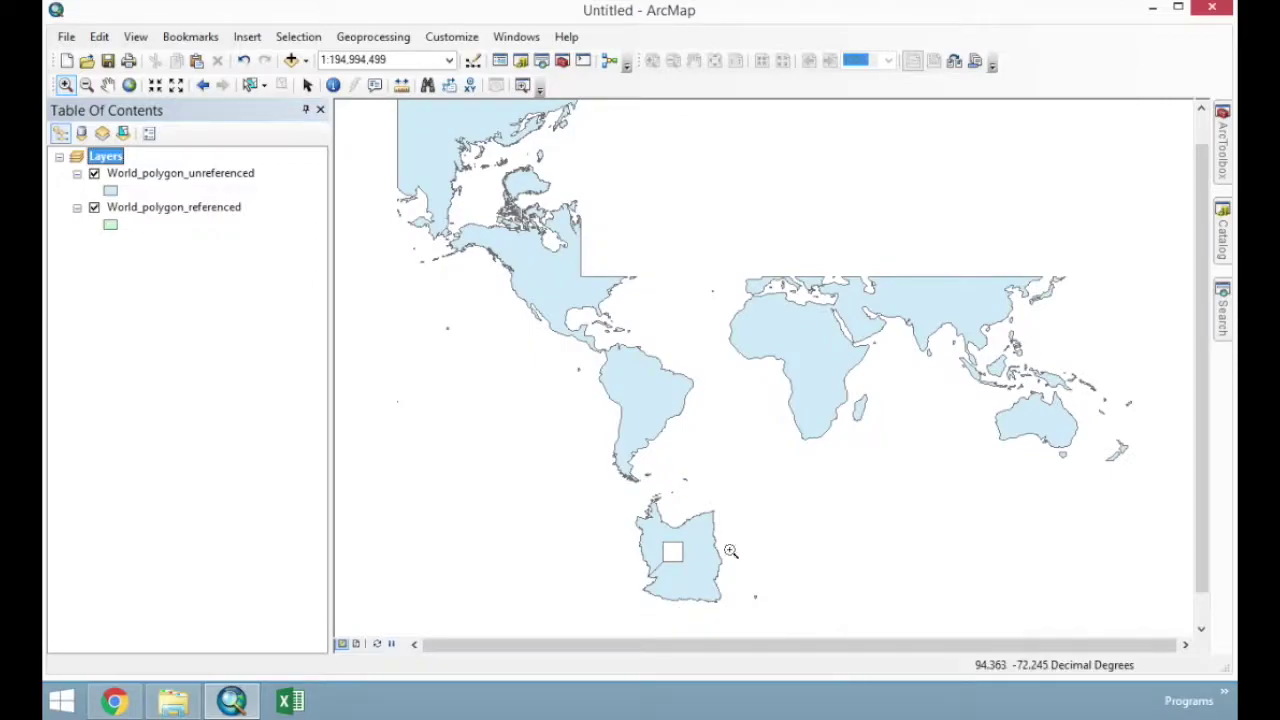
scroll(777, 448, "up", 4)
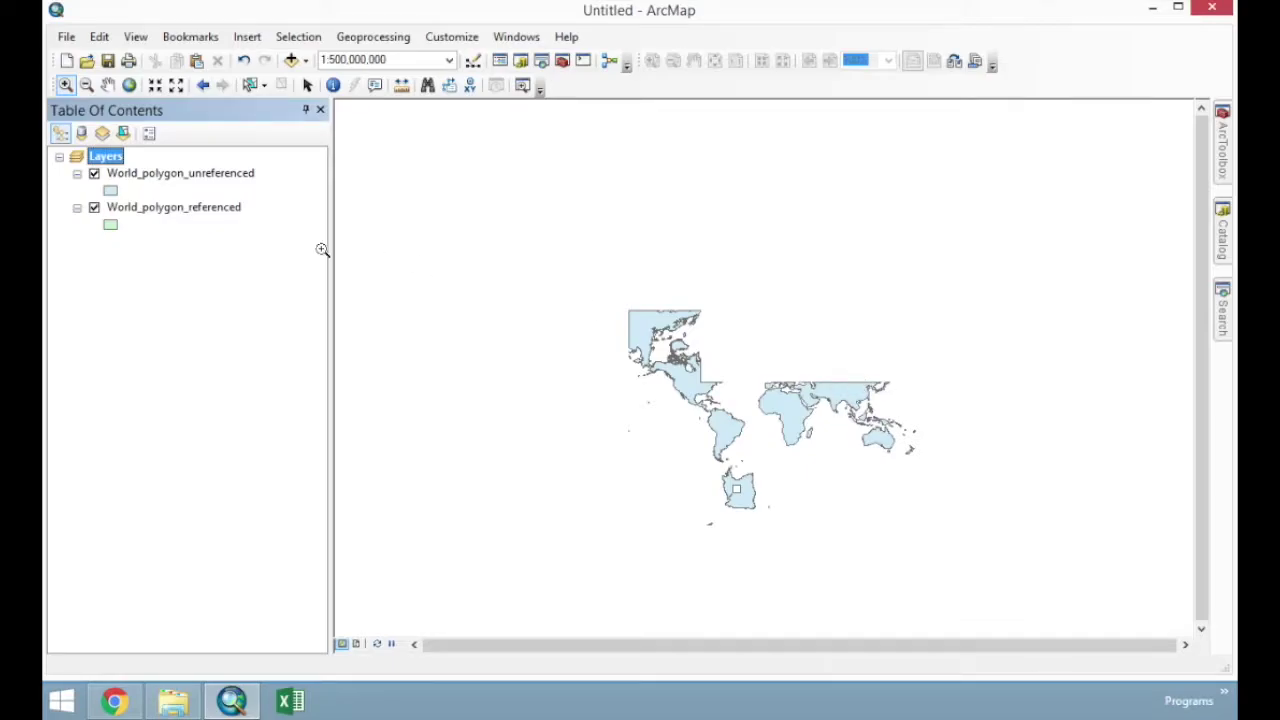
- Reproject the Layers data frame to Robinson (world), WKID 54030, and zoom in on the map
right_click(108, 157)
left_click(240, 568)
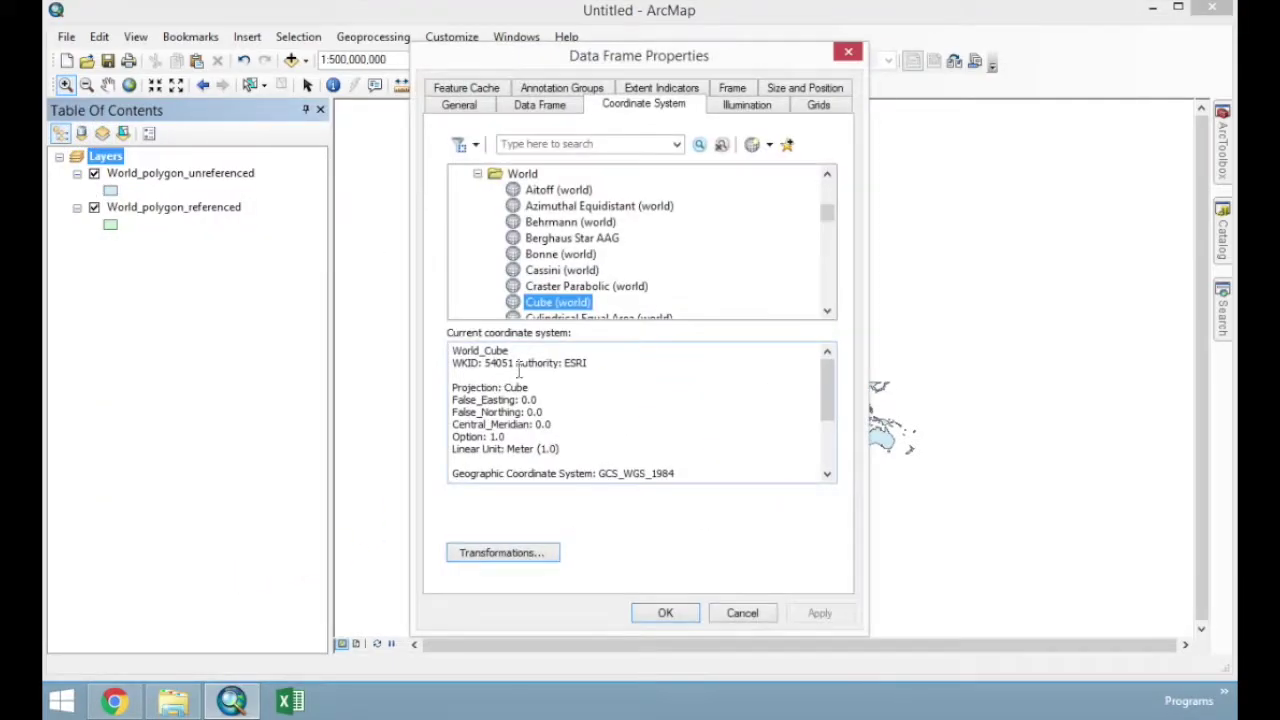
left_click(594, 143)
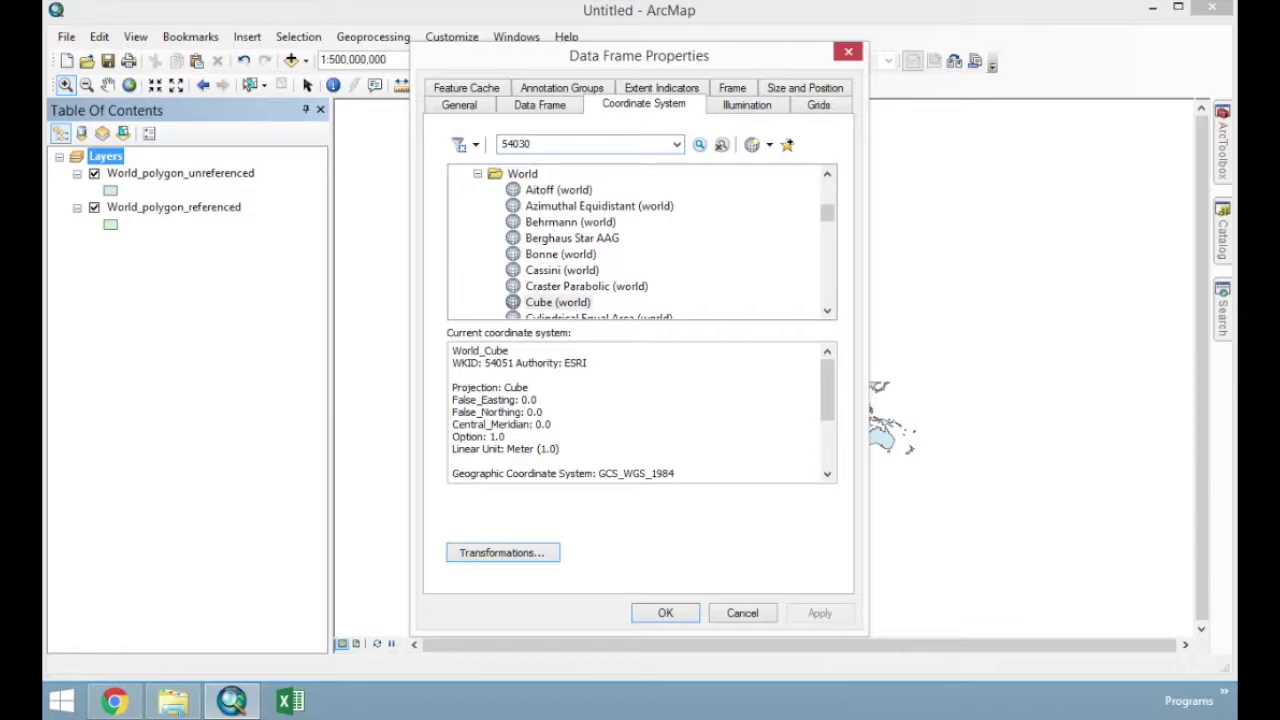
key("Return")
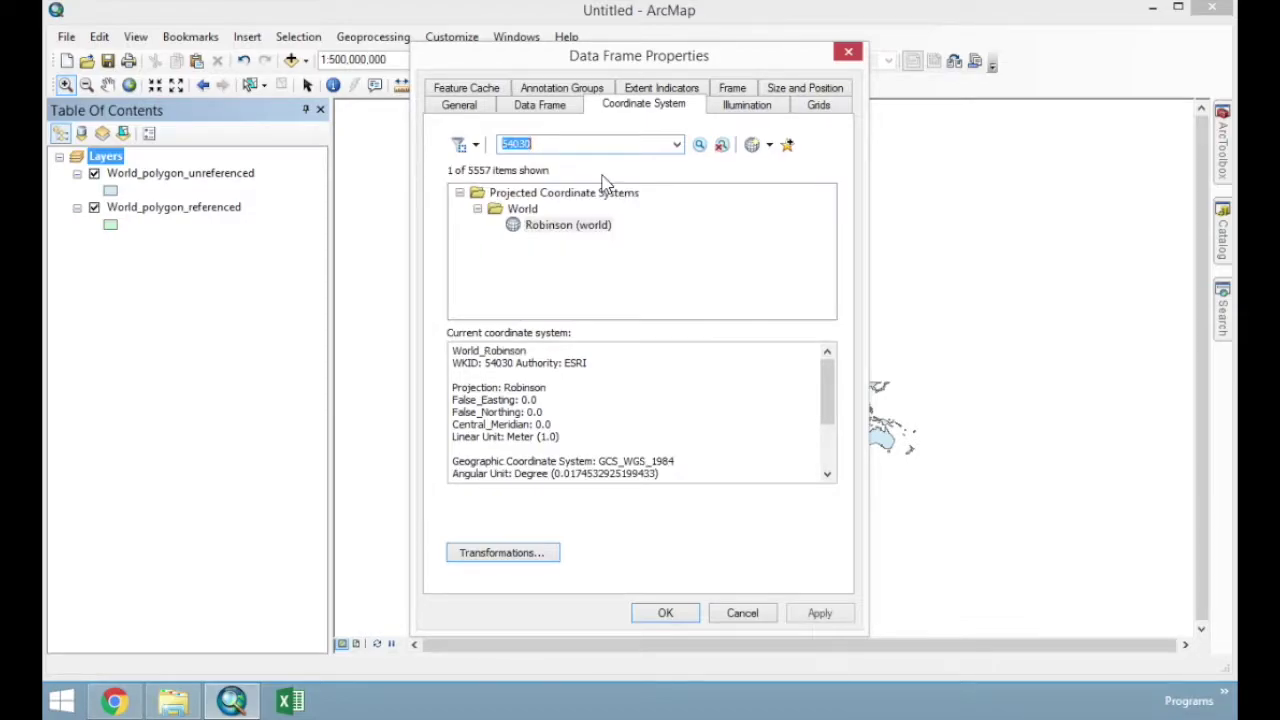
left_click(566, 222)
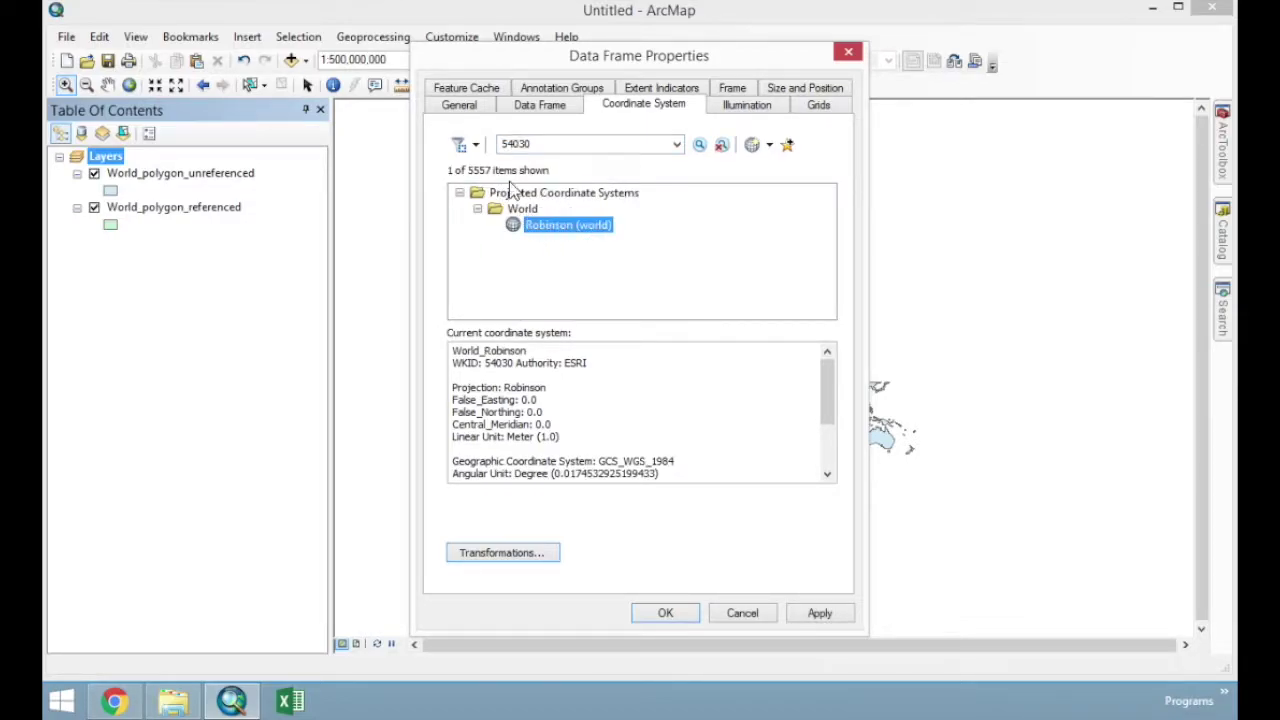
left_click(667, 614)
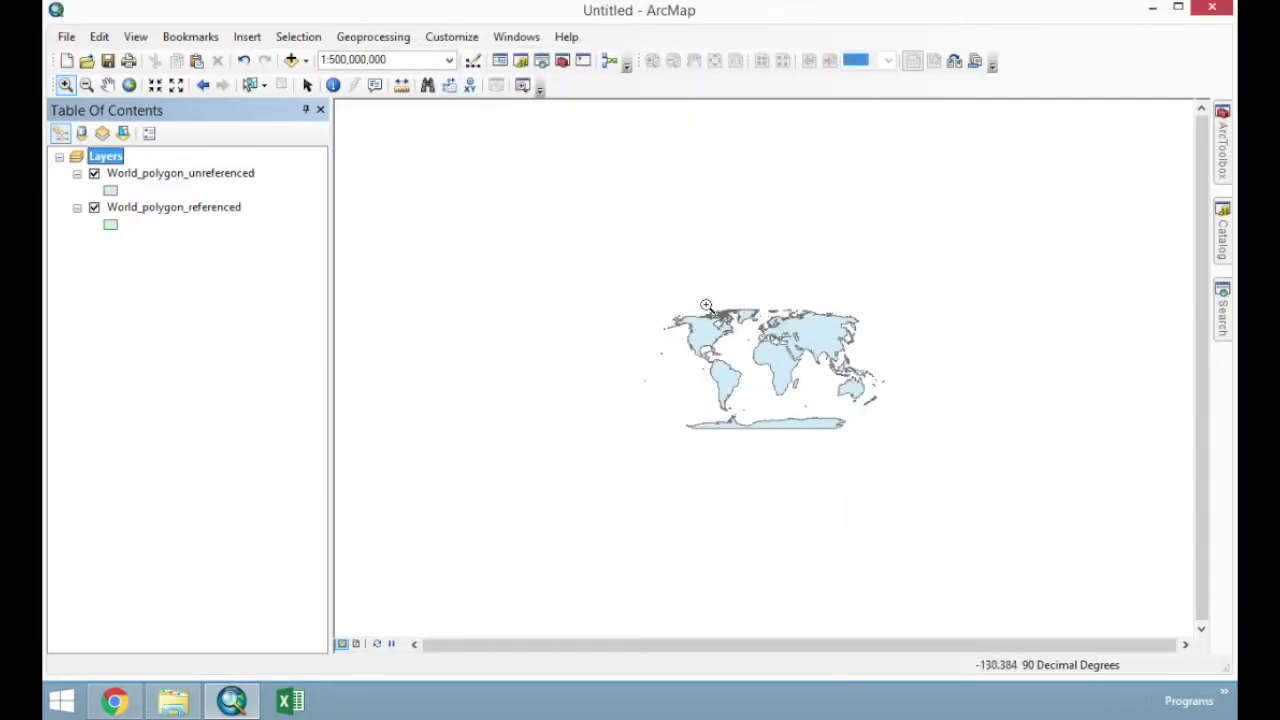
left_click_drag(623, 286, 925, 458)
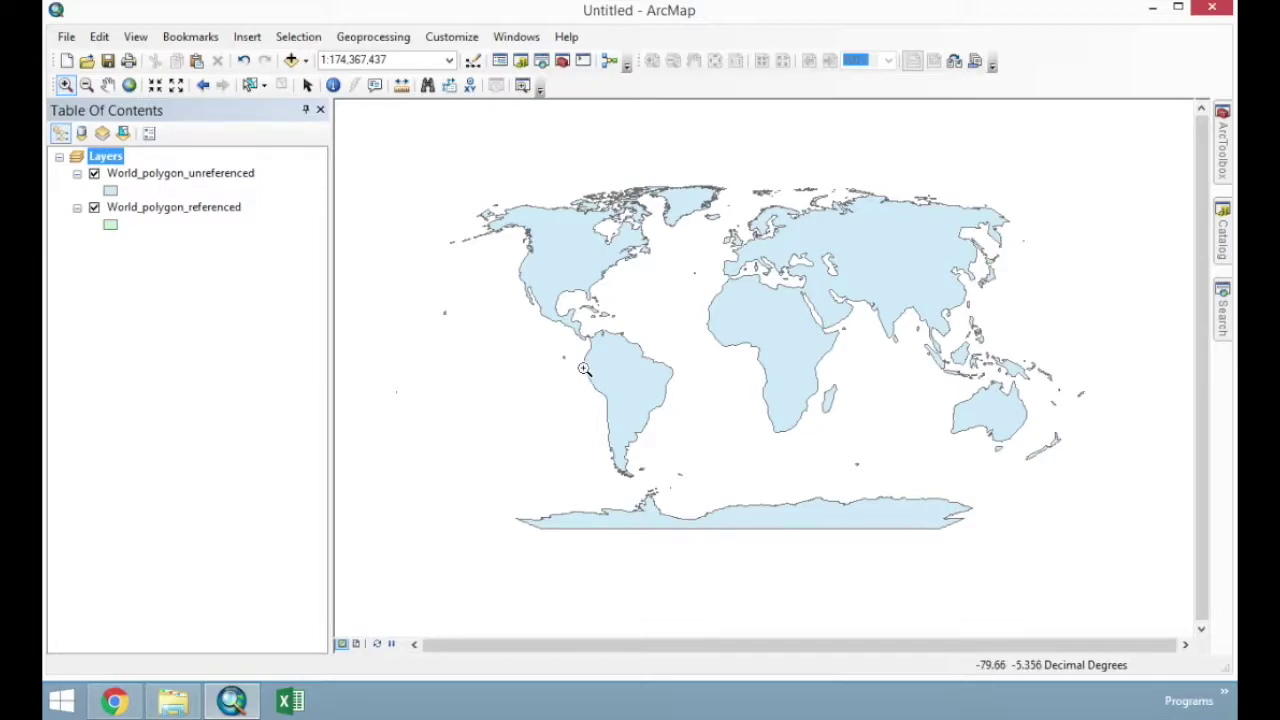
right_click(117, 158)
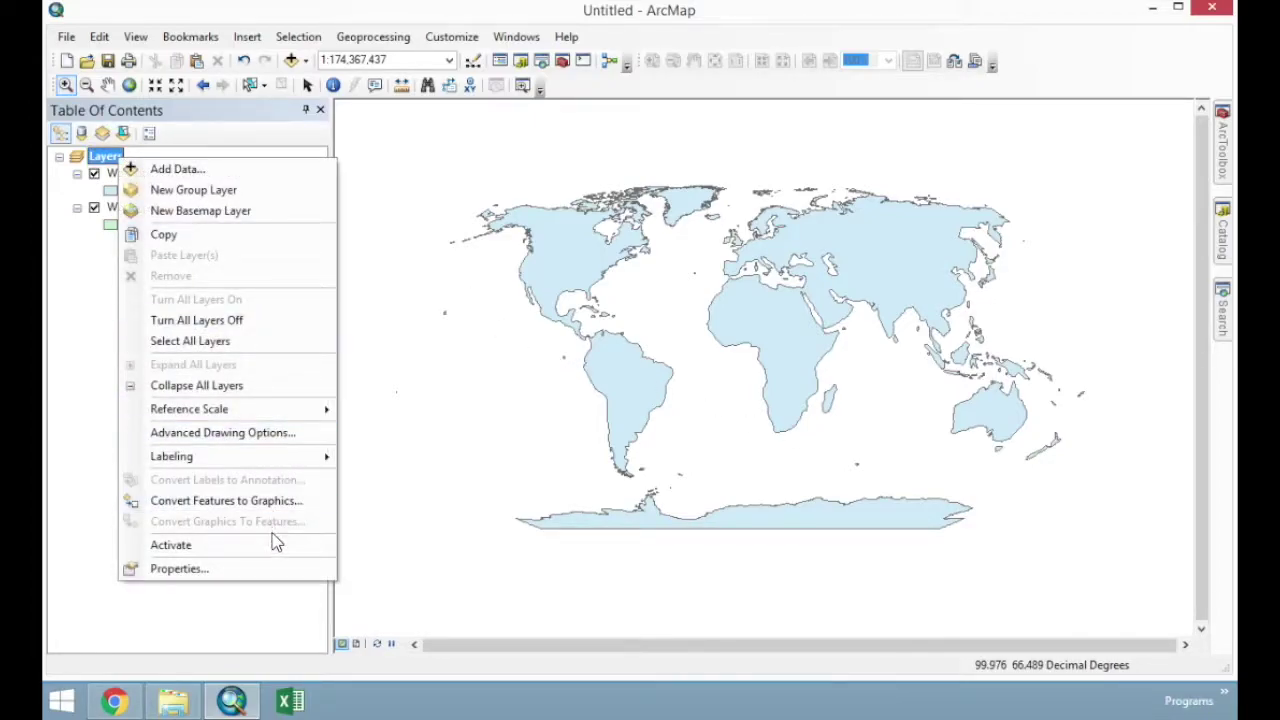
- Set the Layers data frame's coordinate system to WGS 1984 UTM Zone 30N (Northern Hemisphere)
left_click(275, 569)
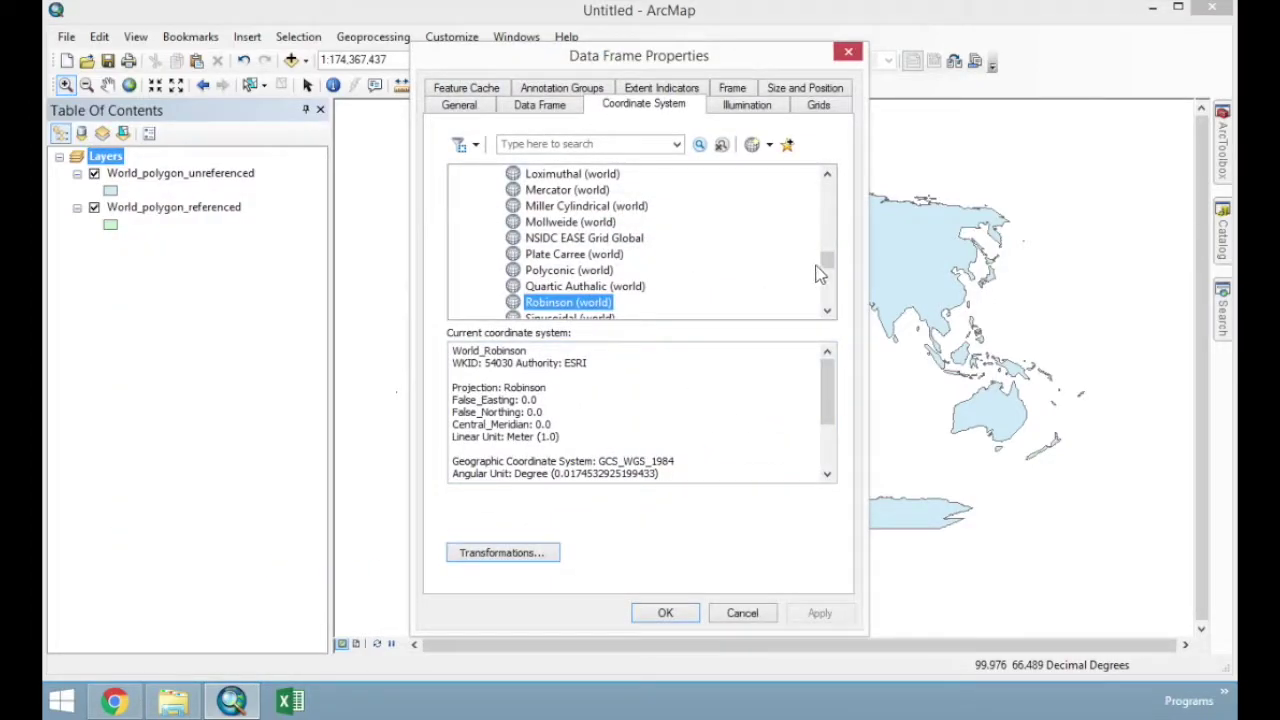
left_click_drag(827, 260, 827, 179)
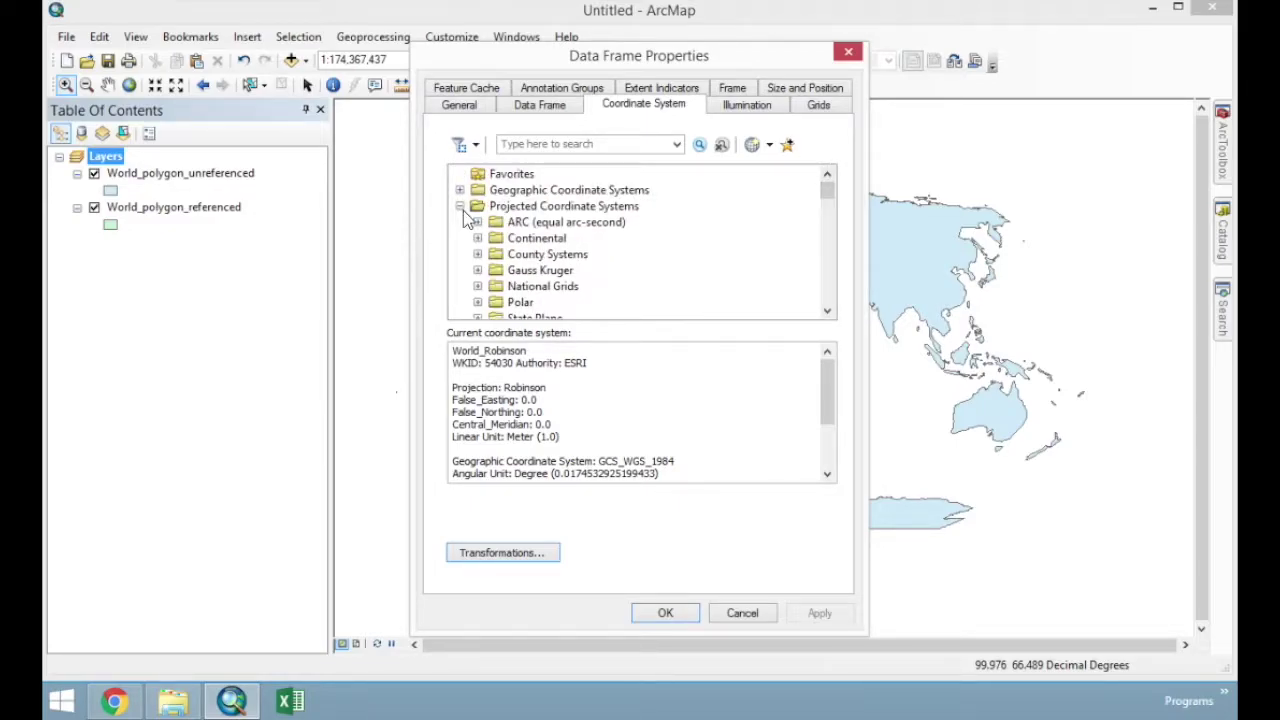
left_click(515, 302)
left_click_drag(834, 196, 828, 222)
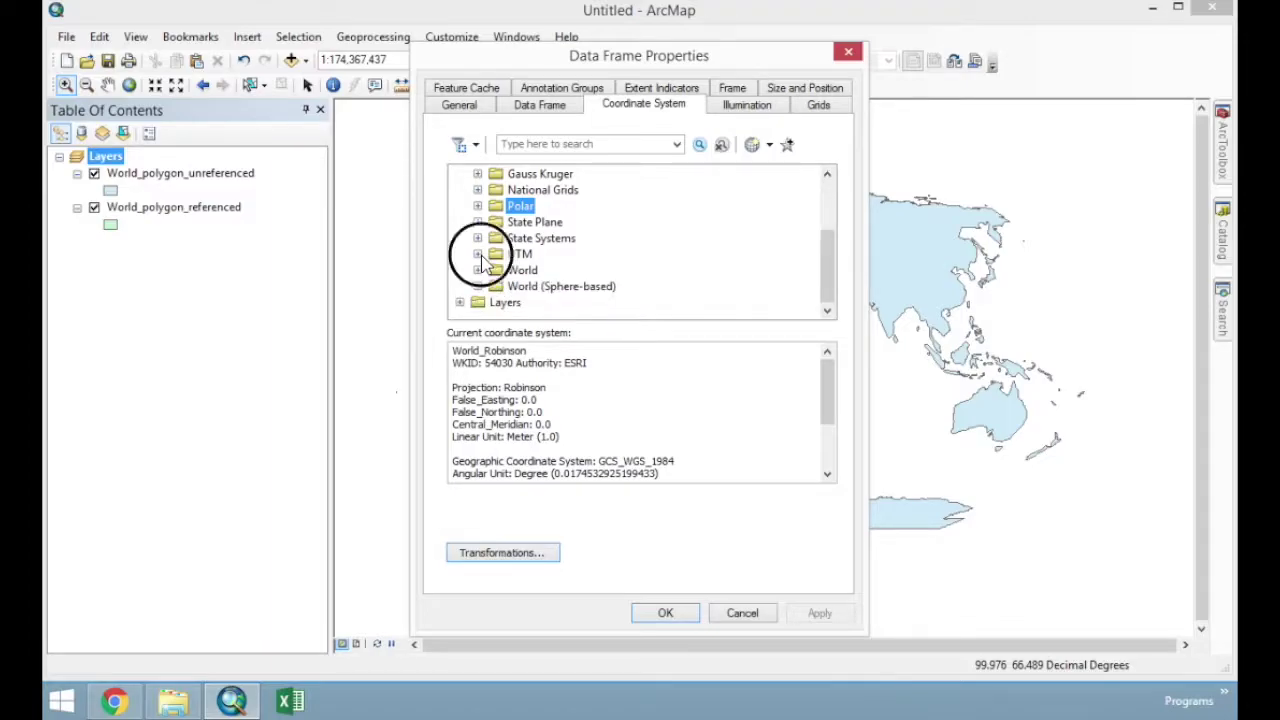
left_click(478, 255)
left_click_drag(826, 240, 828, 281)
left_click(495, 270)
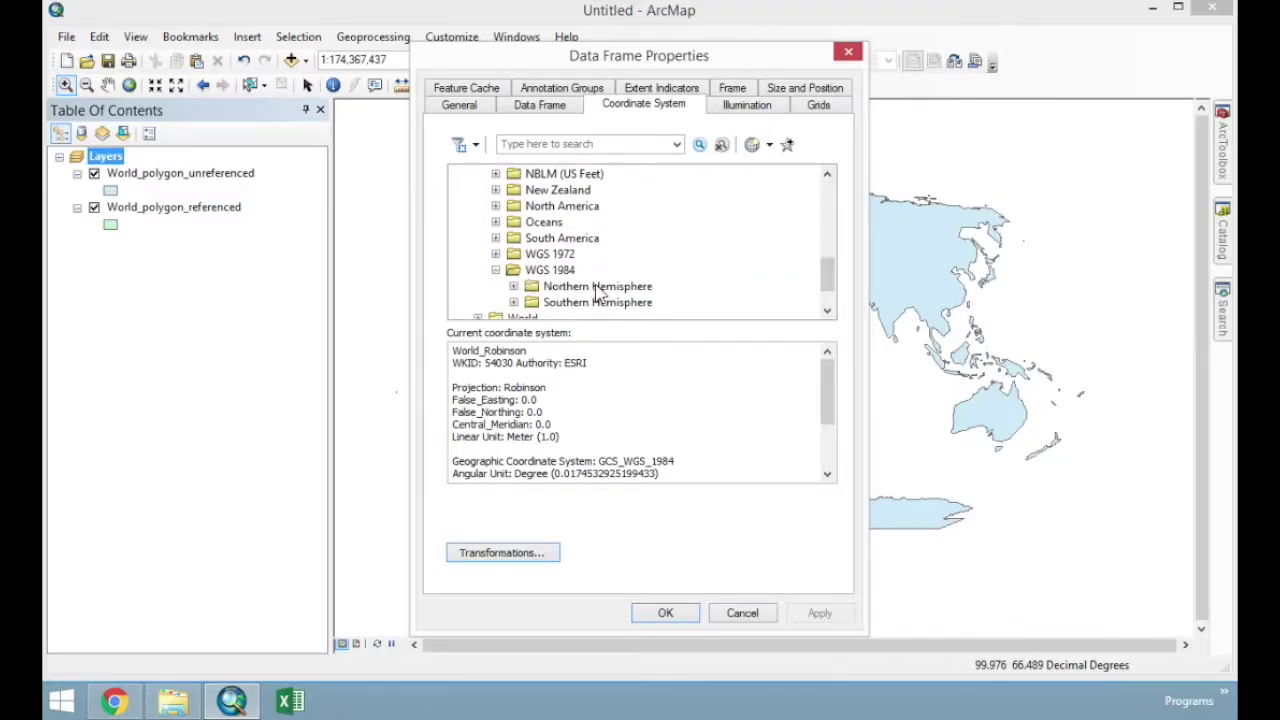
left_click(513, 286)
left_click_drag(826, 216, 827, 261)
left_click(675, 239)
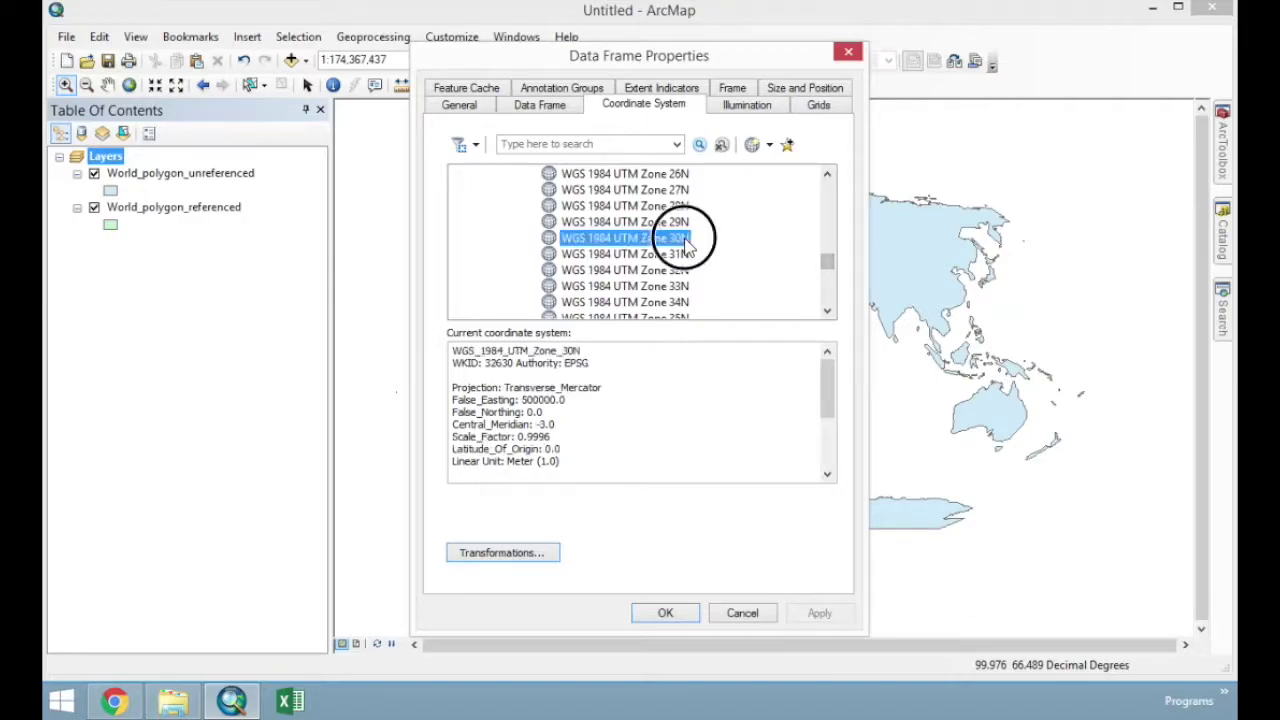
left_click(680, 614)
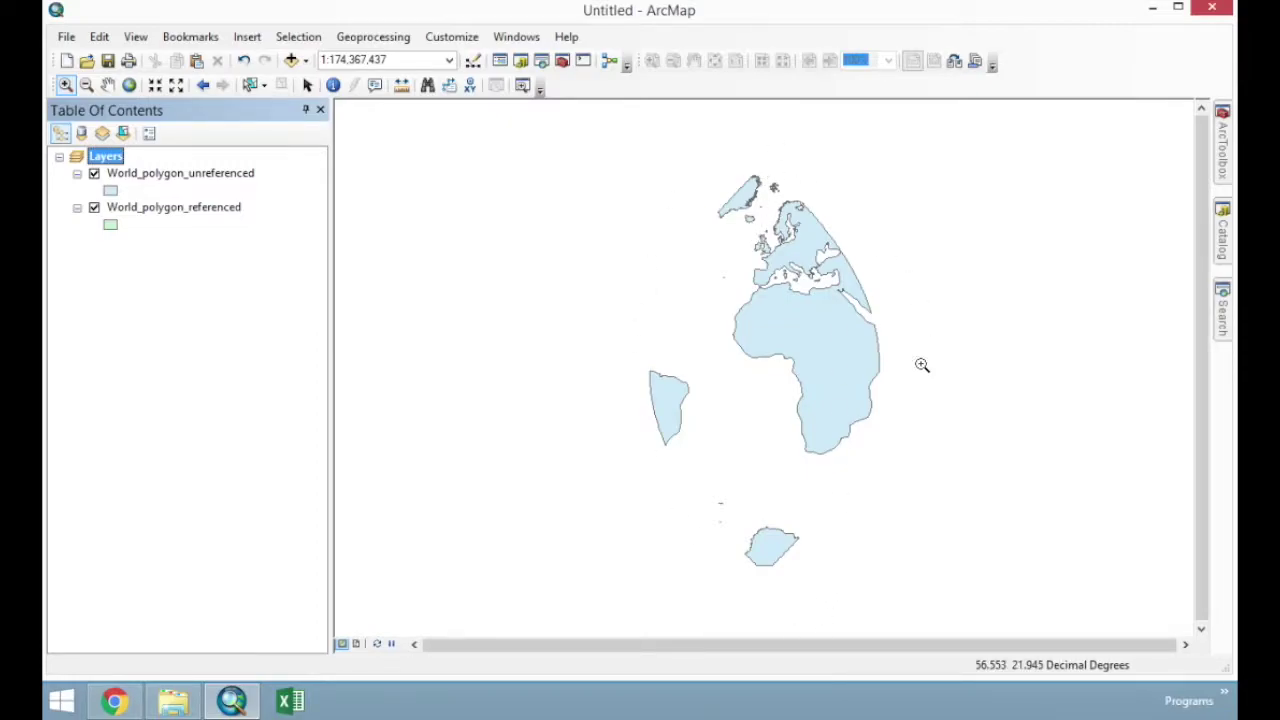
right_click(116, 160)
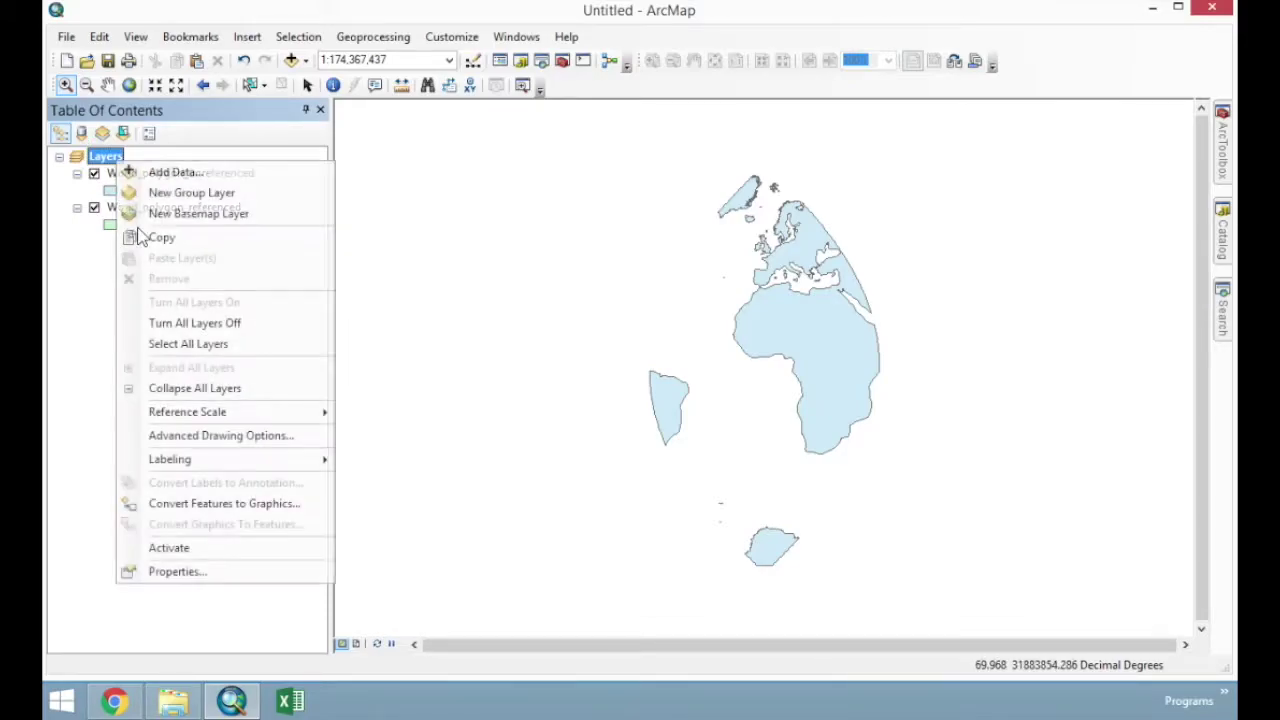
- Switch the data frame to British National Grid, accepting the coordinate system warning
left_click(246, 569)
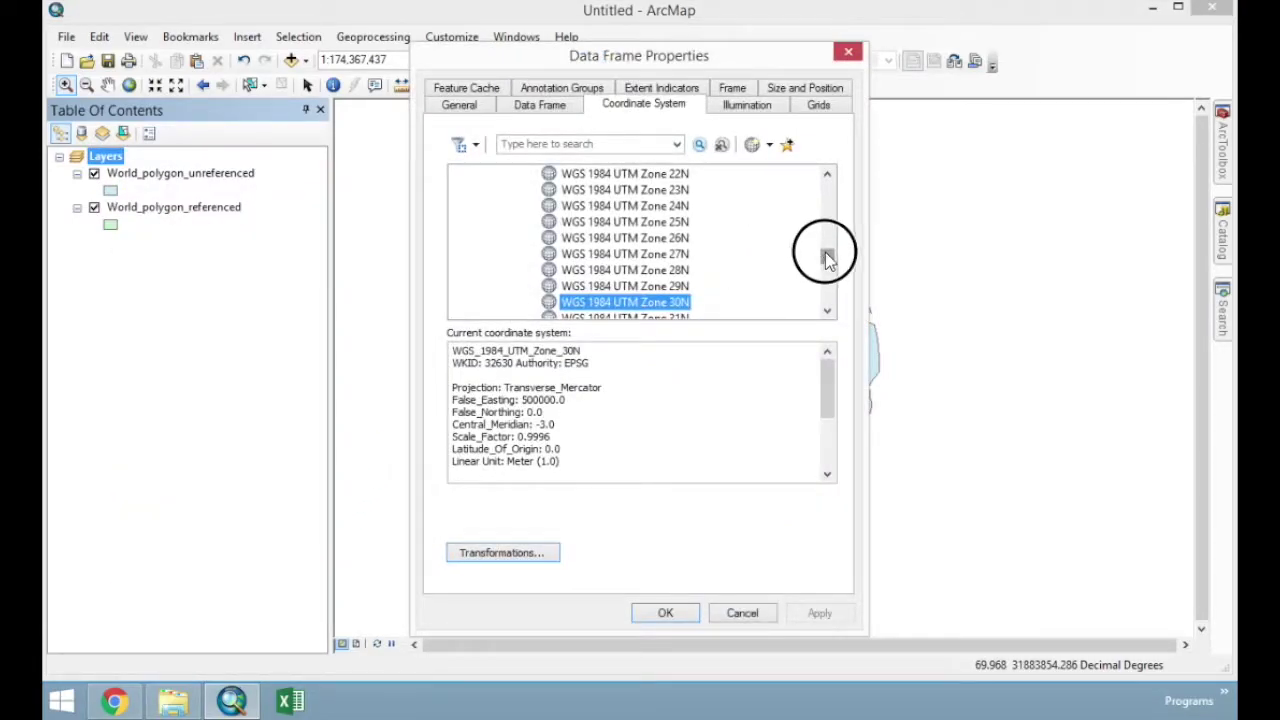
left_click_drag(825, 252, 828, 199)
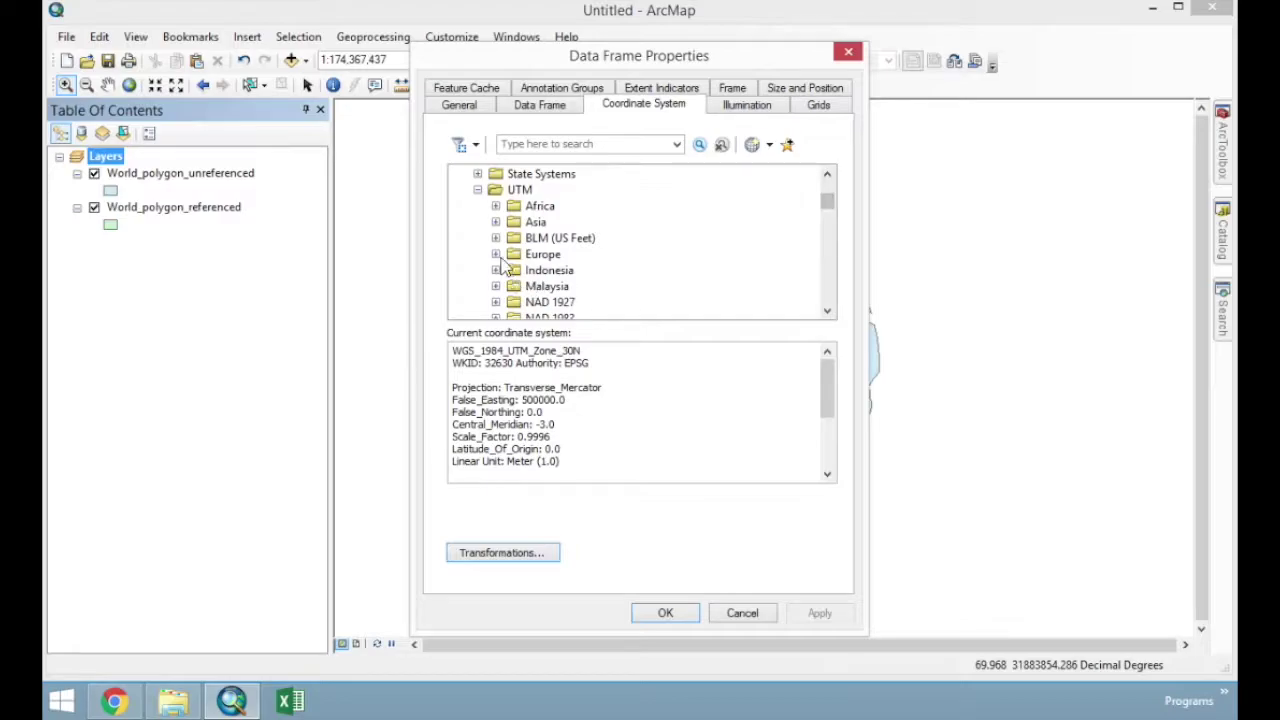
left_click(478, 190)
left_click(827, 178)
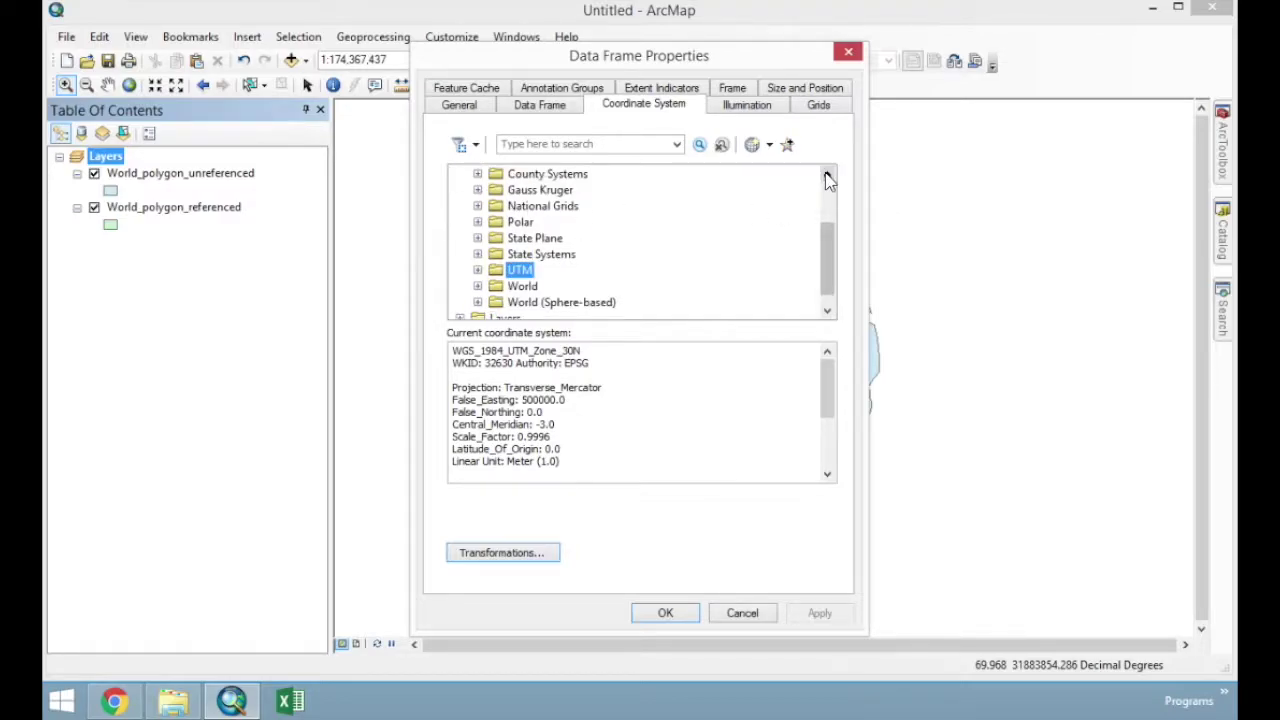
left_click(477, 206)
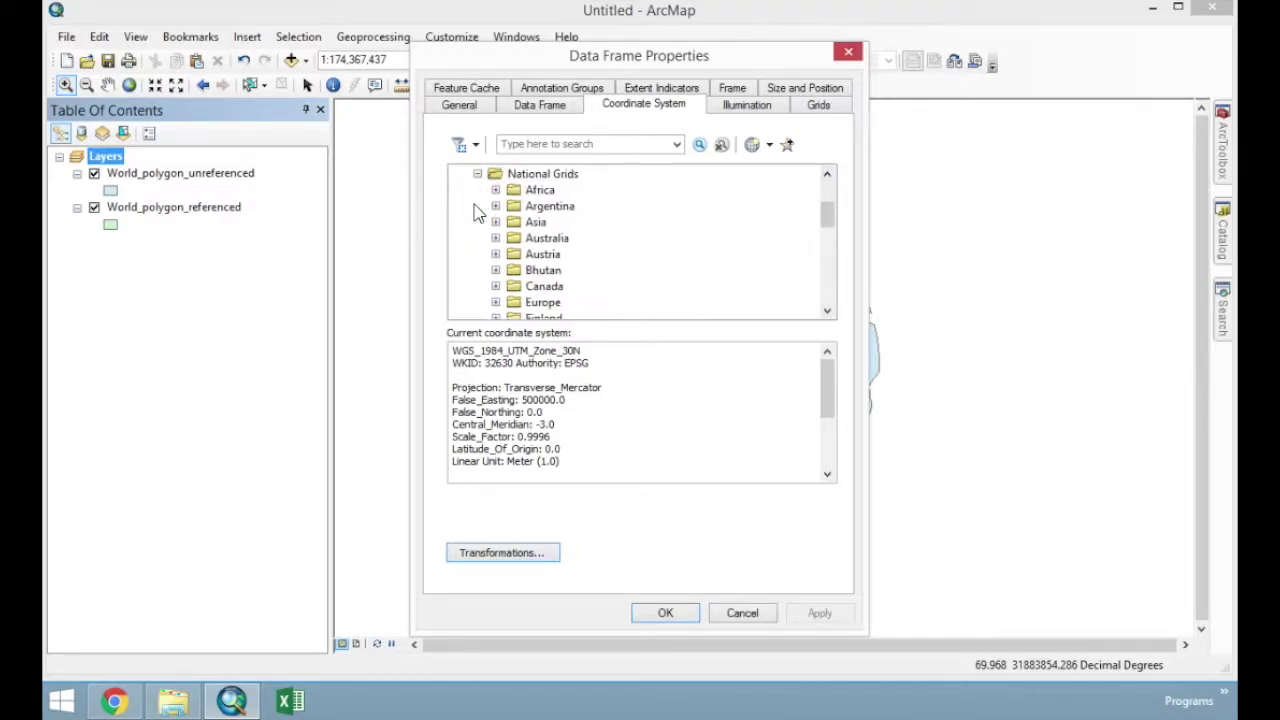
left_click(505, 302)
left_click(592, 270)
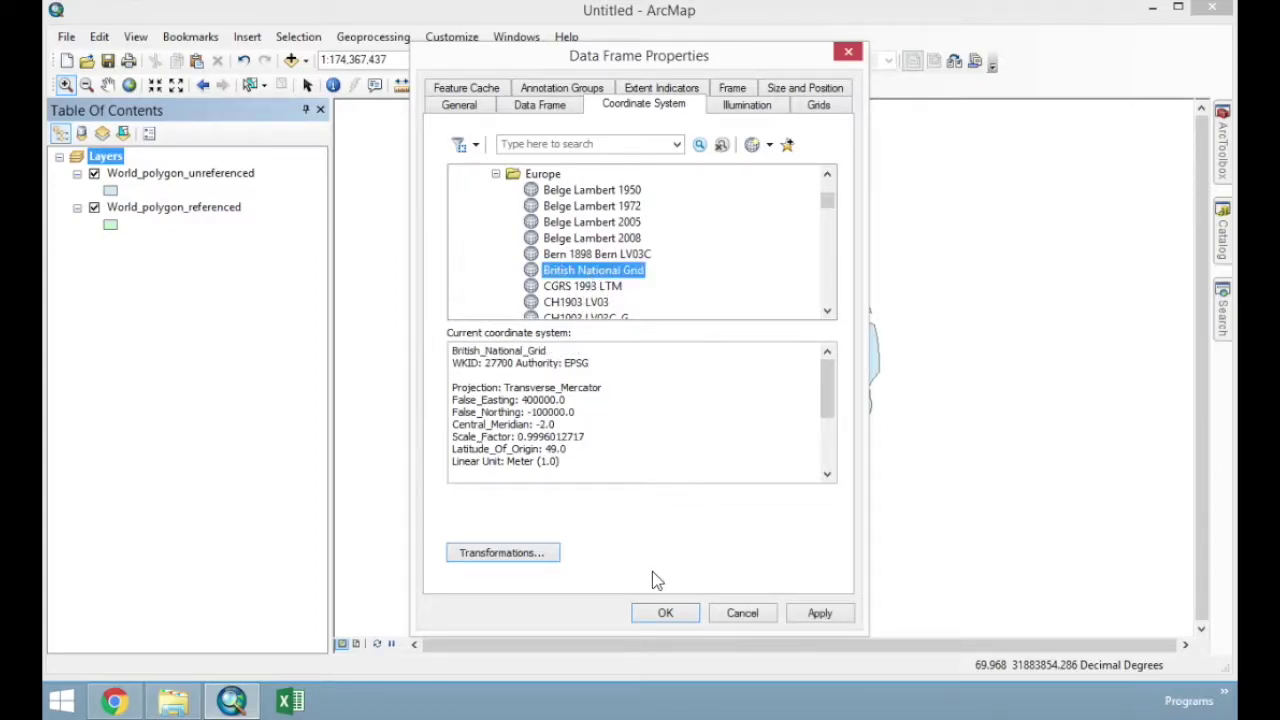
left_click(665, 613)
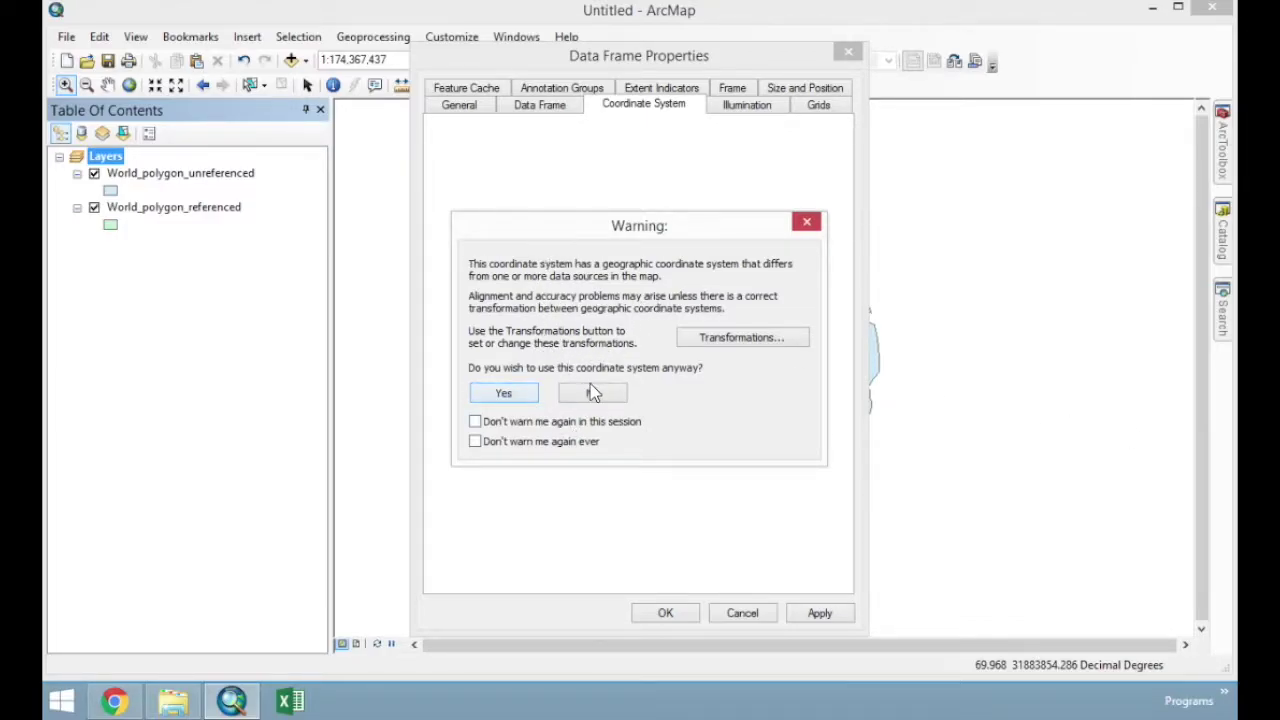
left_click(503, 393)
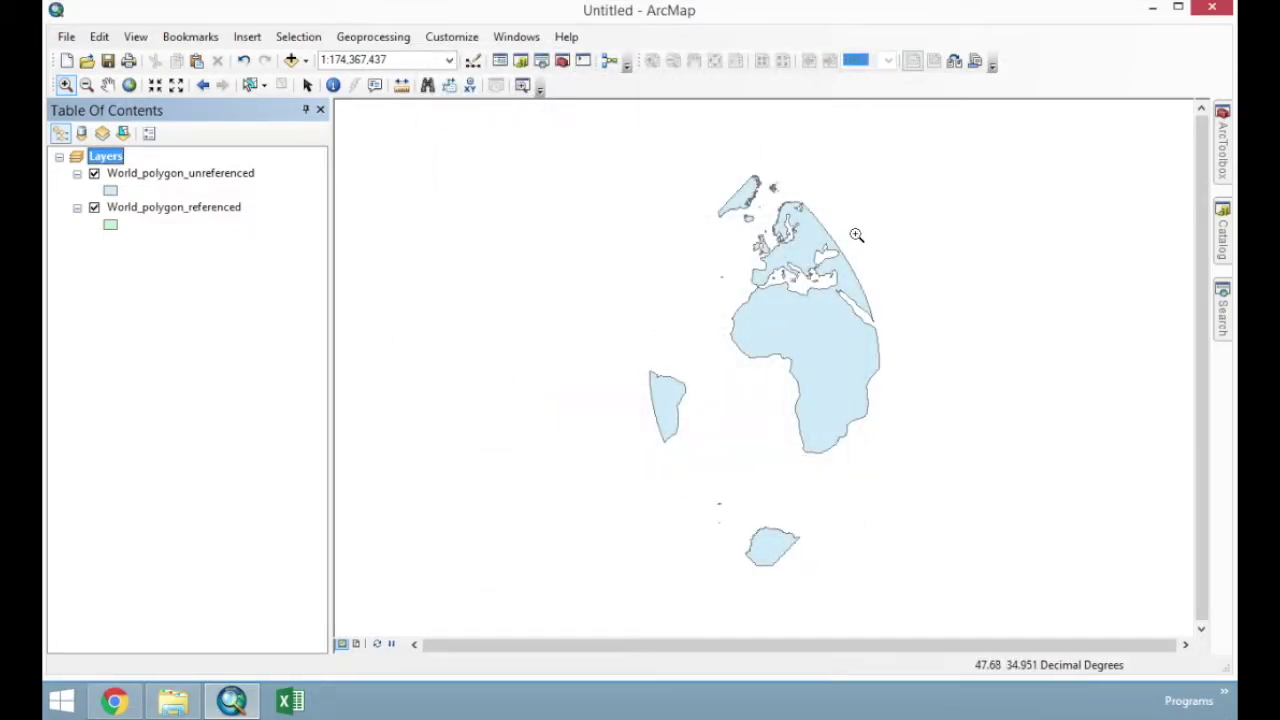
- Zoom the map in on Europe and then on the British Isles
left_click_drag(729, 166, 803, 300)
left_click_drag(692, 342, 845, 514)
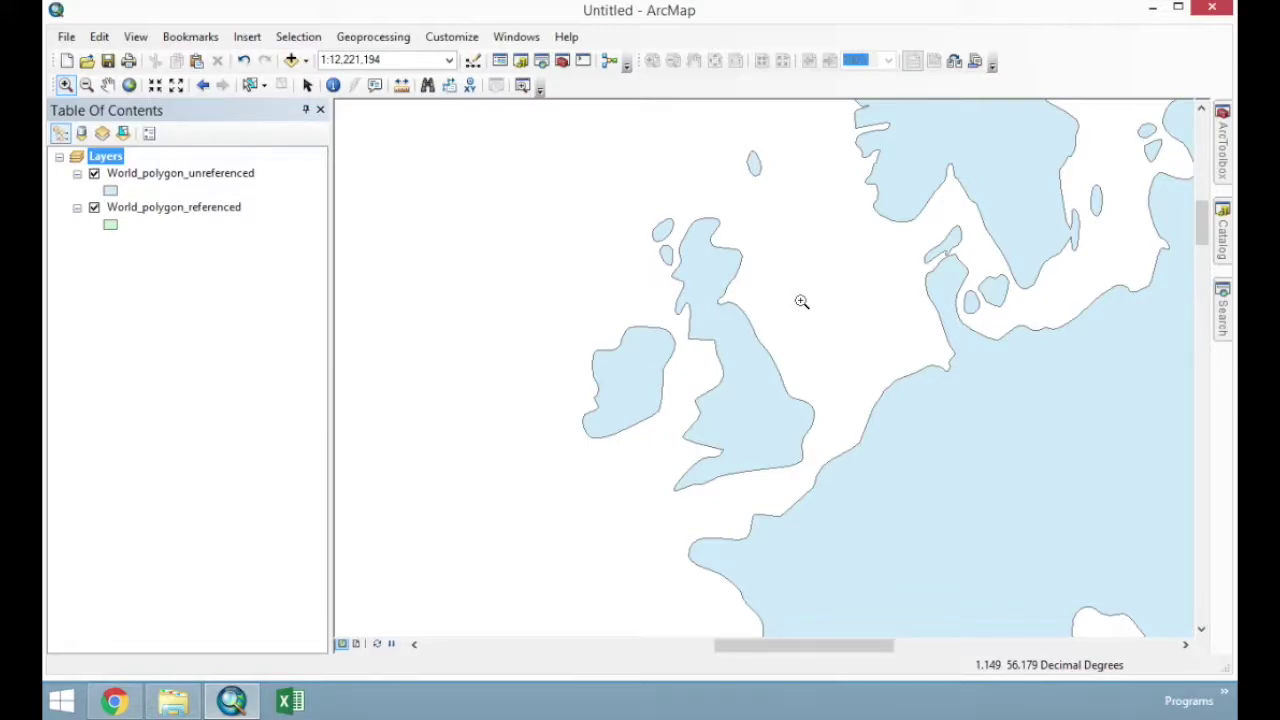
left_click(1223, 240)
- Drag UK_polygon.shp, Points_referenced.shp and Points_unreferenced.shp from Catalog onto the map, dismissing warnings
left_click(1095, 275)
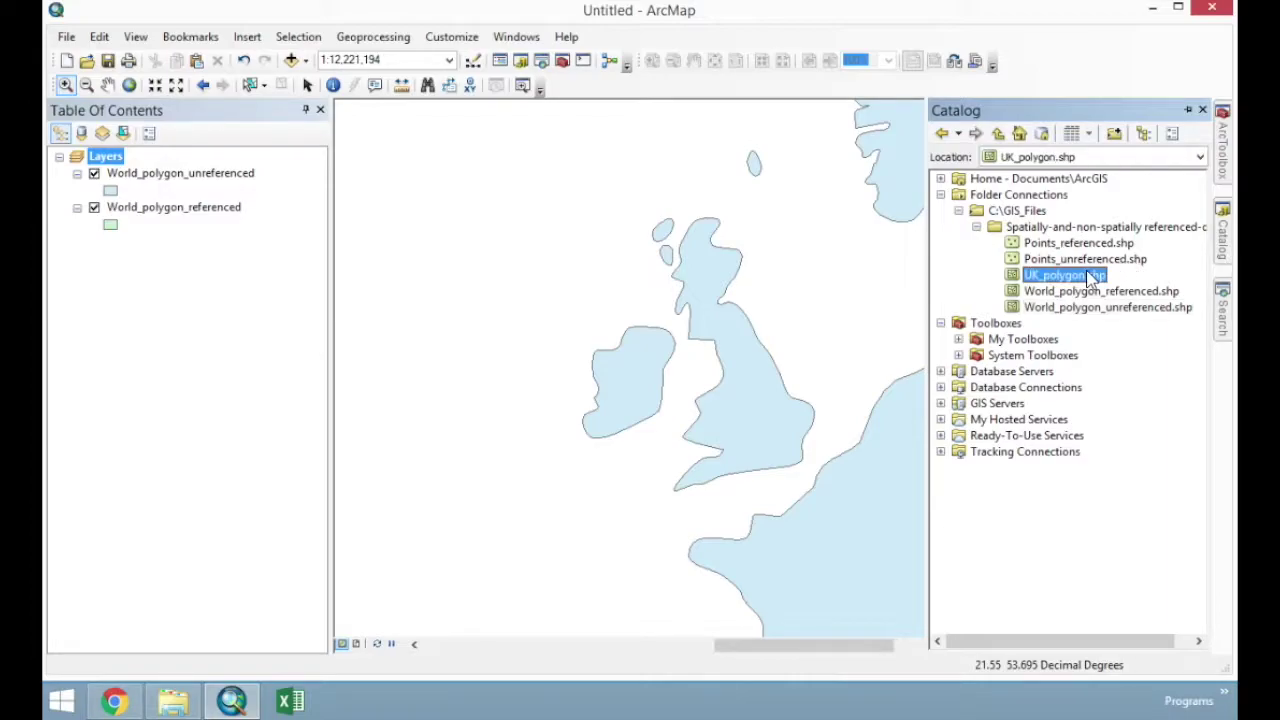
left_click(1088, 258)
left_click(1084, 249)
left_click(1085, 276)
left_click_drag(1018, 279, 724, 295)
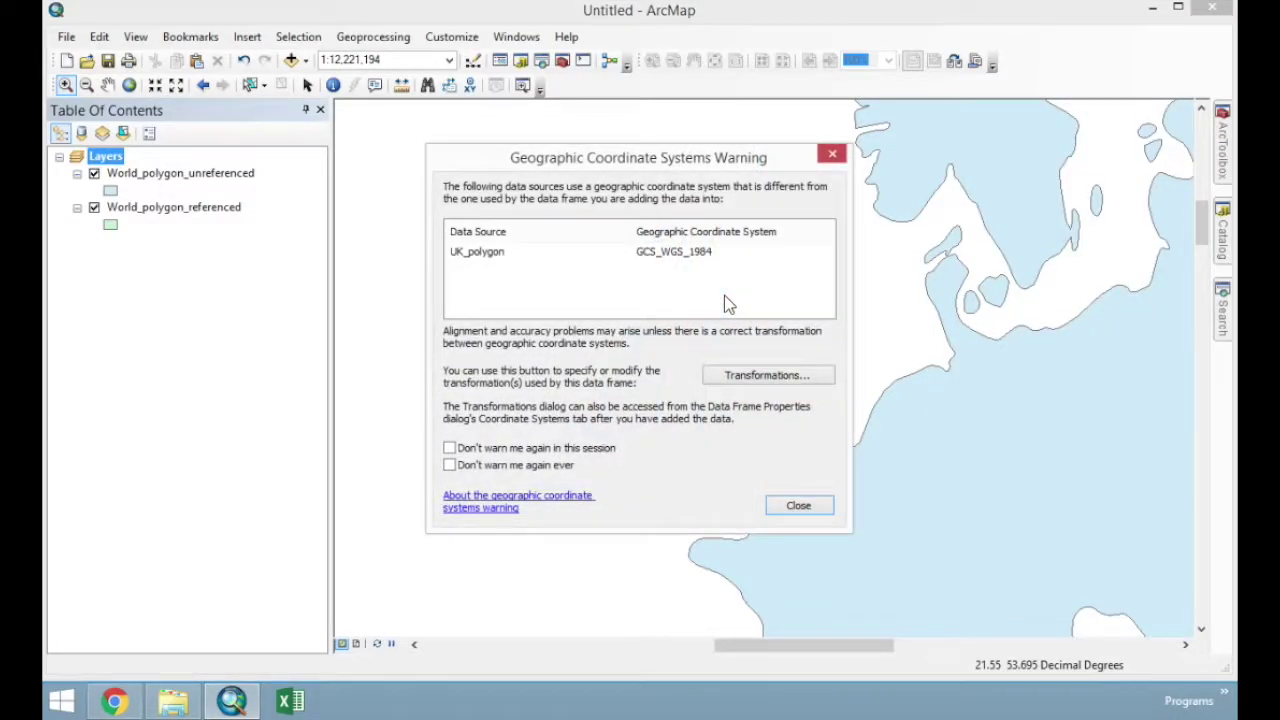
left_click(821, 511)
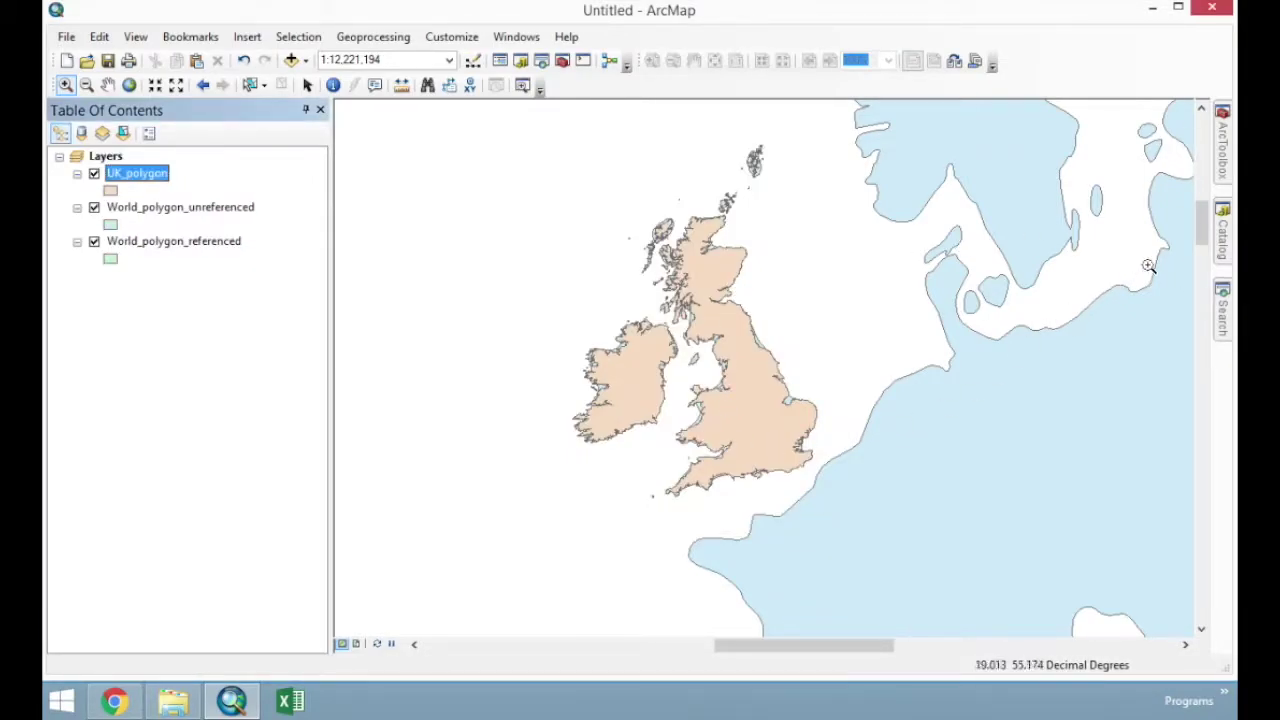
mouse_move(1226, 254)
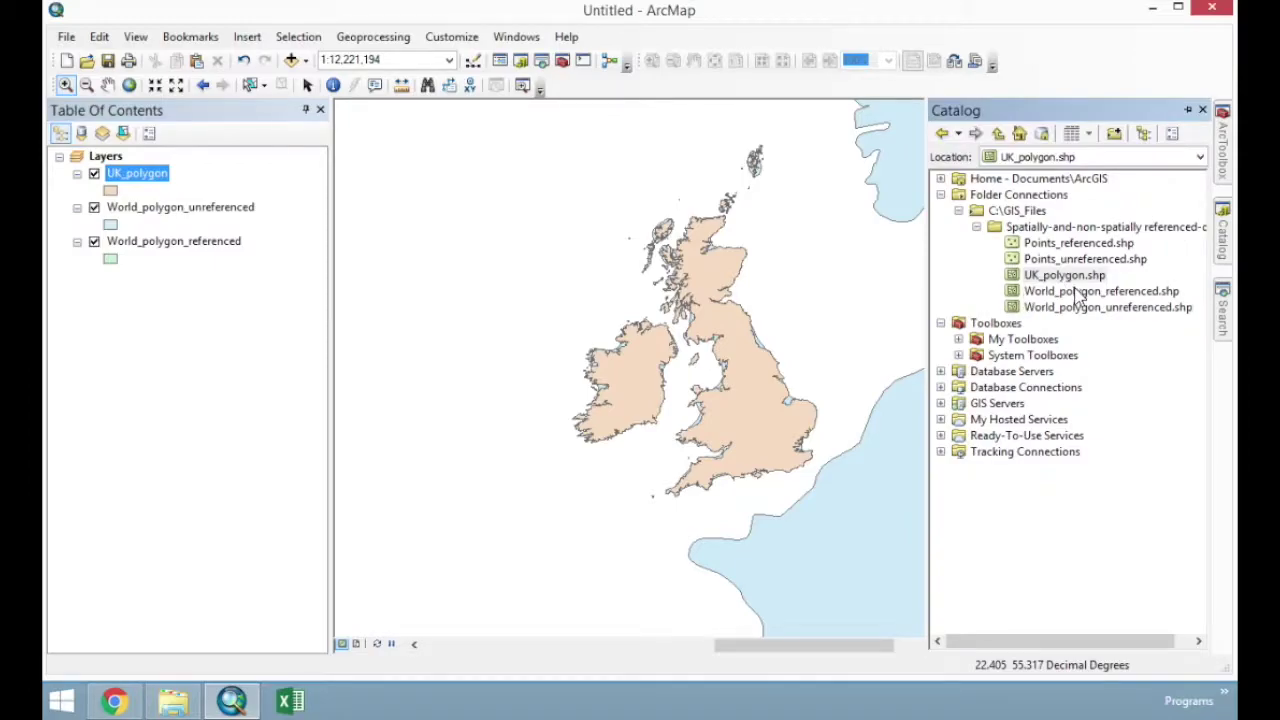
left_click(1070, 291)
left_click_drag(1090, 245, 765, 305)
left_click(818, 510)
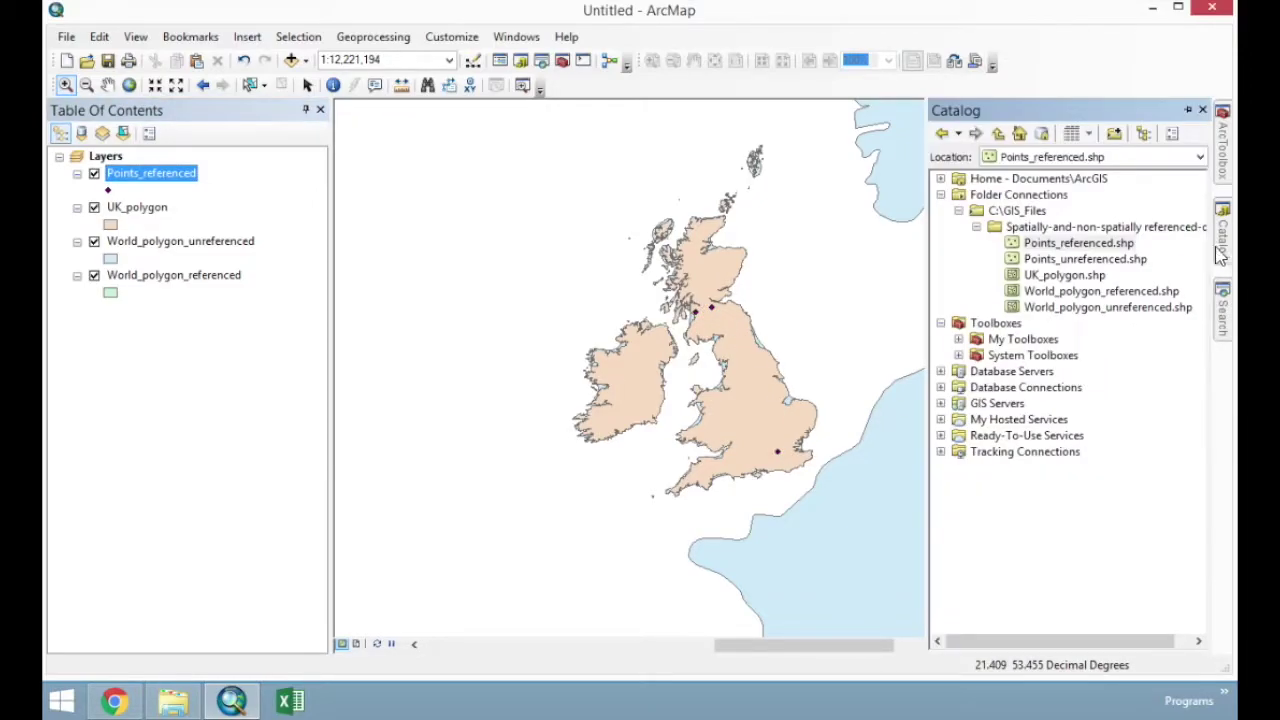
left_click_drag(1075, 259, 807, 313)
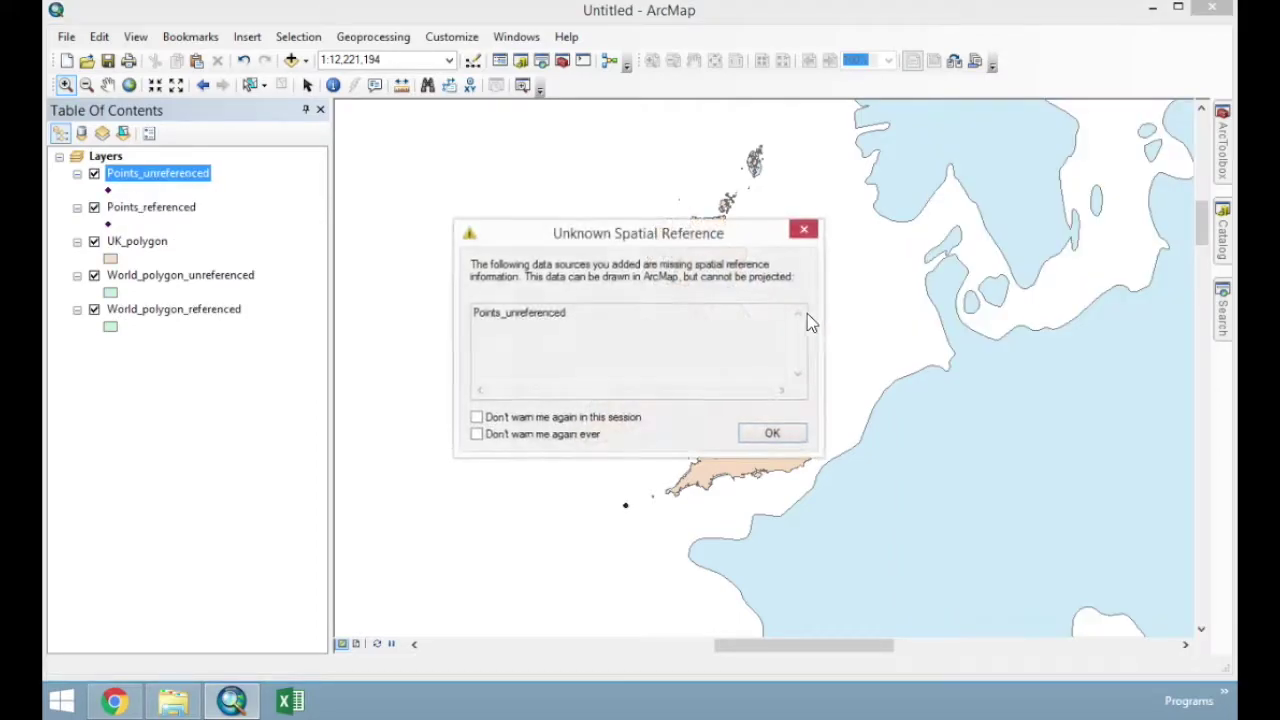
- Dismiss the Unknown Spatial Reference warning so Points_unreferenced is added to the map
left_click(778, 432)
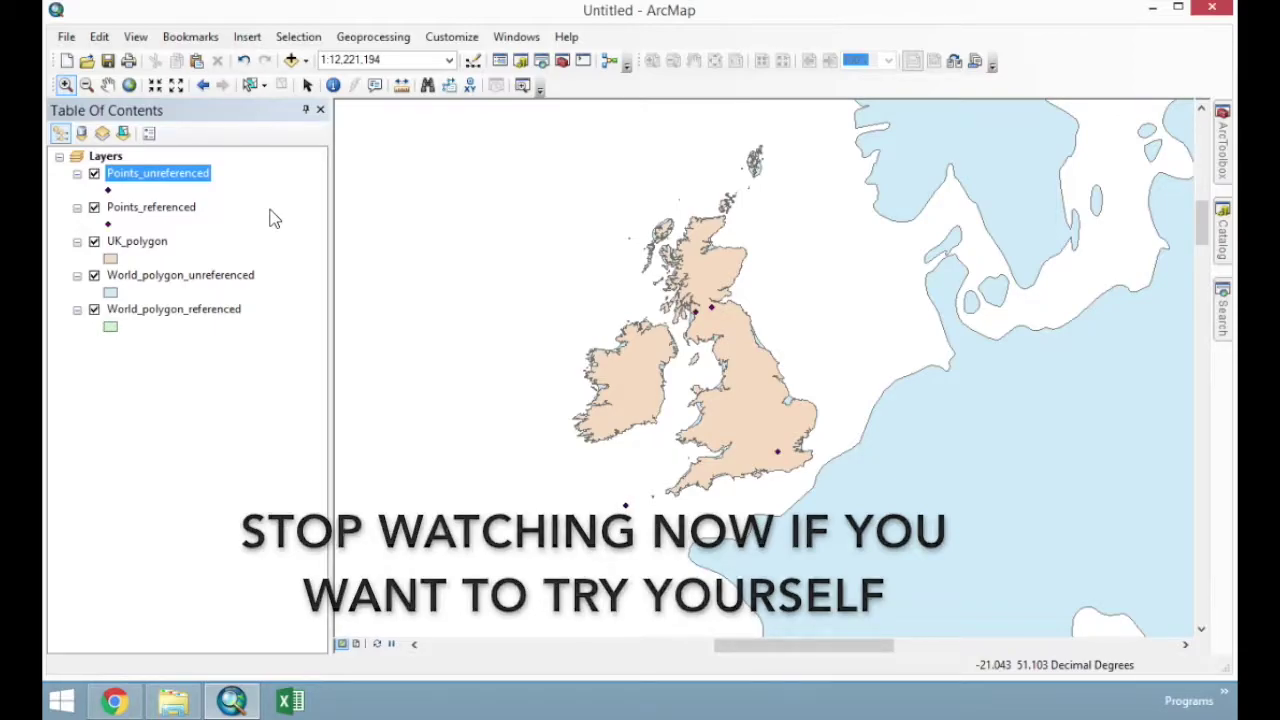
right_click(184, 212)
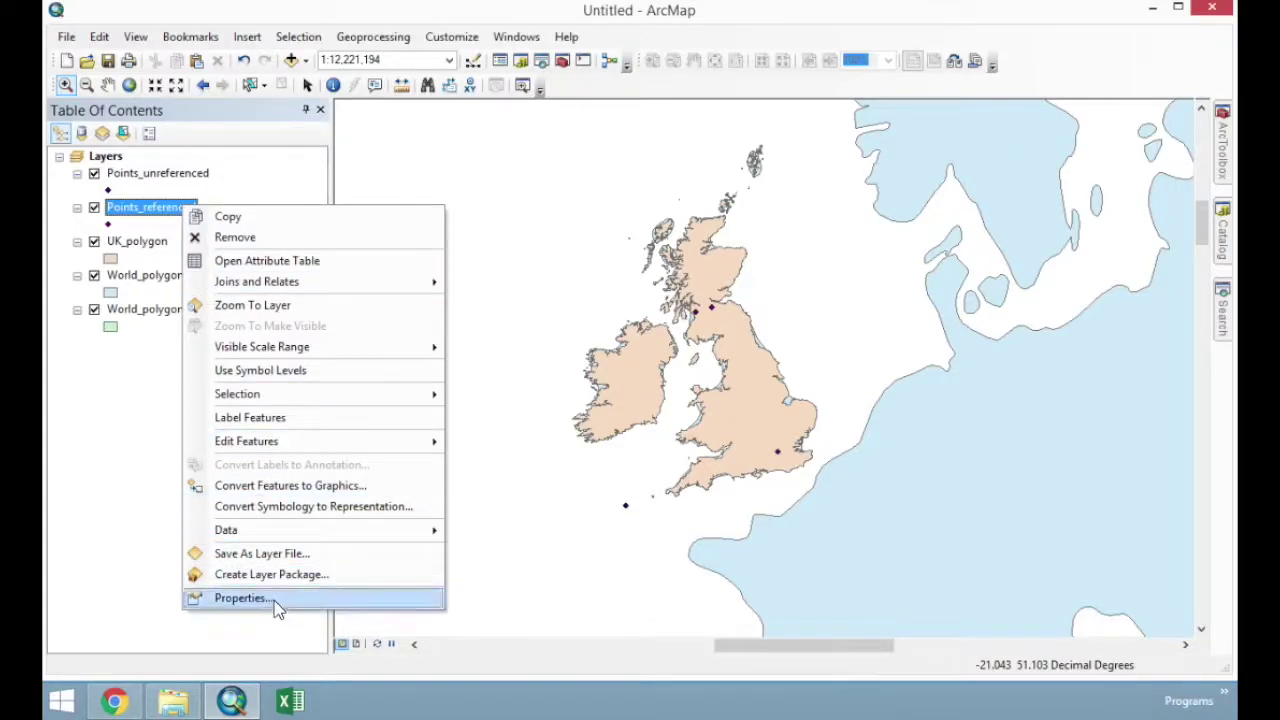
left_click(270, 600)
left_click_drag(541, 344, 620, 344)
left_click(783, 365)
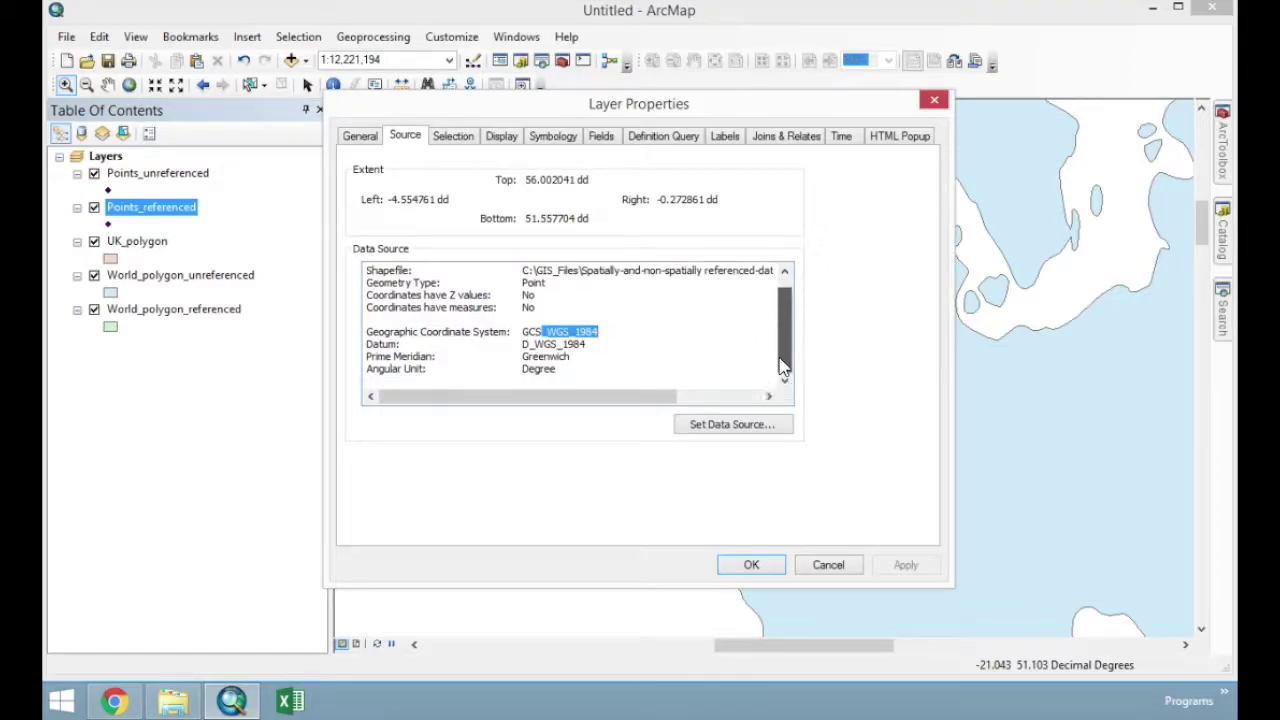
left_click(751, 564)
right_click(177, 180)
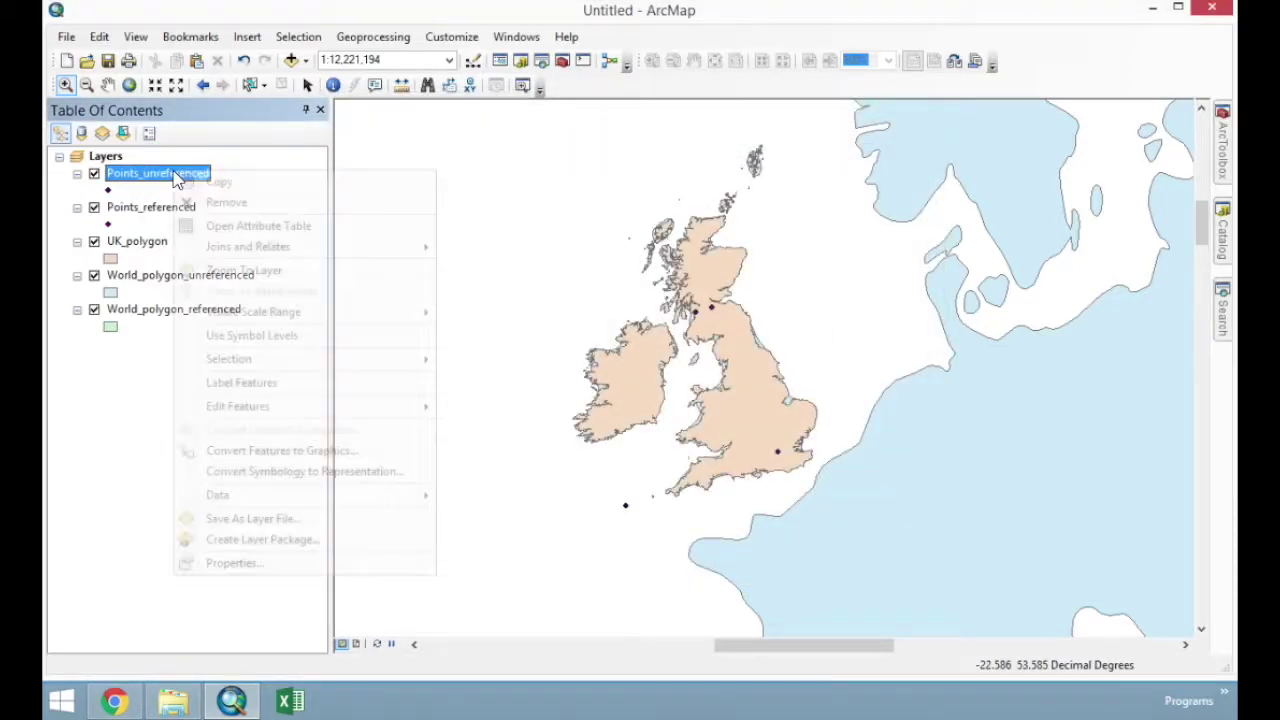
left_click(275, 560)
left_click_drag(572, 344, 360, 340)
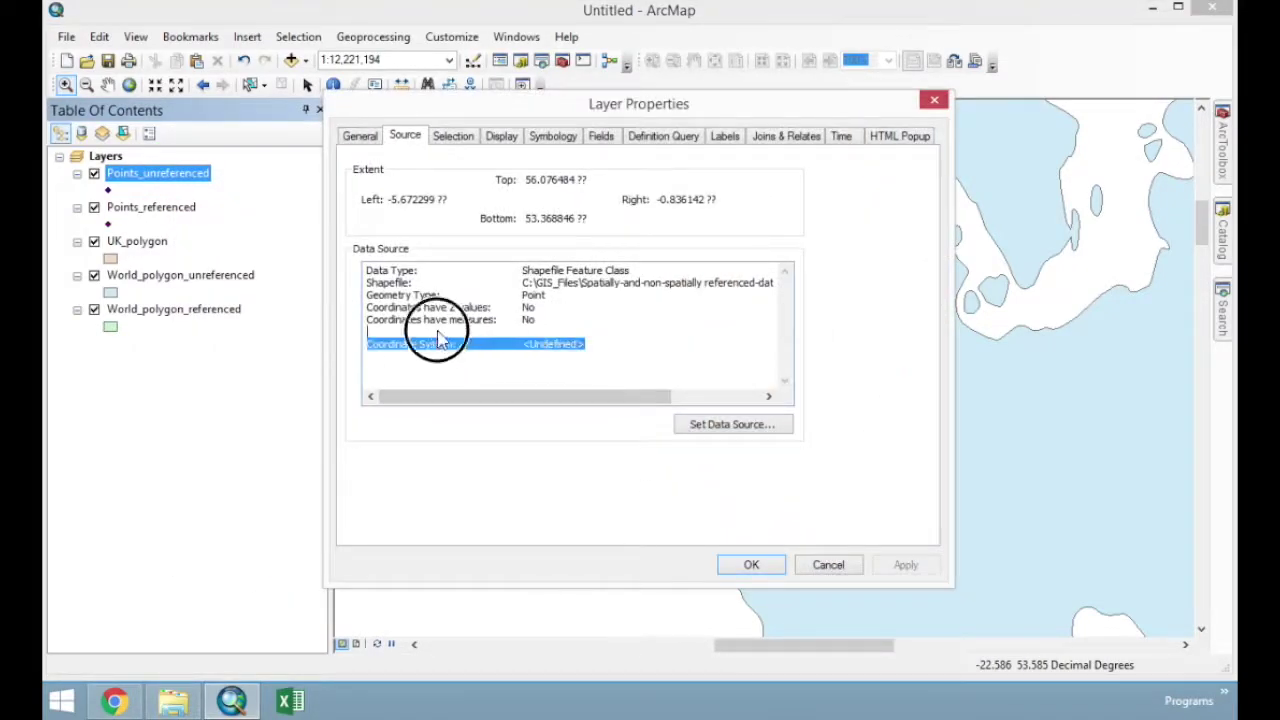
left_click(823, 563)
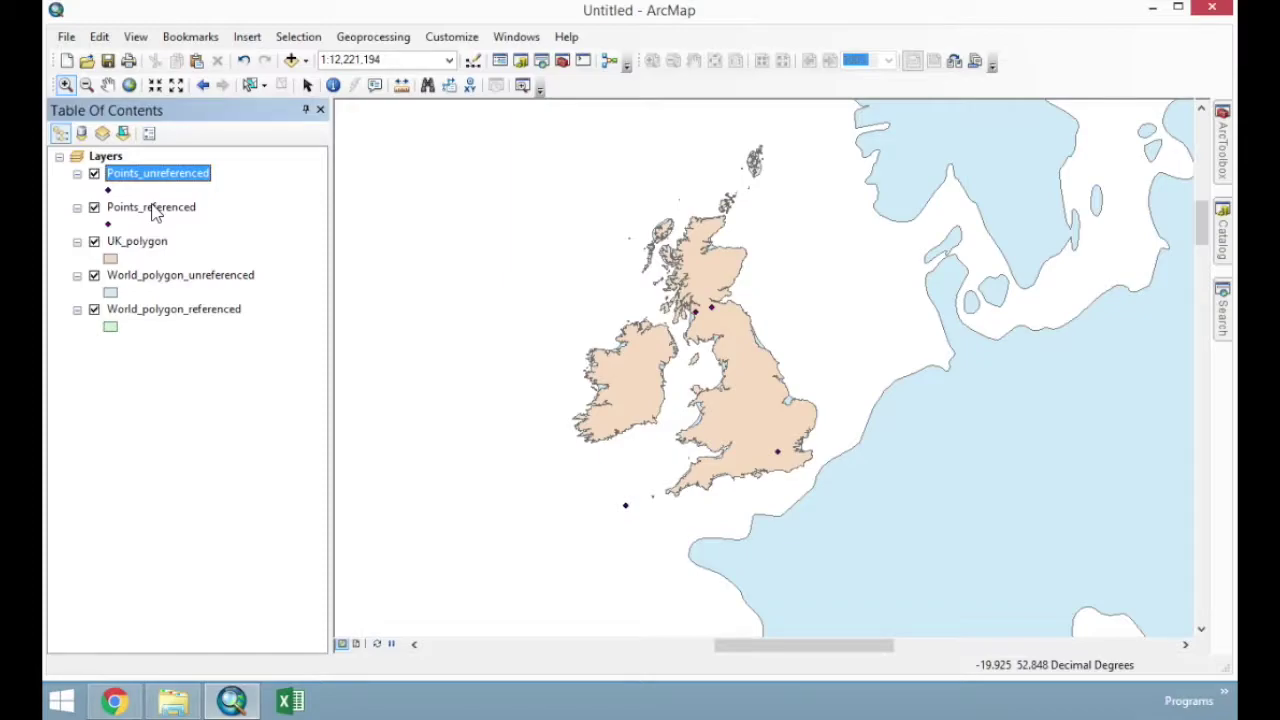
left_click(148, 176)
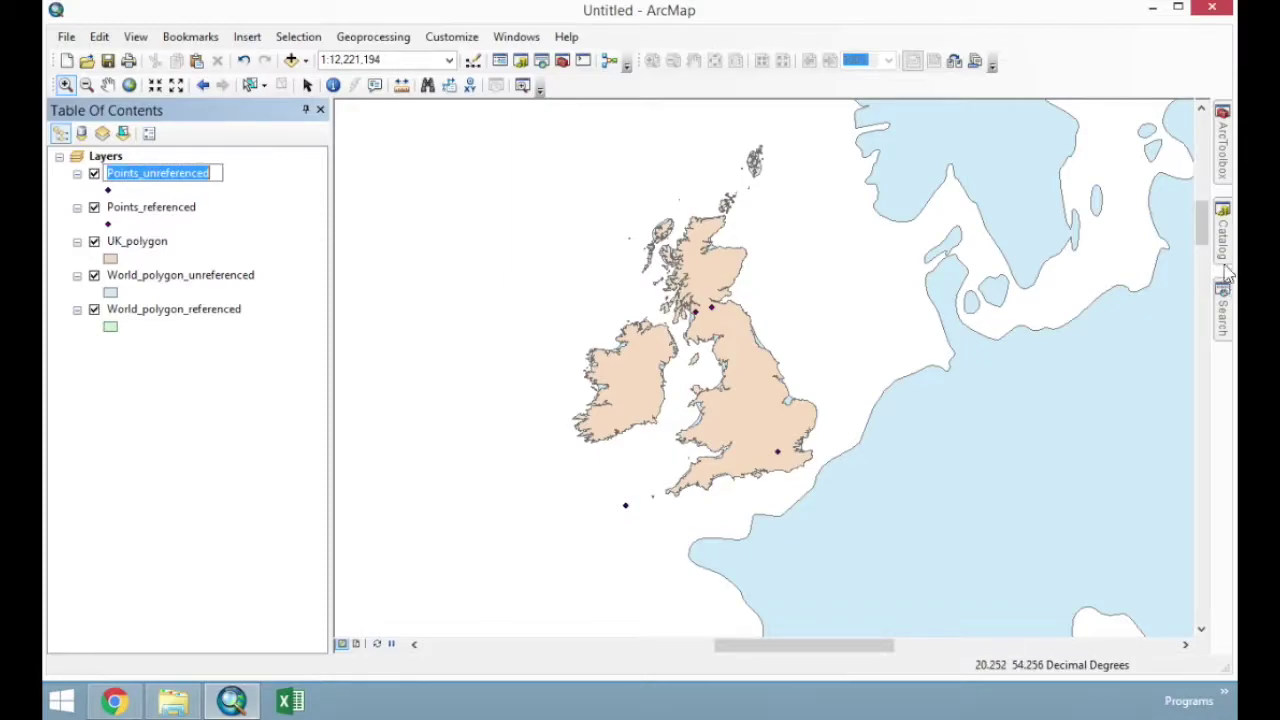
- Run Define Projection on Points_unreferenced, assigning the World > GCS WGS 1984 coordinate system
left_click(1221, 150)
double_click(1058, 610)
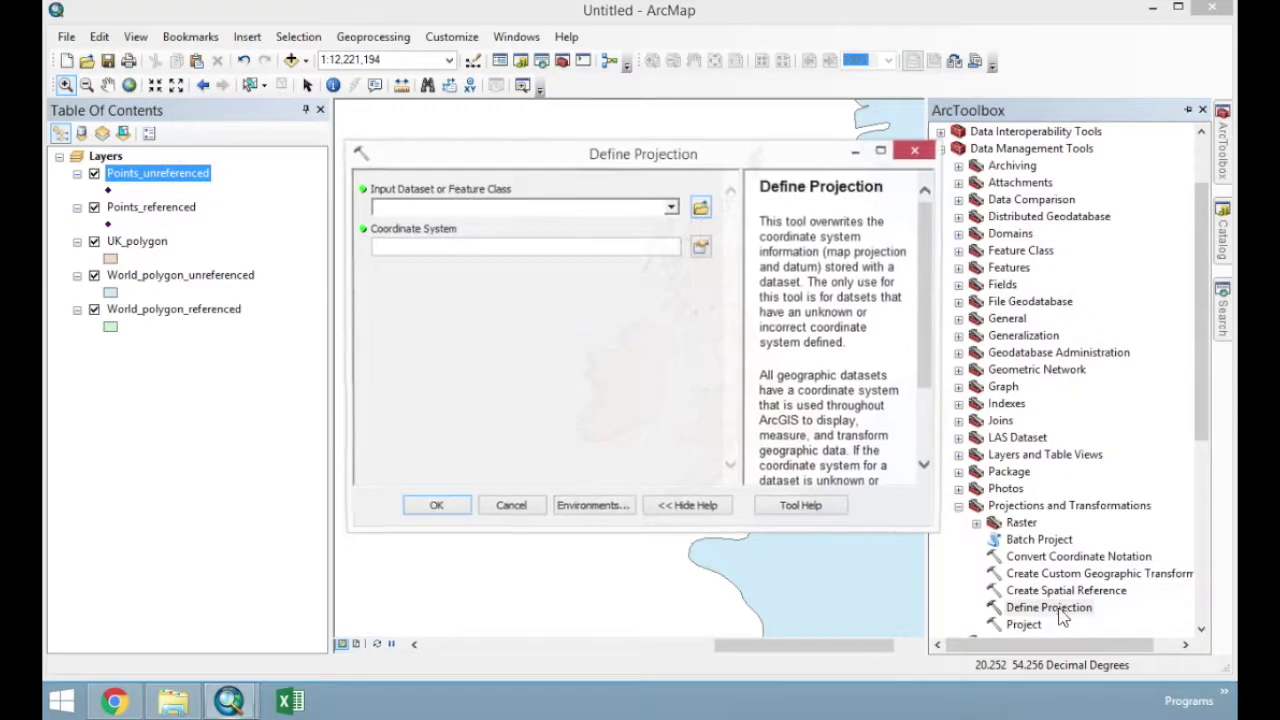
left_click(669, 208)
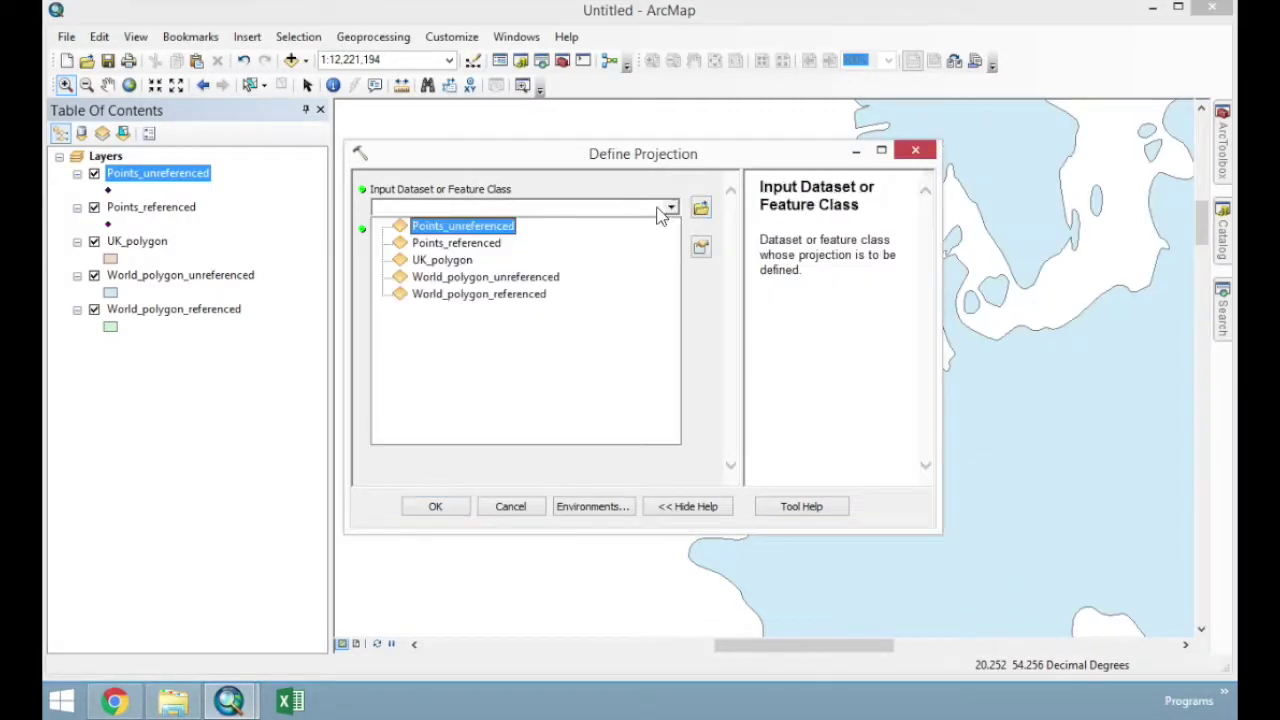
left_click(465, 227)
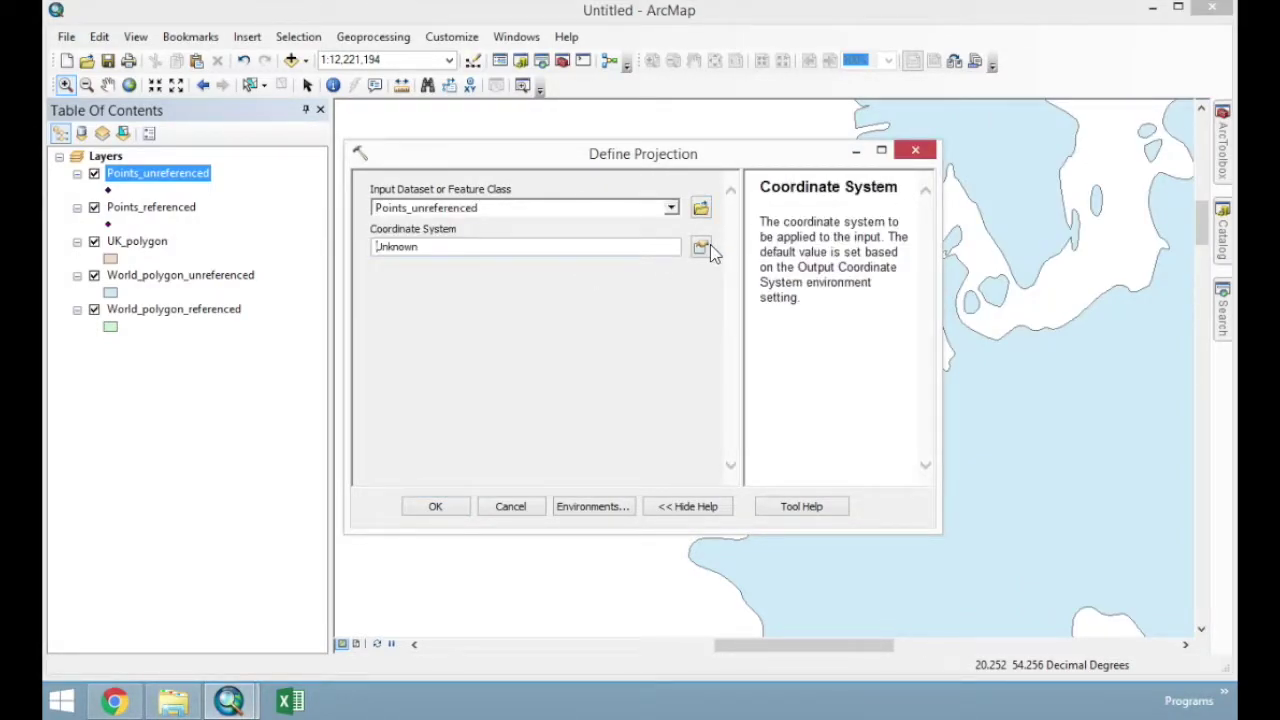
left_click(702, 248)
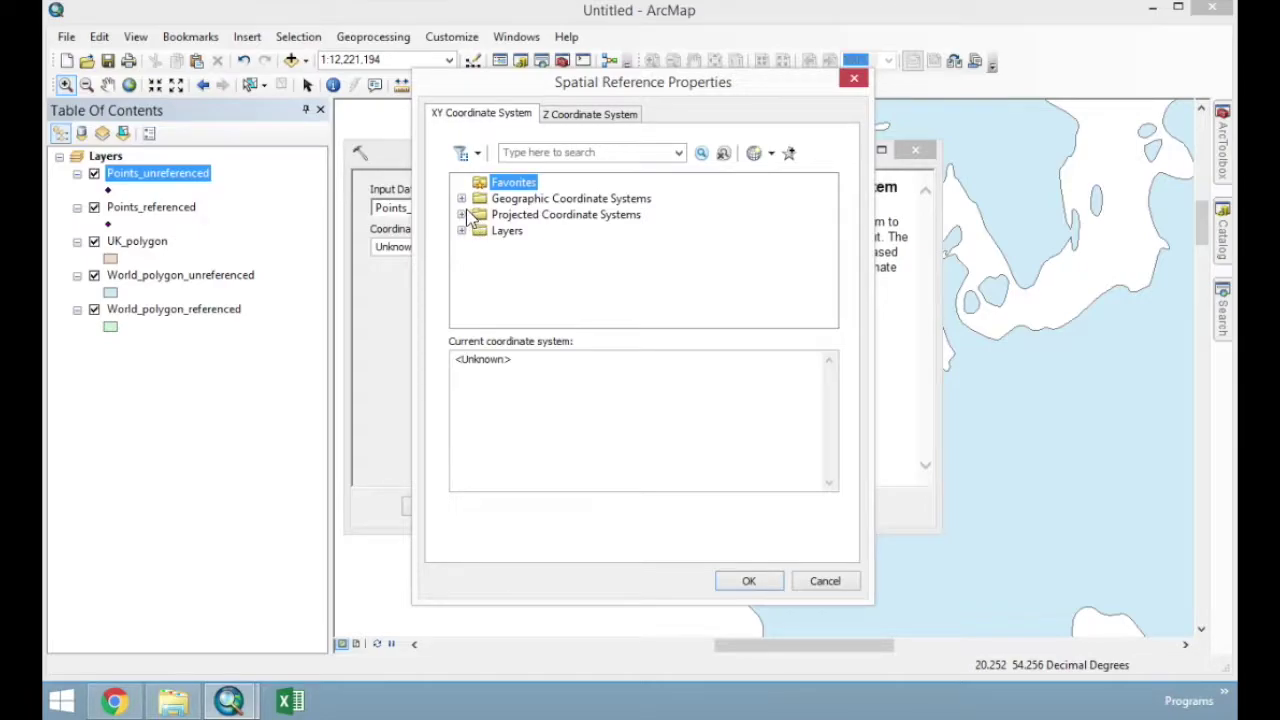
left_click(461, 198)
left_click_drag(825, 232, 830, 290)
left_click(480, 278)
left_click(560, 310)
left_click(750, 582)
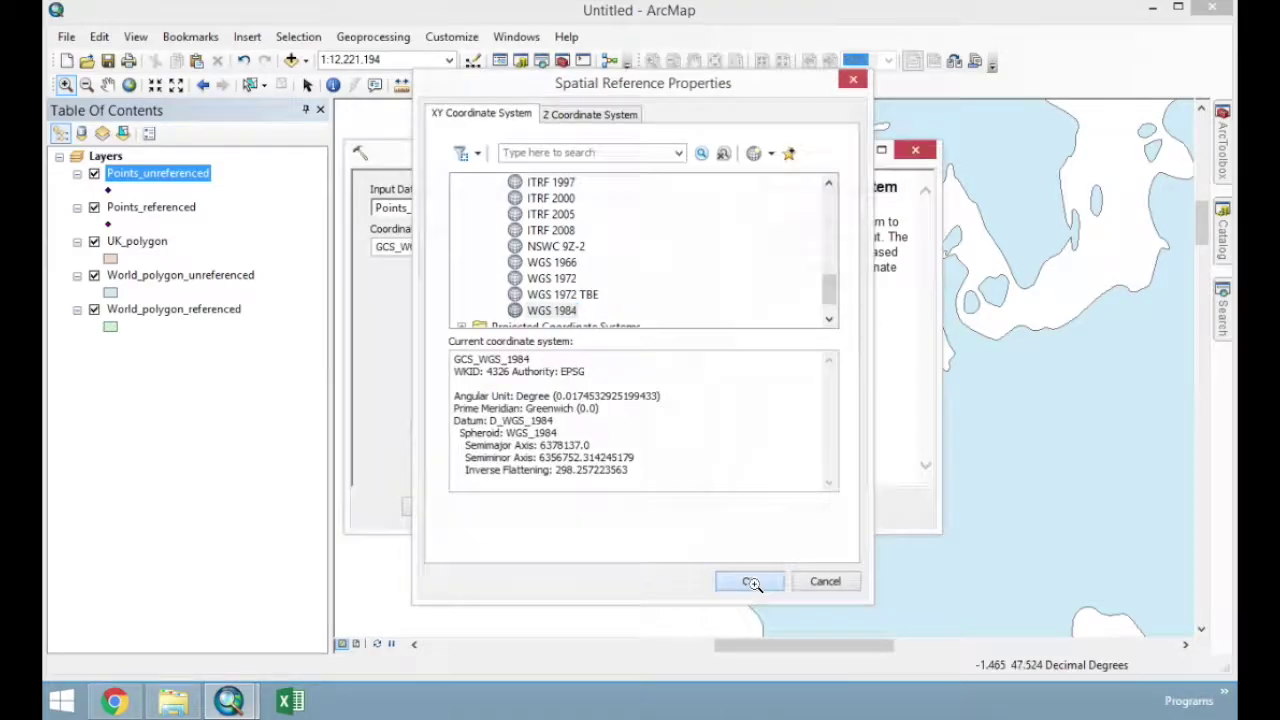
left_click(447, 508)
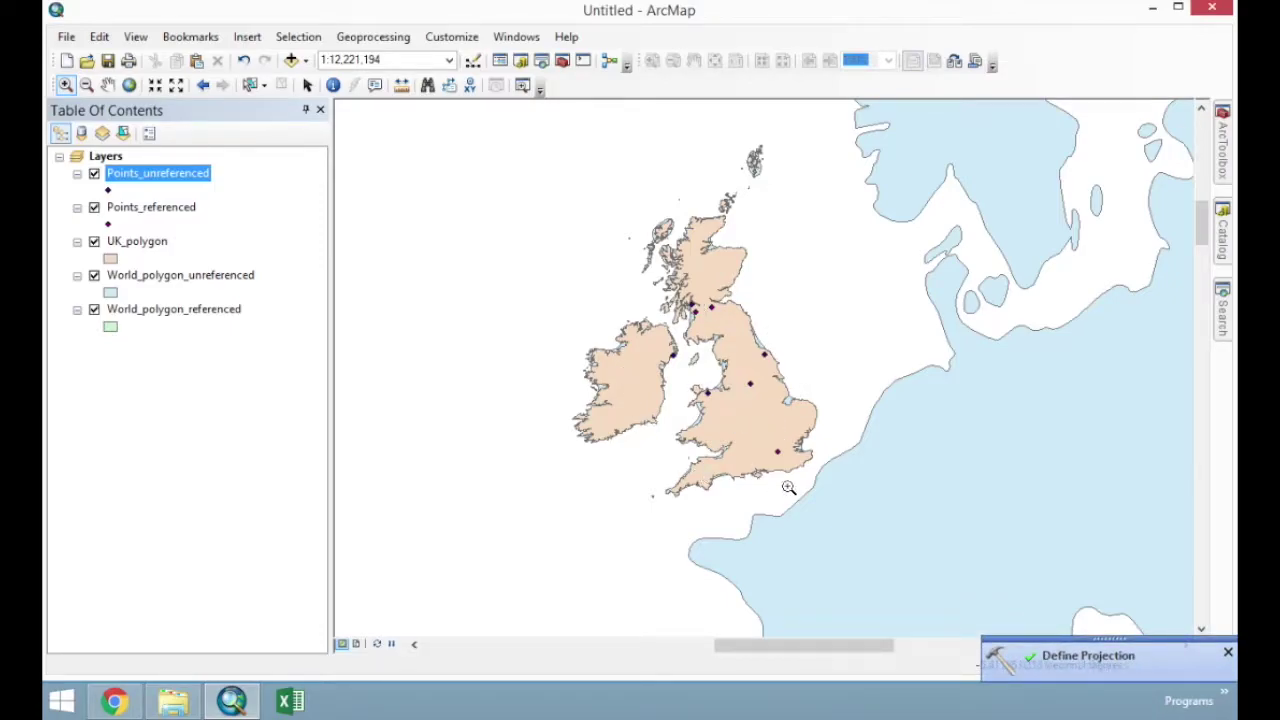
- Zoom in on Great Britain and Ireland to check that both point layers fall inside the UK polygon
left_click_drag(585, 254, 838, 511)
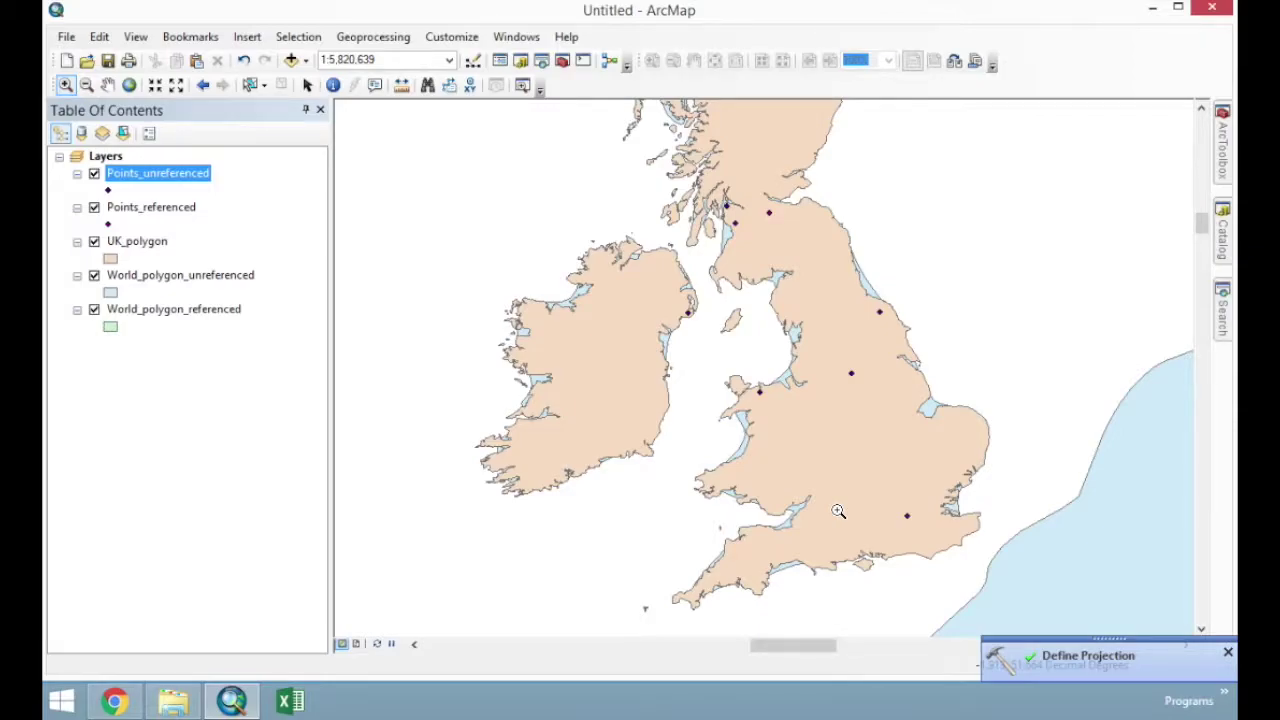